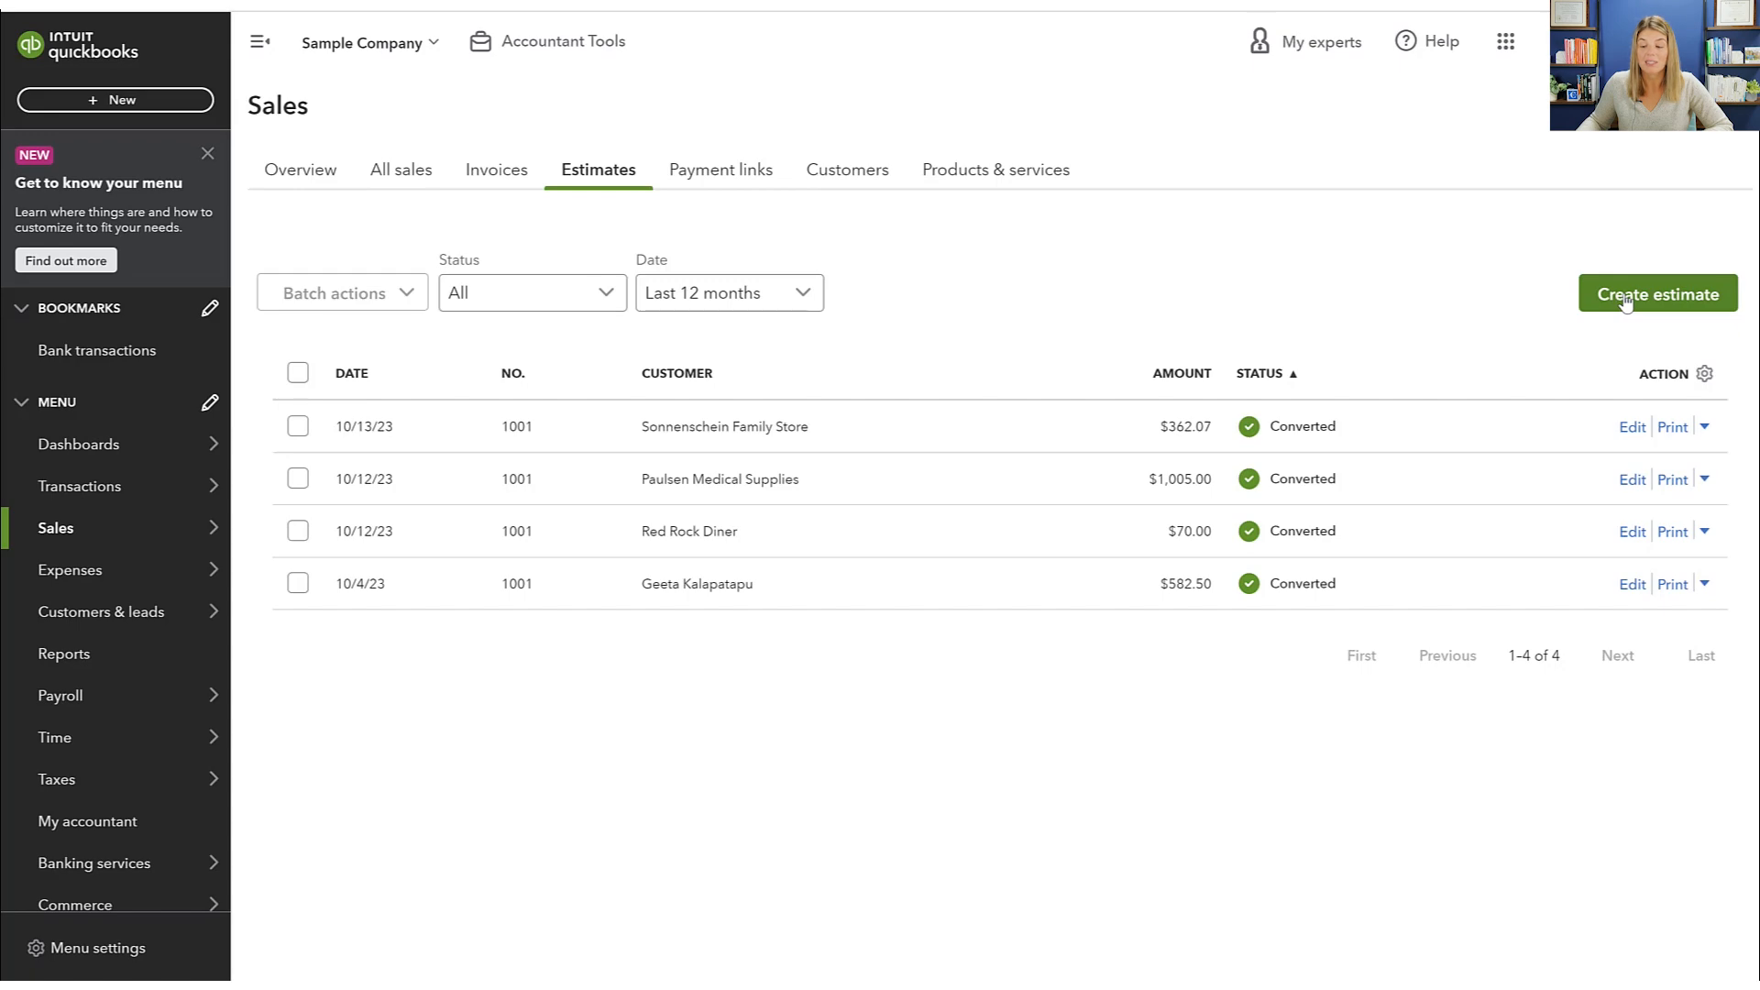
Create a new estimate for the customer Cool Cars
click(1626, 302)
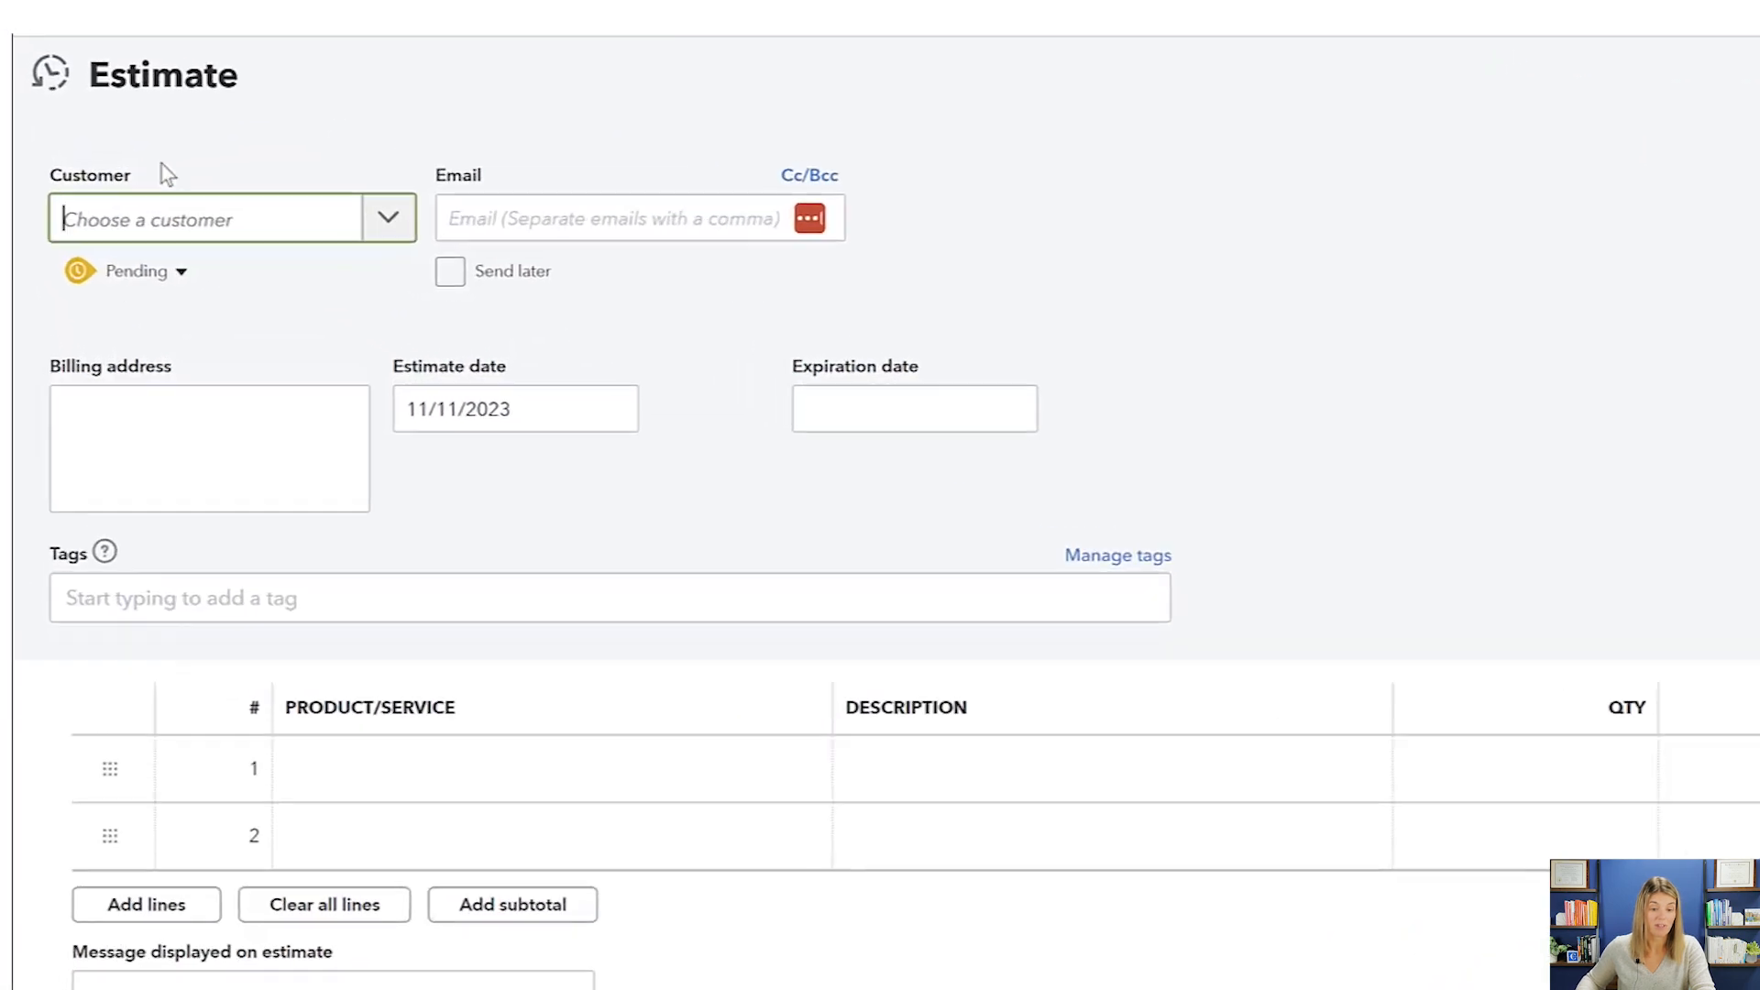
click(389, 220)
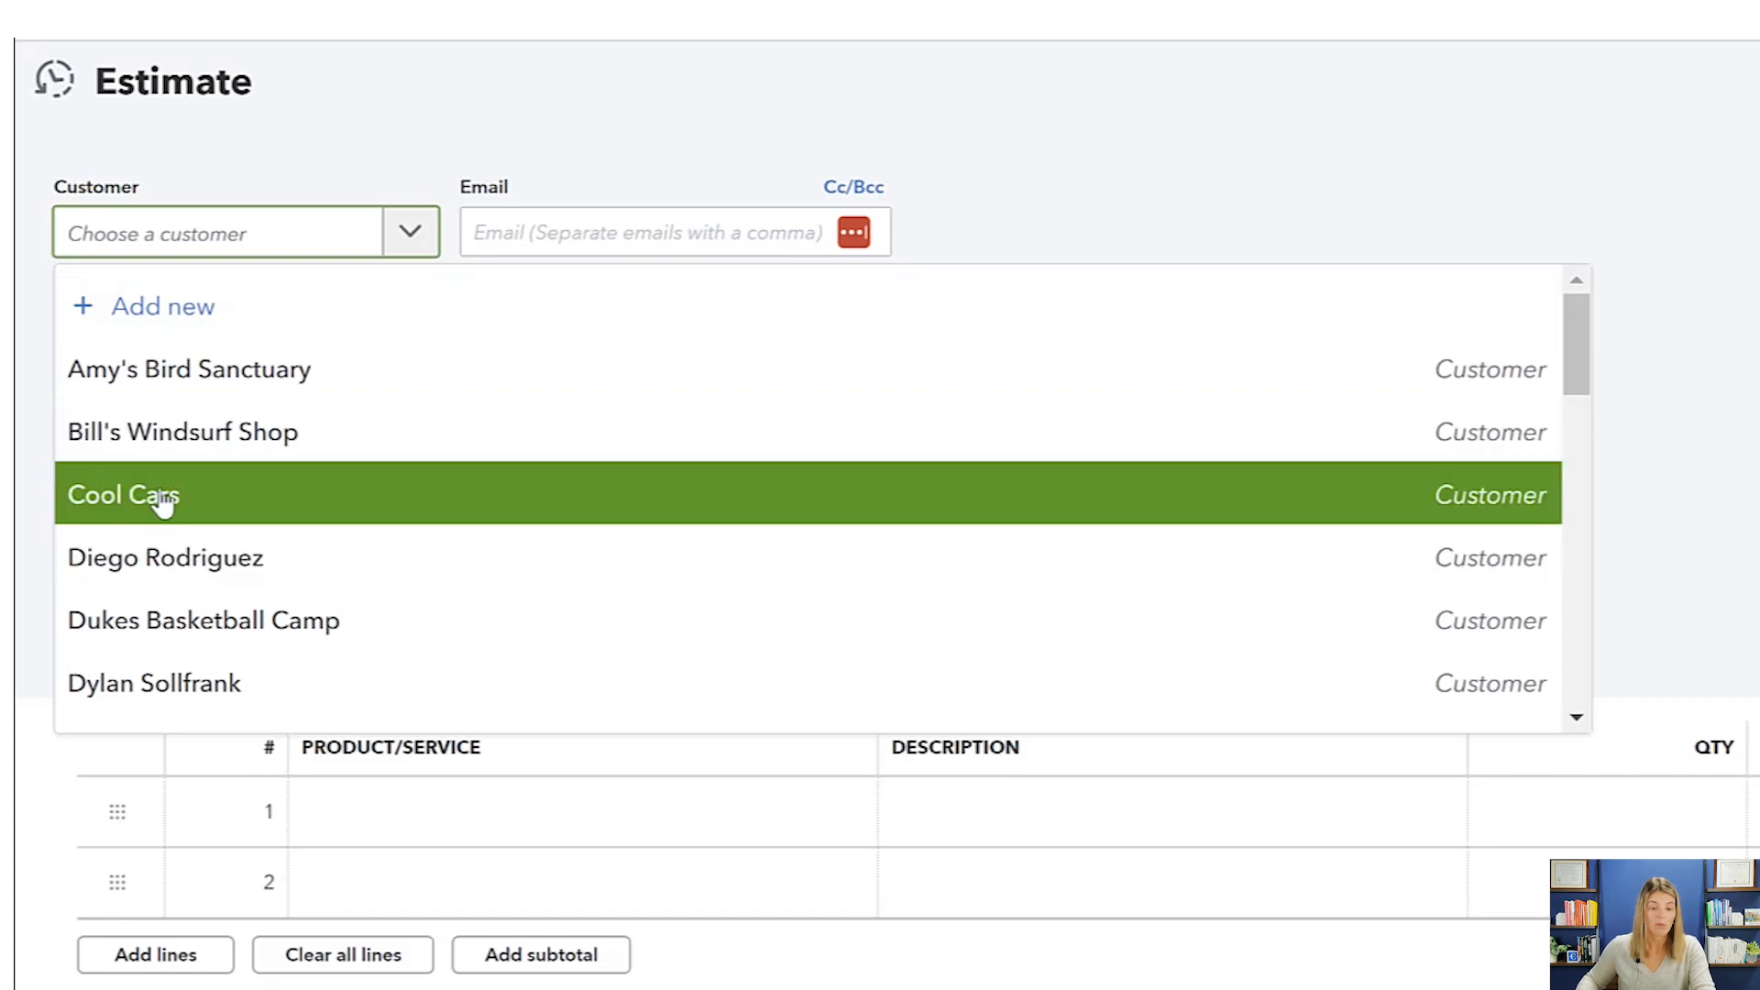
click(161, 502)
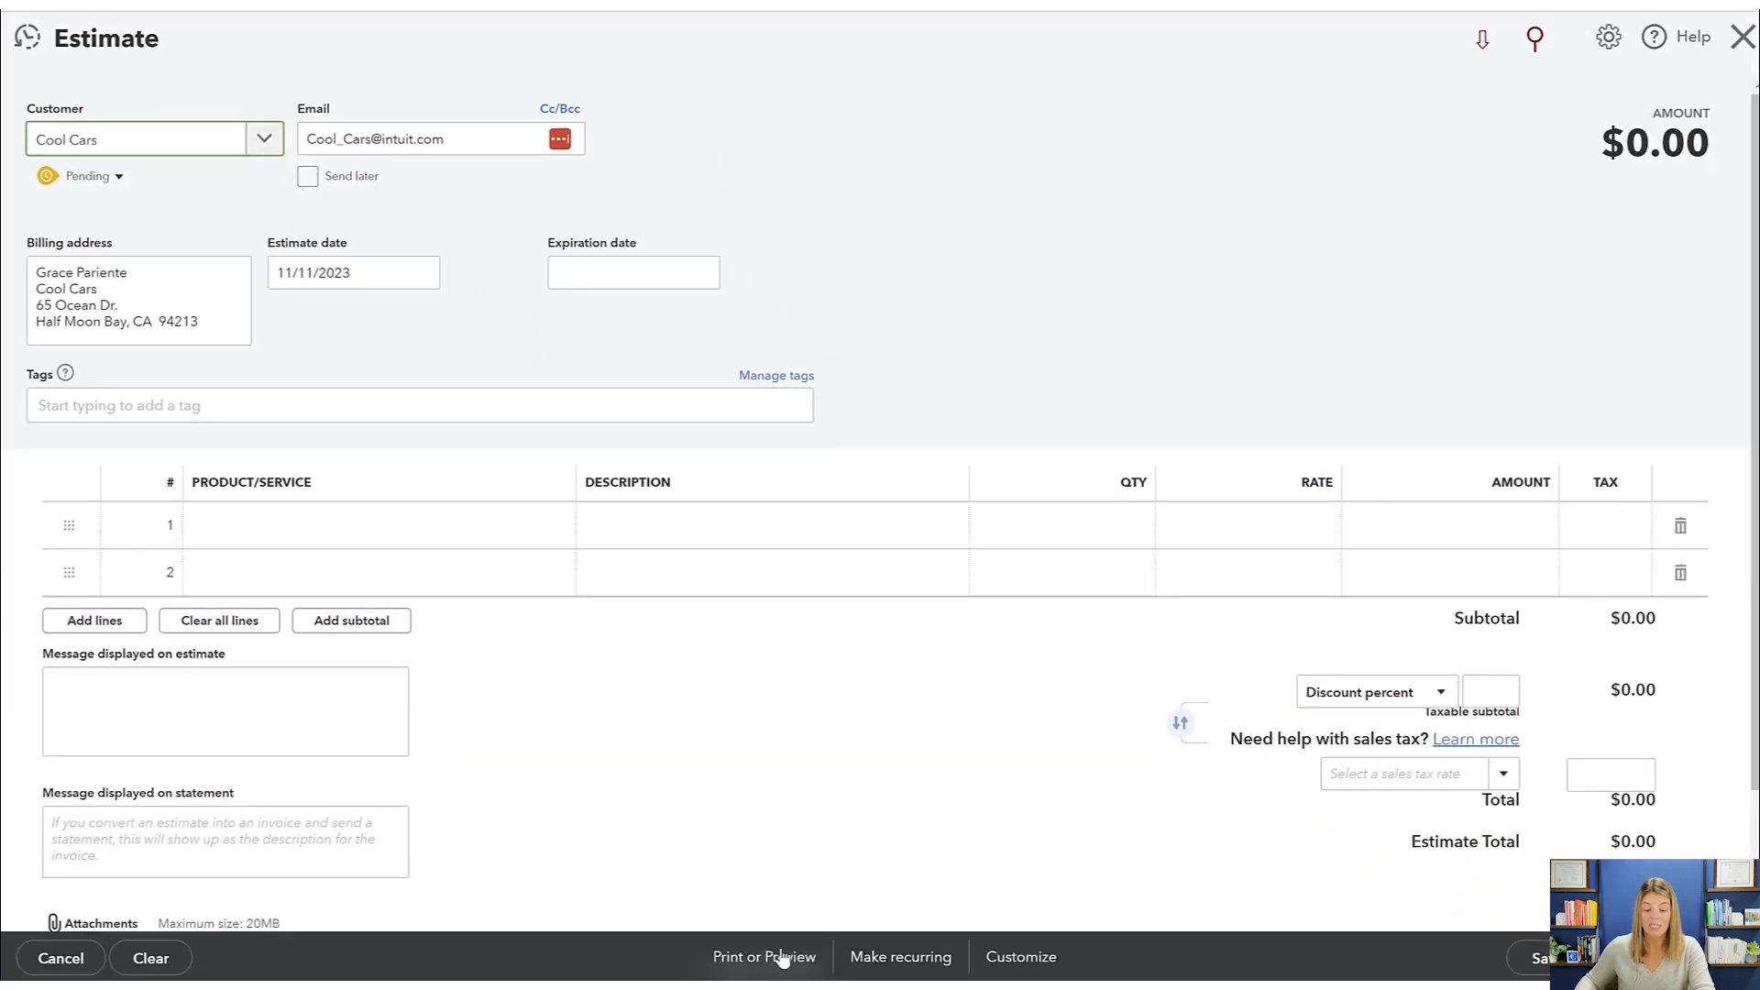
Try to open the print preview of the Cool Cars estimate
click(790, 974)
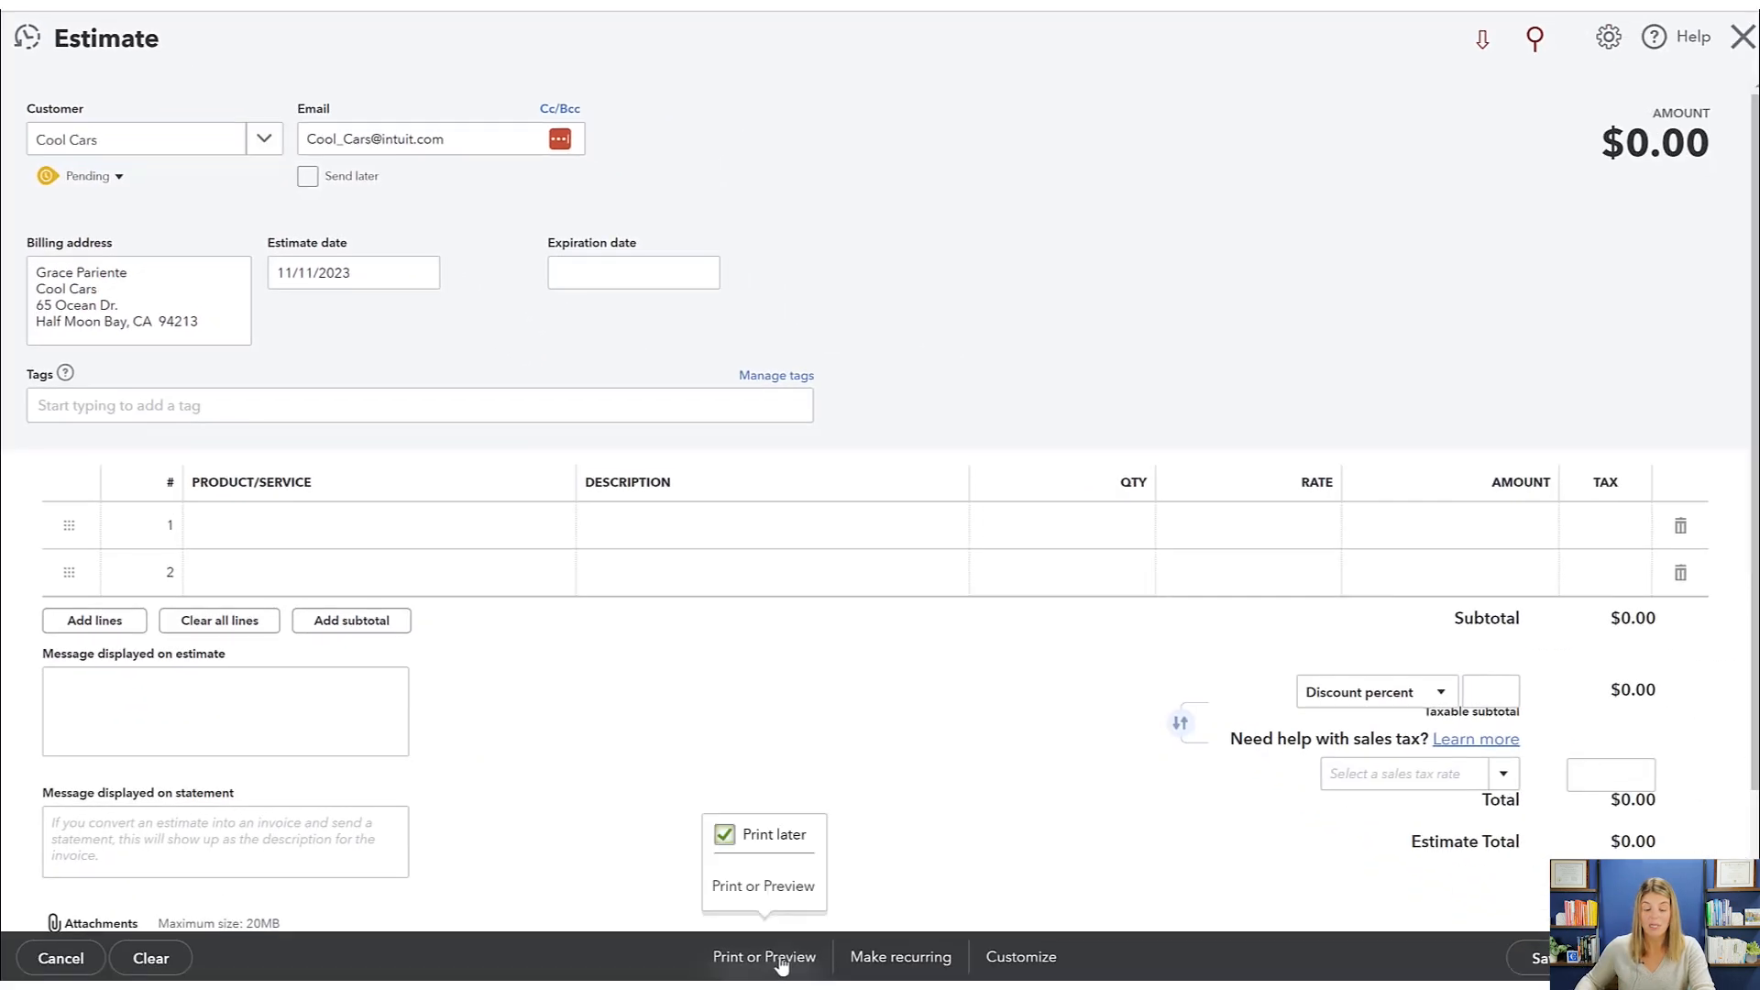
click(752, 887)
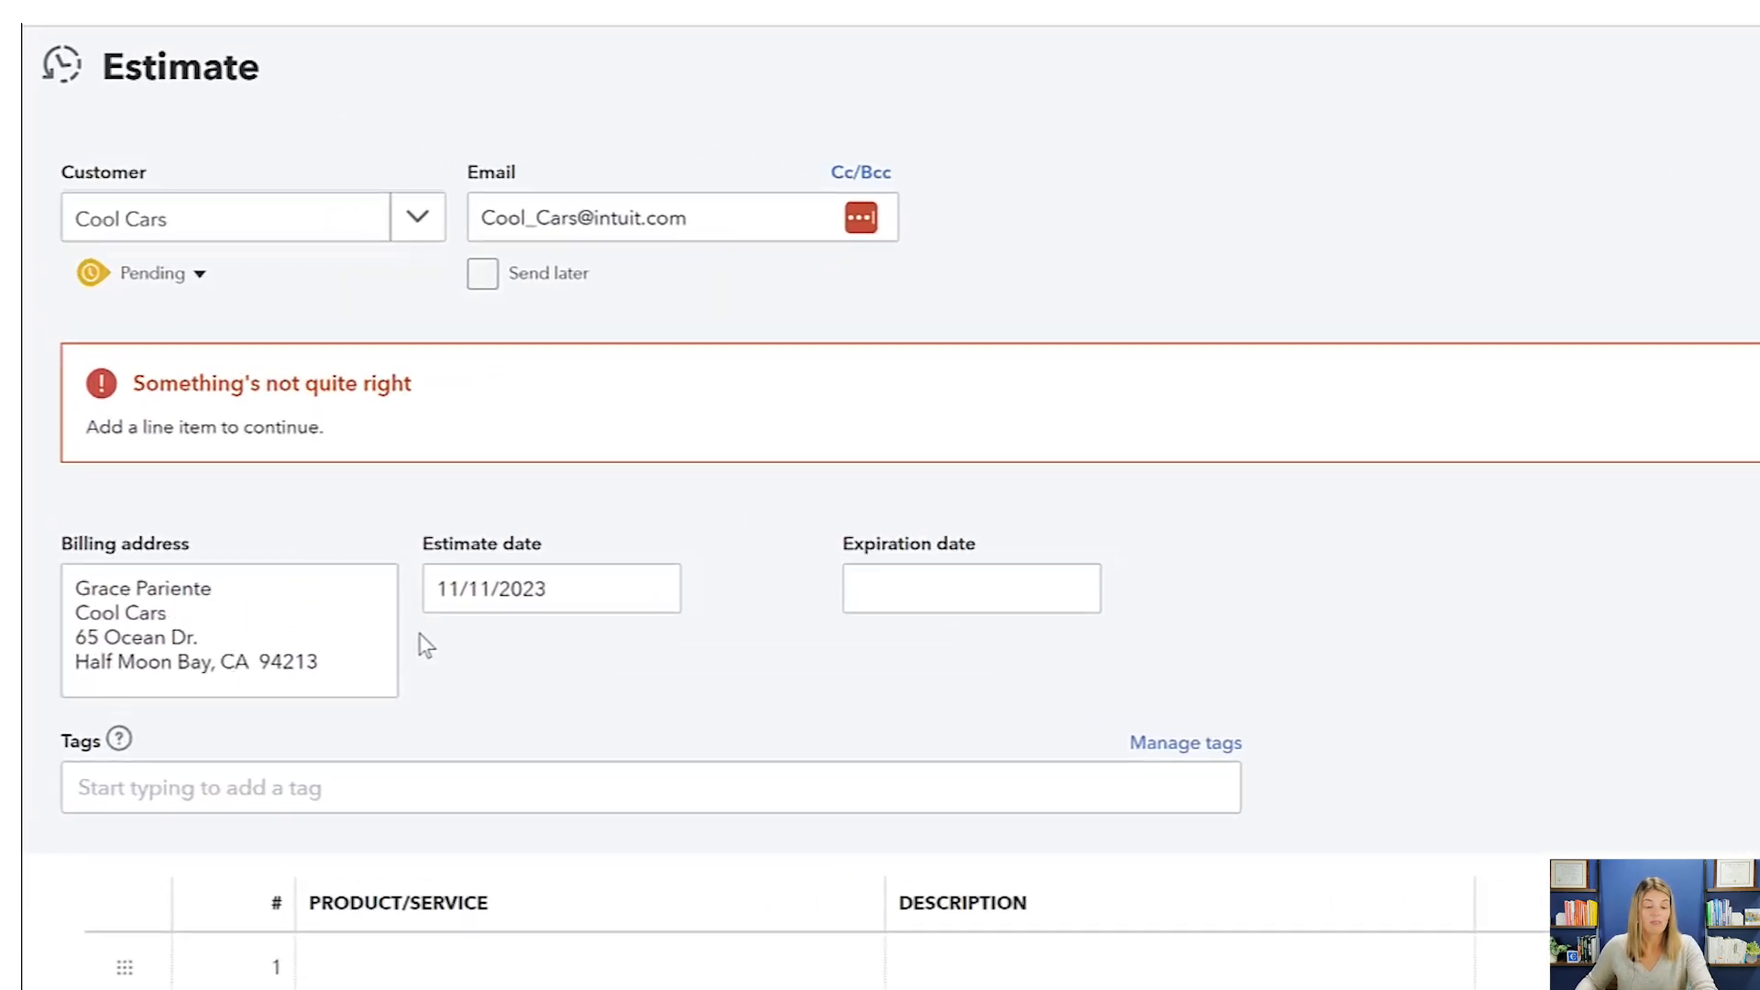
Set the estimate's expiration date to 12/11/2023
click(653, 605)
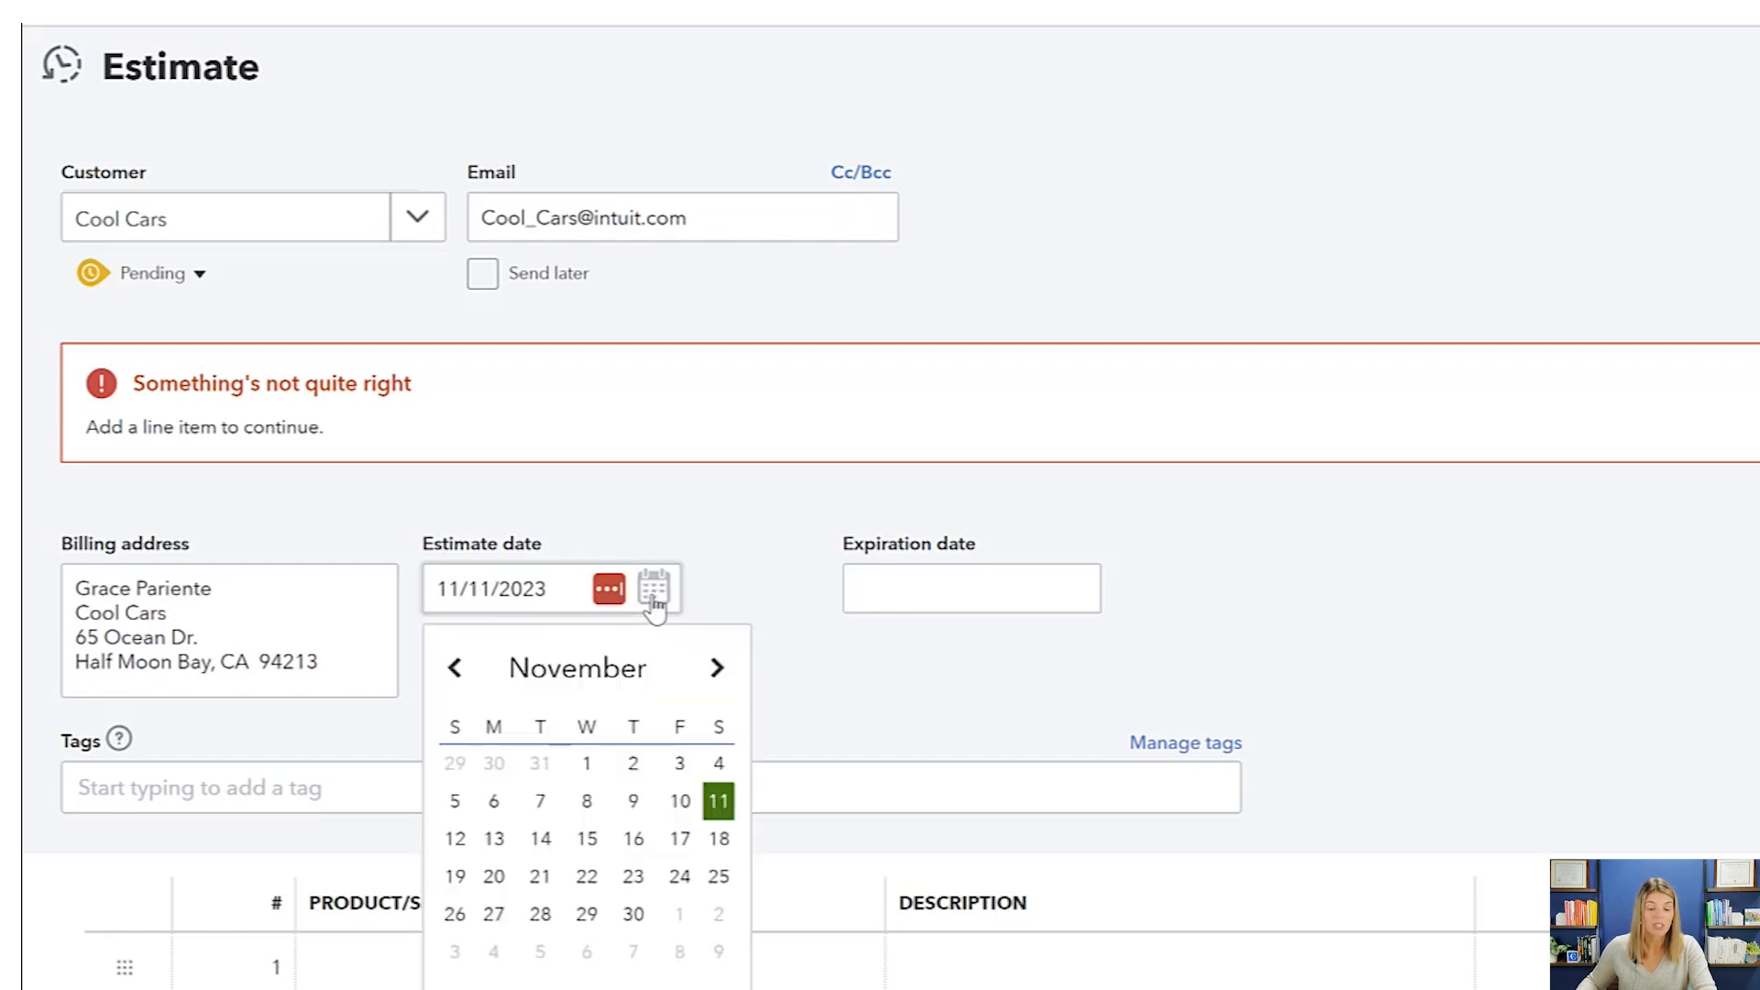
click(750, 521)
click(927, 597)
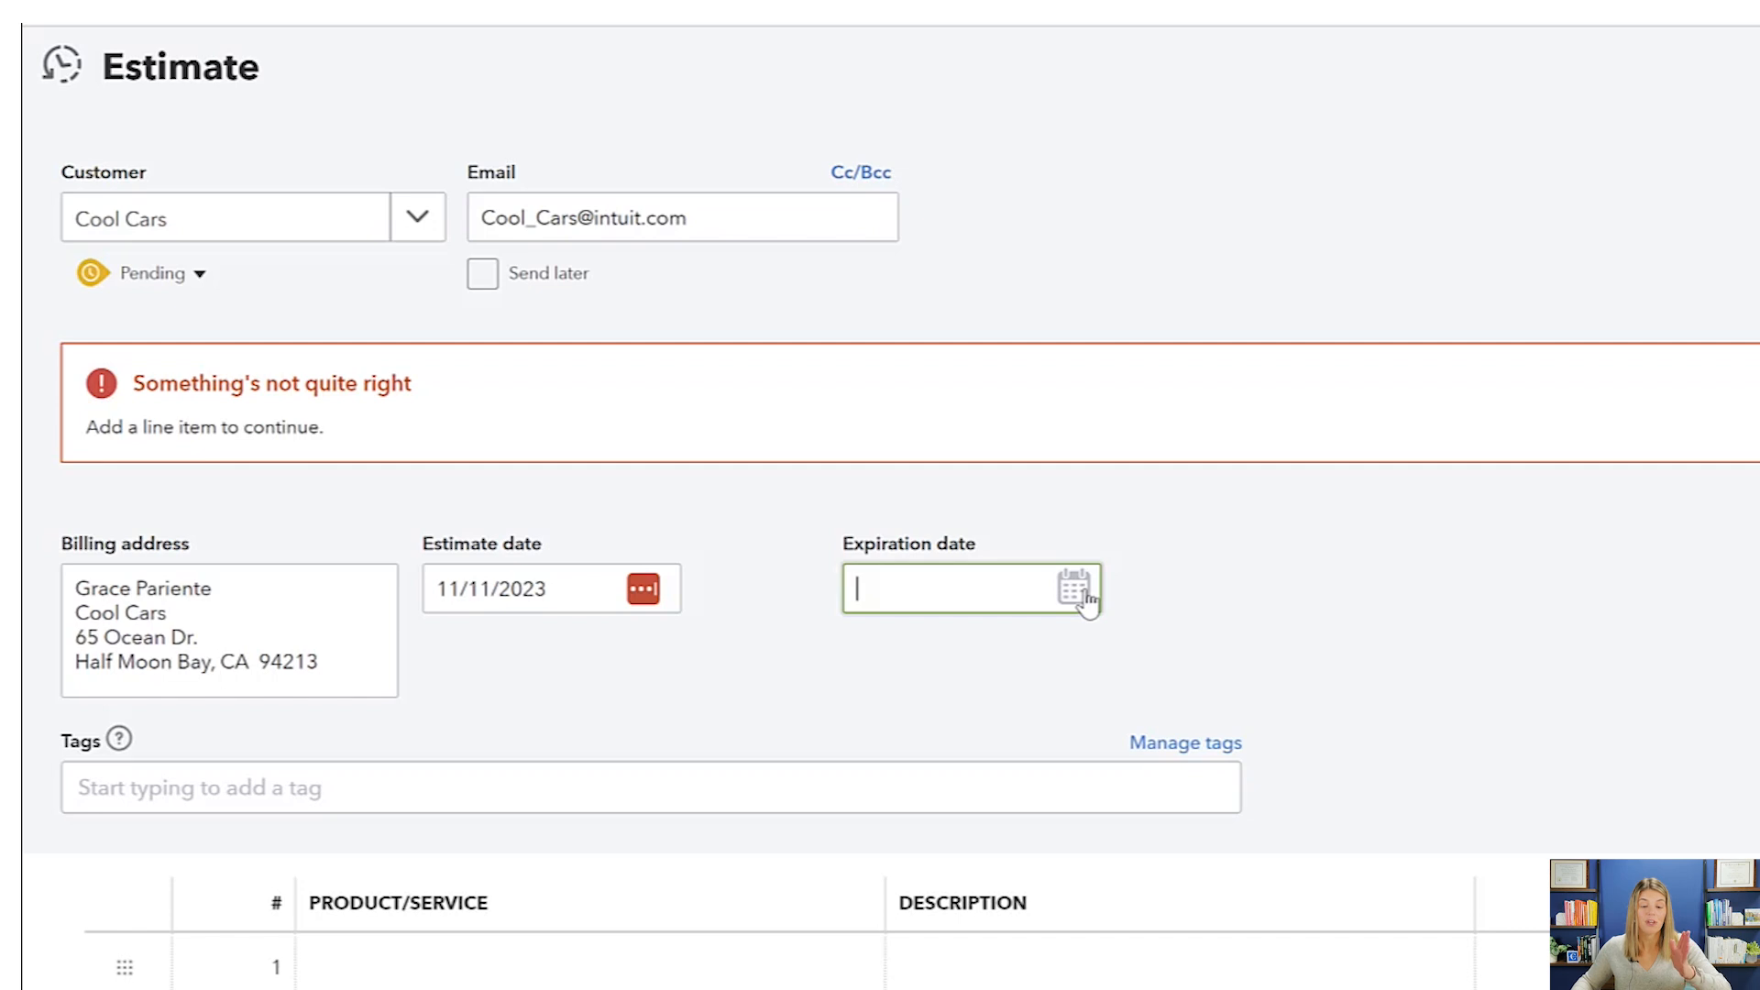
click(1086, 598)
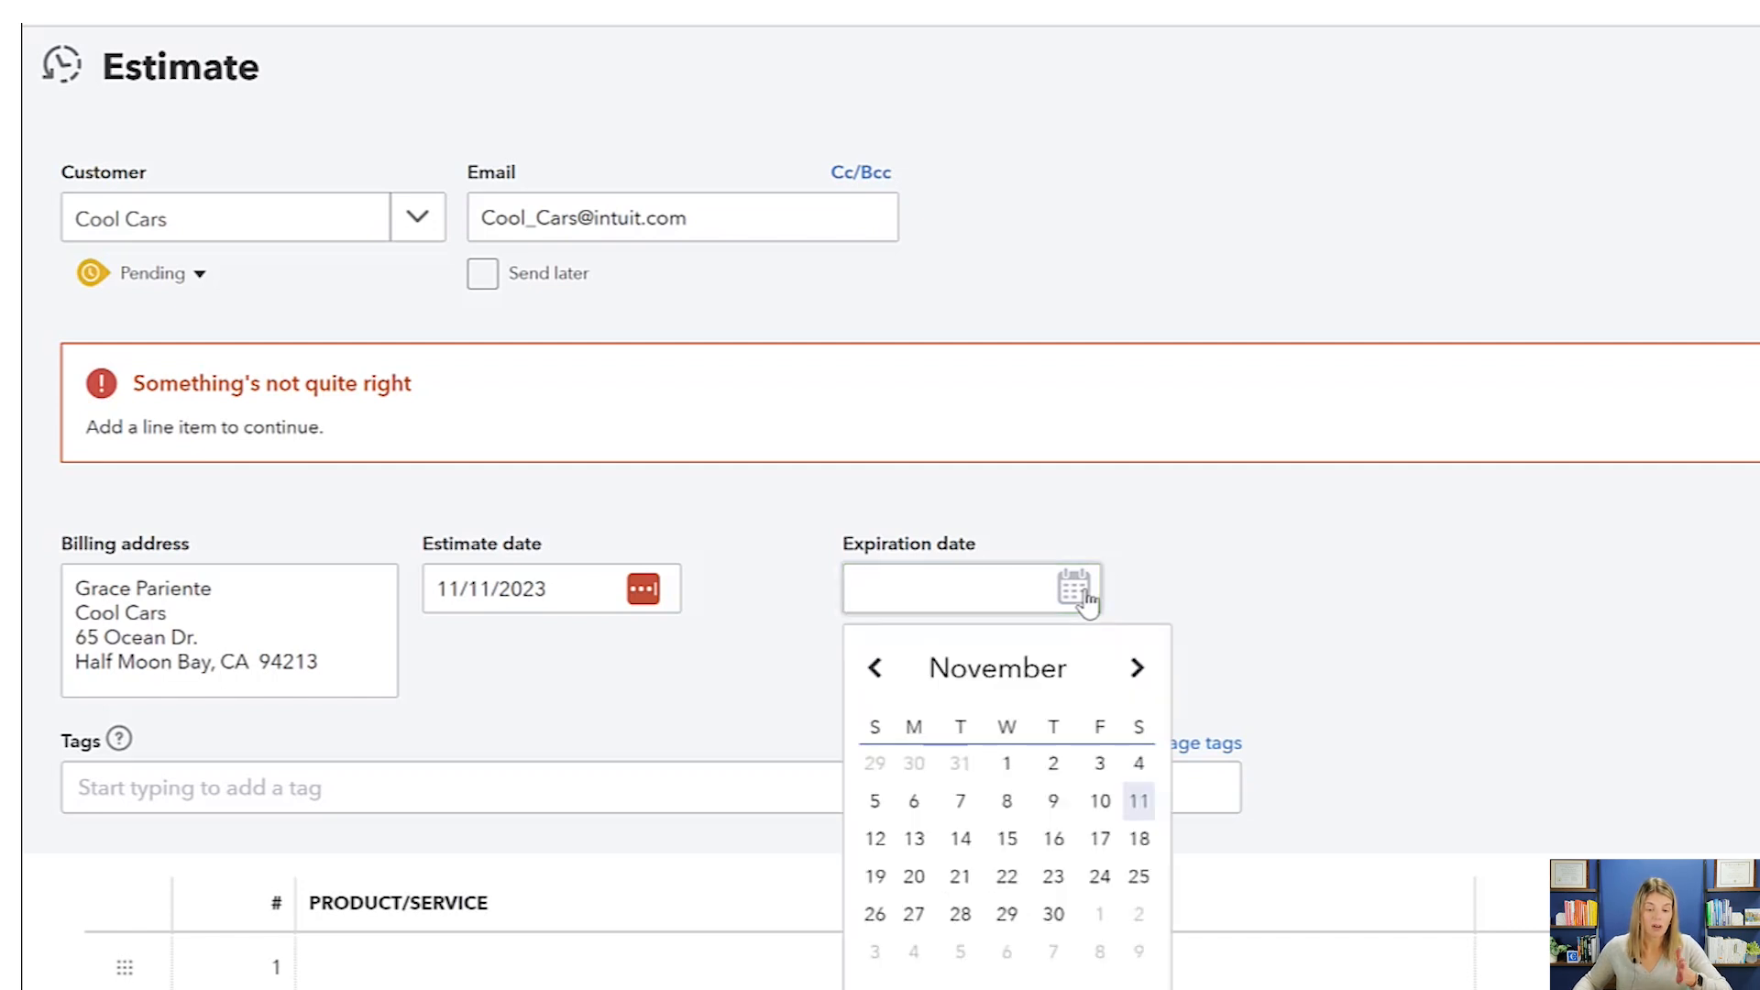
click(1138, 674)
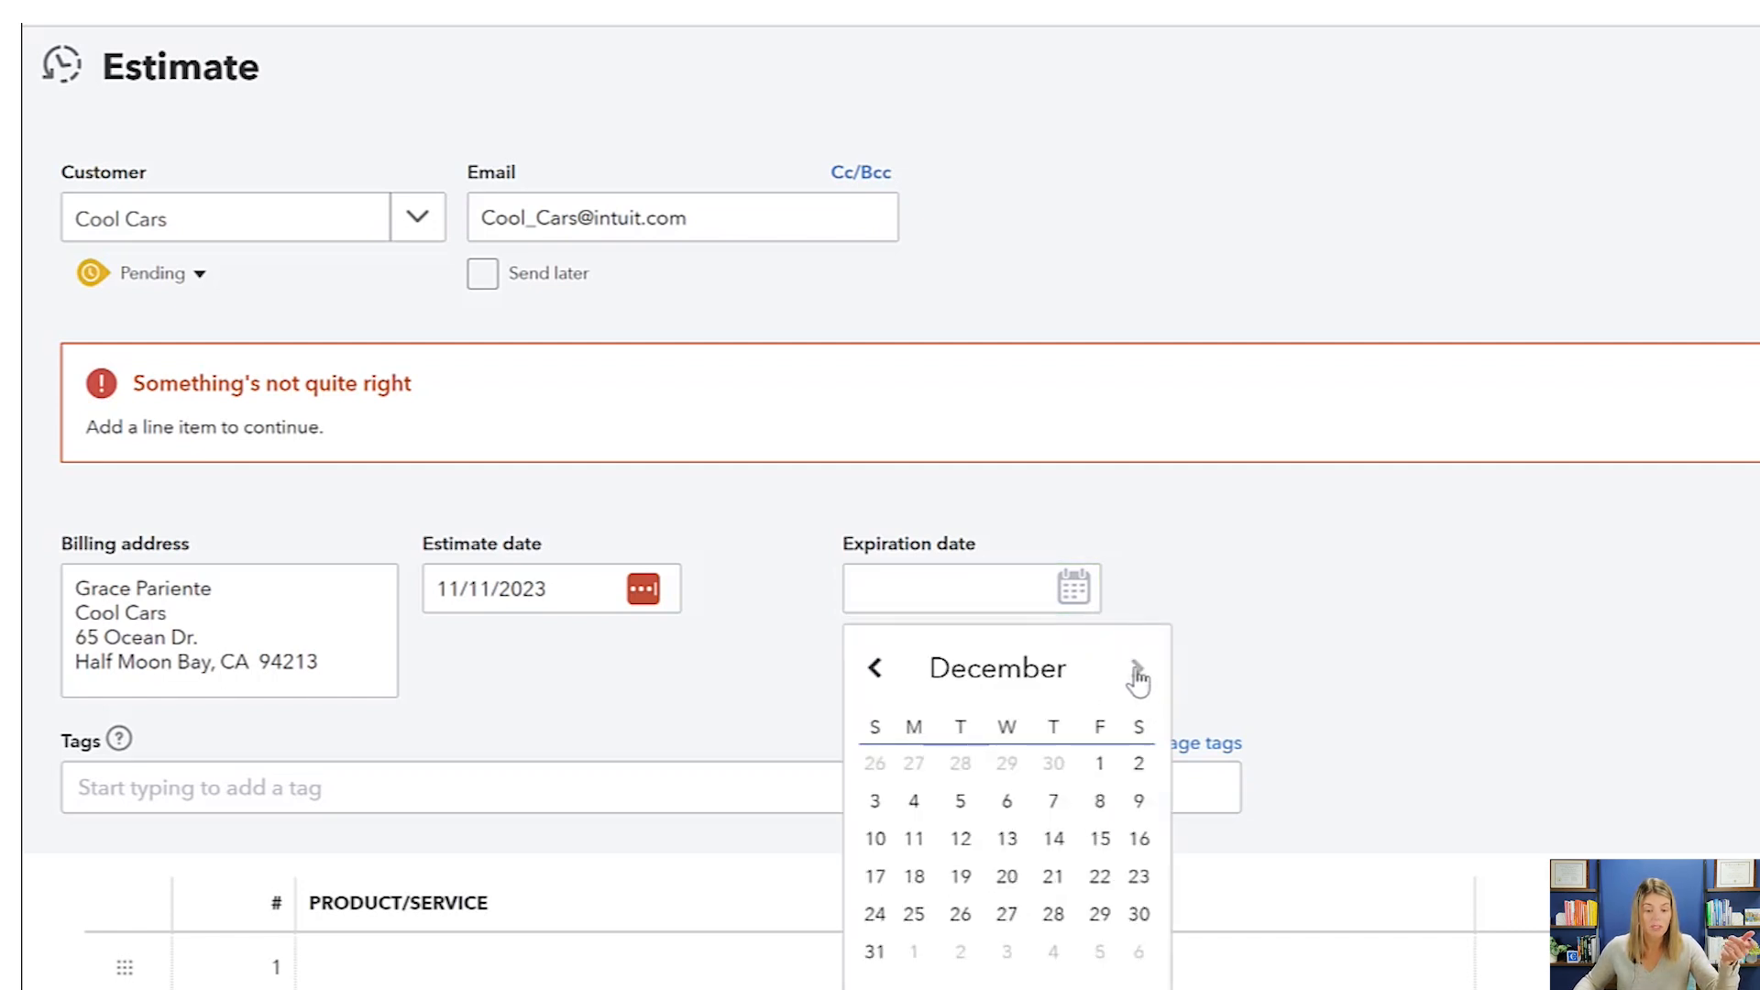
click(1138, 674)
click(875, 670)
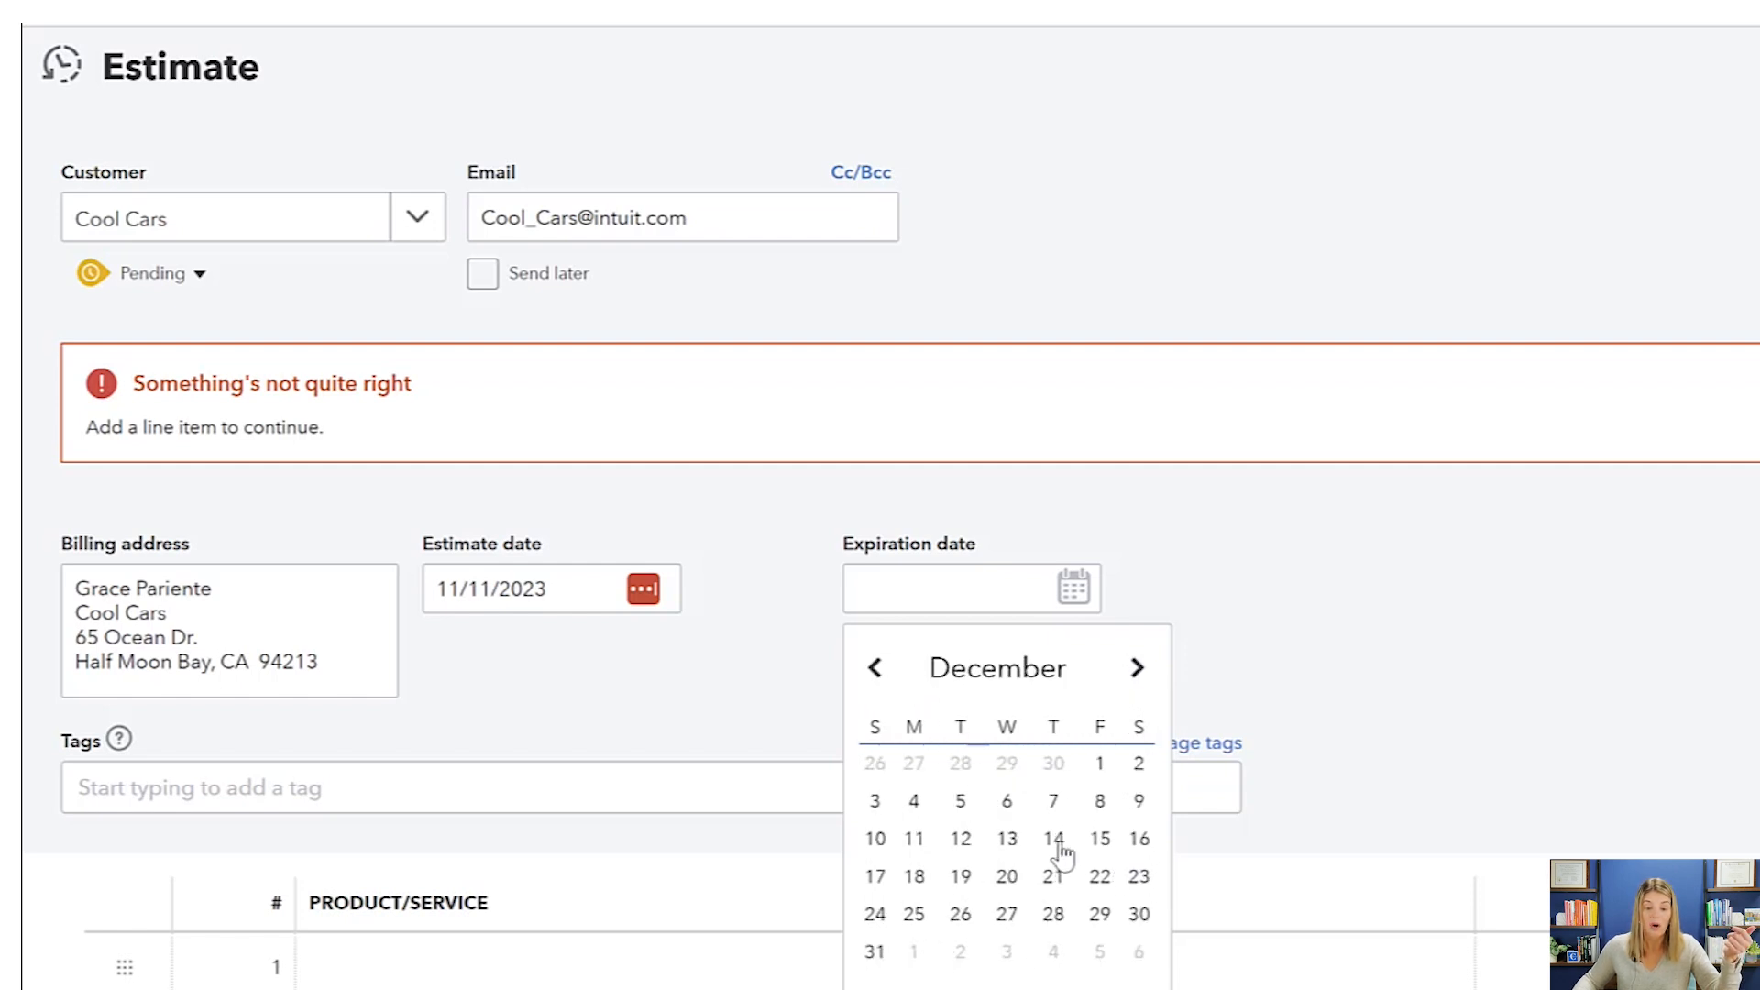
click(914, 838)
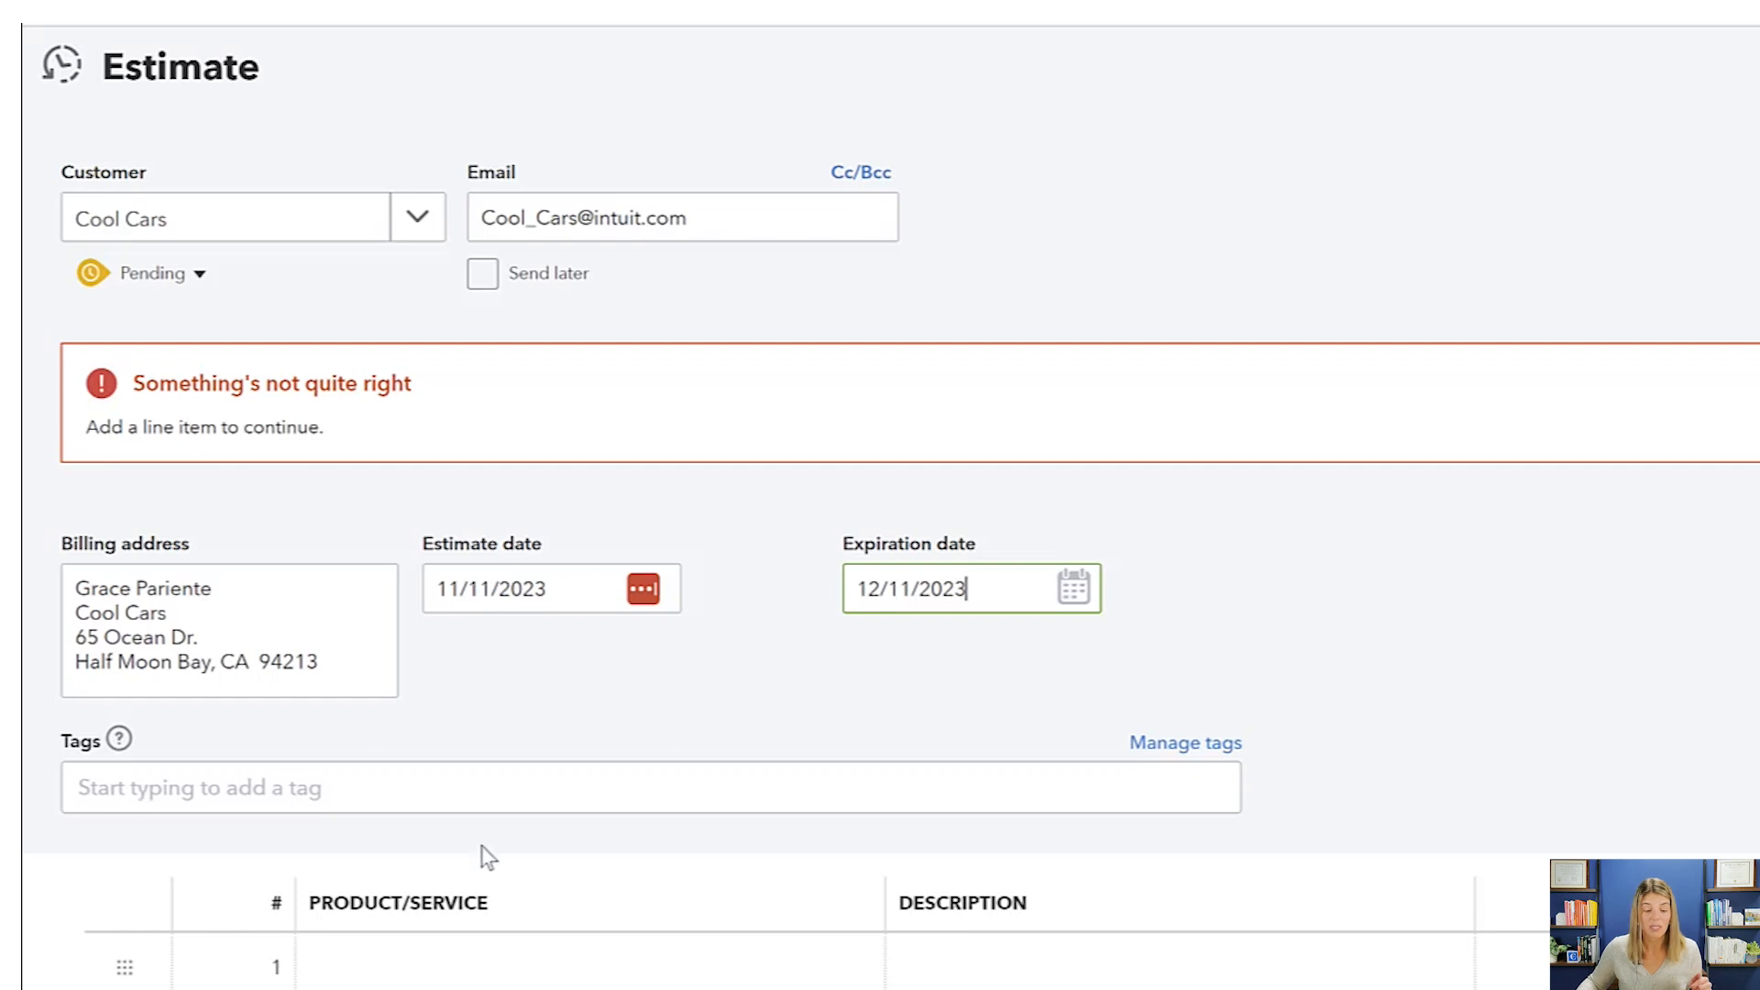
Select the Design service as the product for the estimate's first line item
click(409, 974)
scroll(784, 653, down, 3)
scroll(784, 654, down, 3)
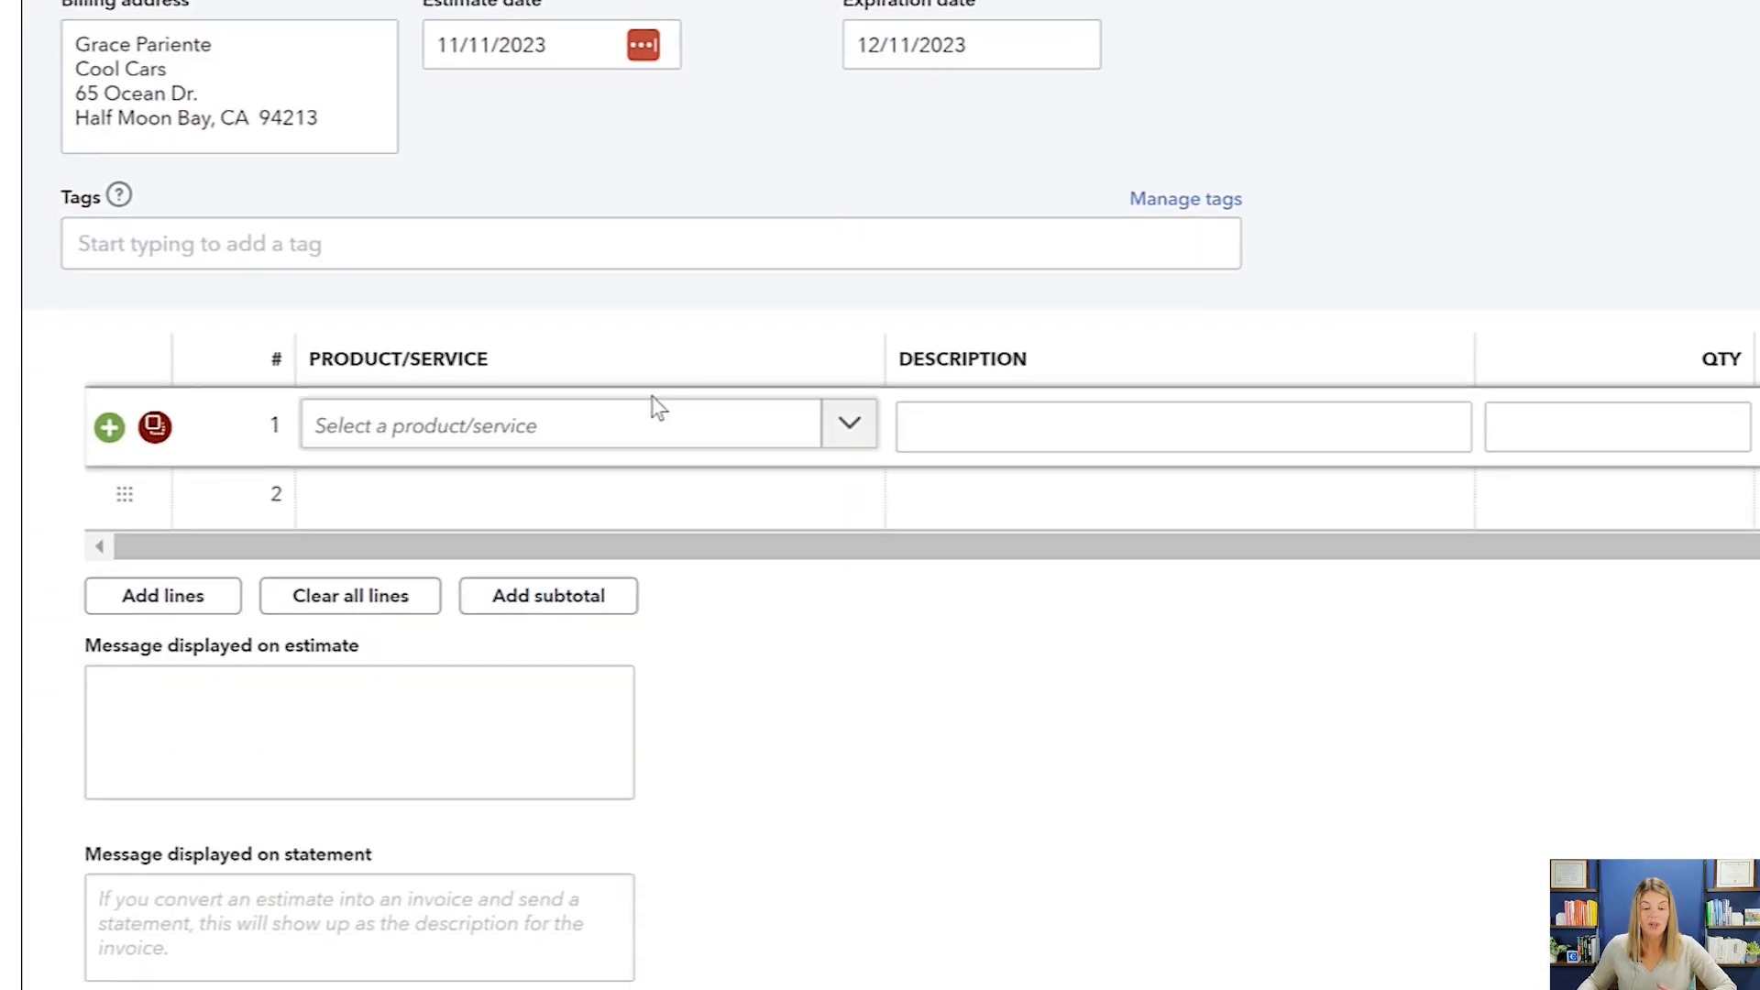
click(609, 448)
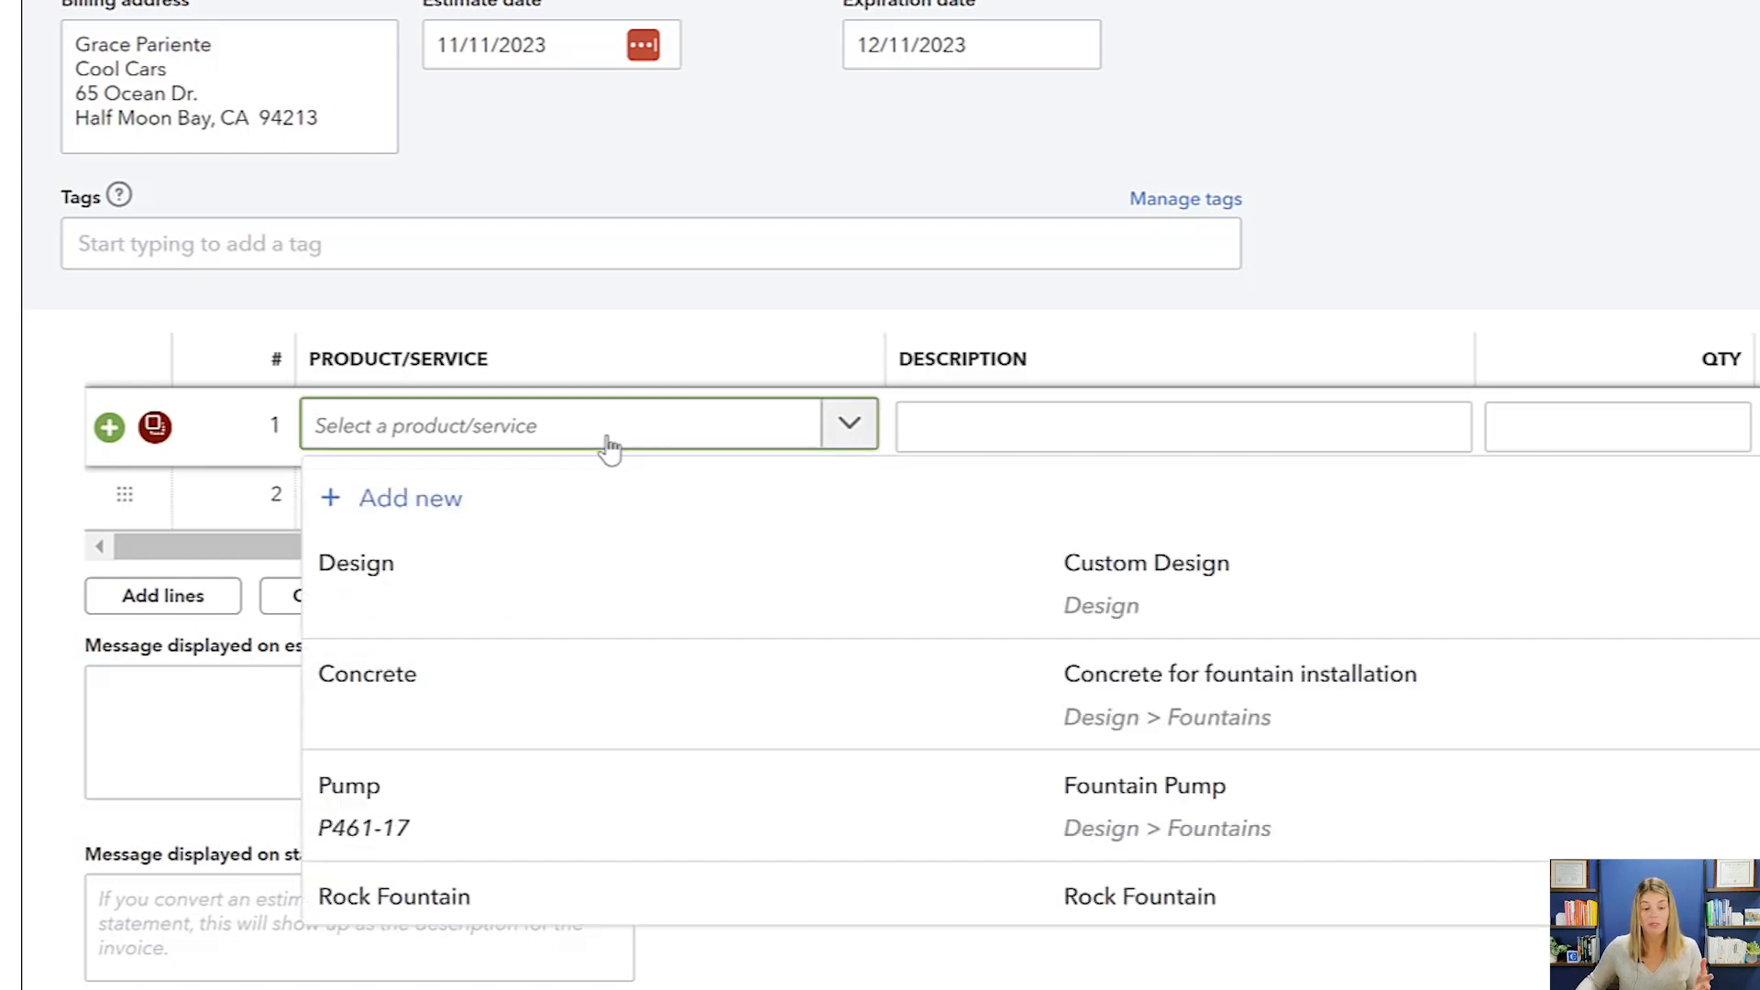
click(601, 572)
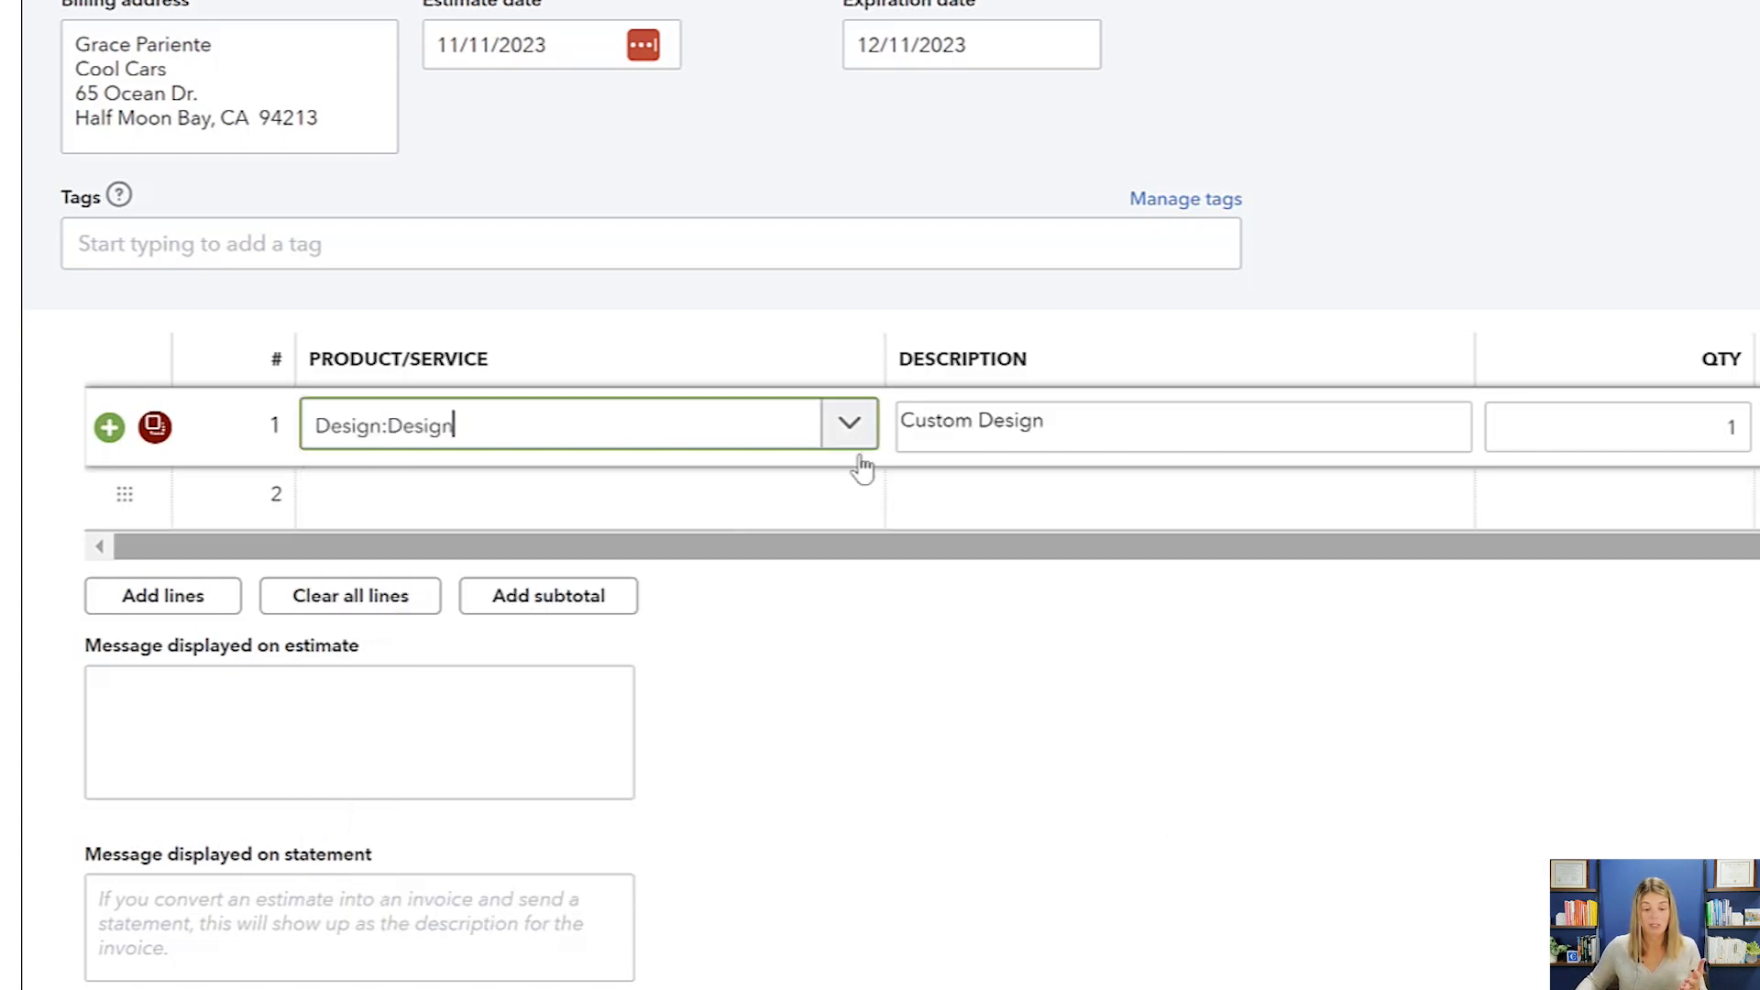
Extend the first line's description to read "Custom Design for new office landscape"
click(1087, 424)
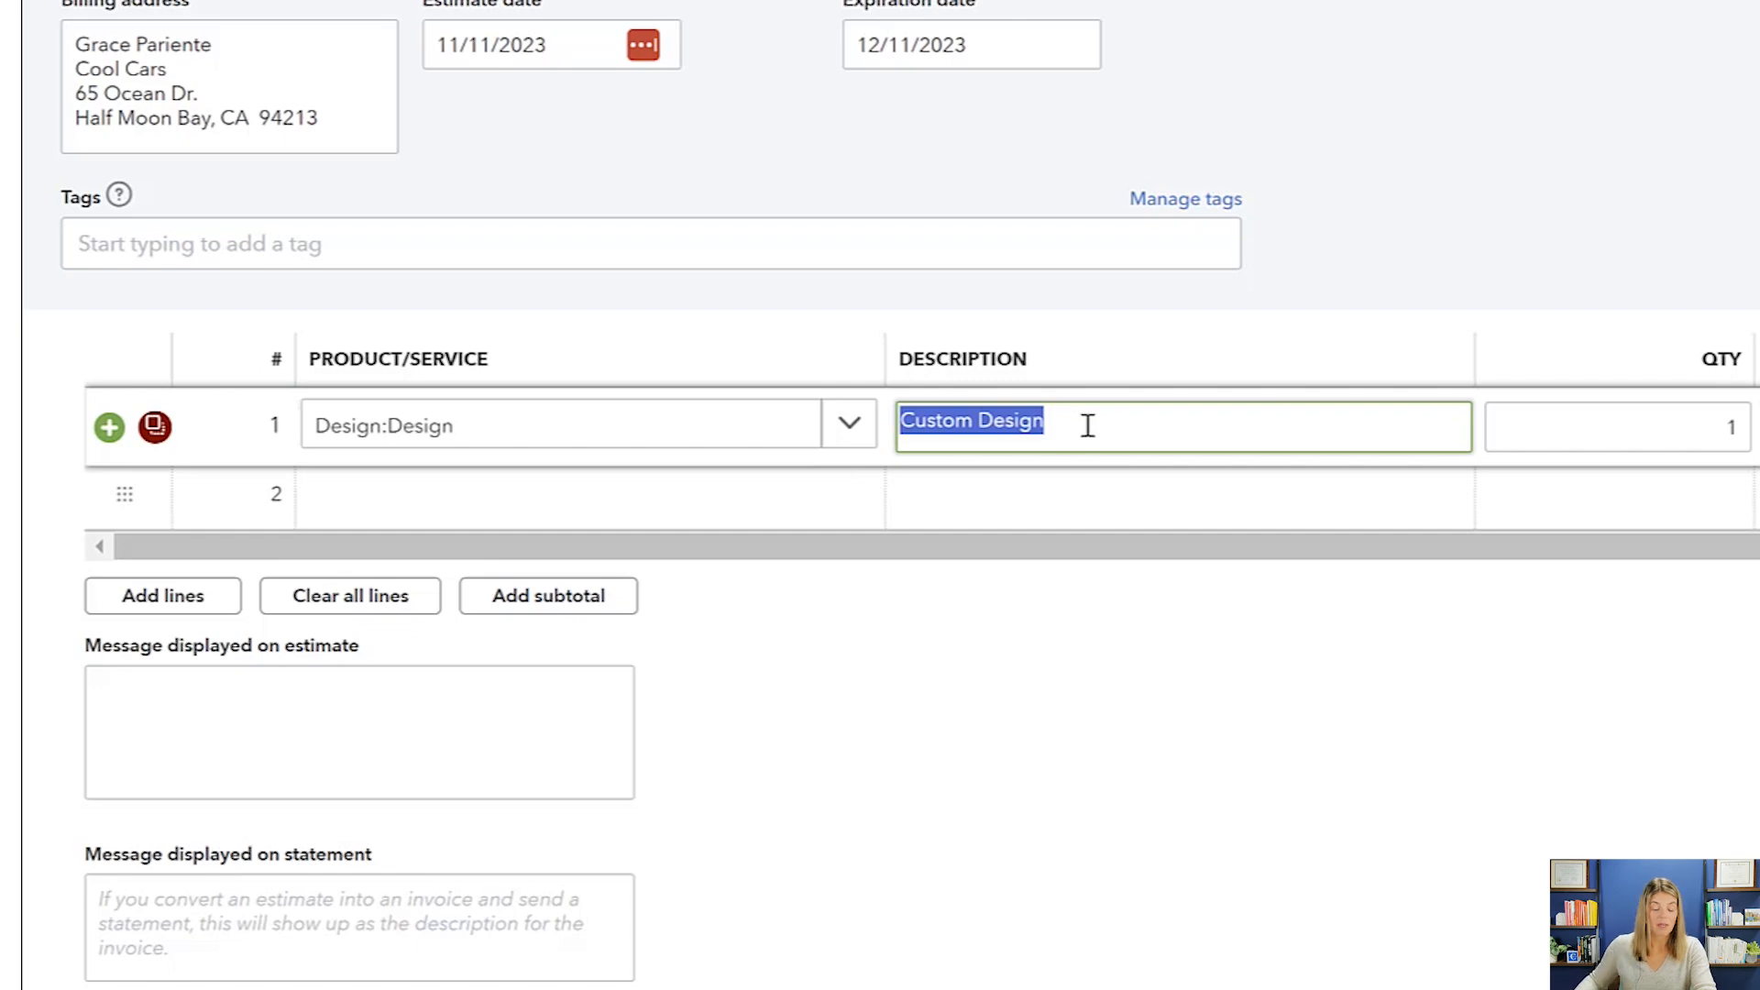
scroll(1088, 425, up, 2)
scroll(1088, 425, down, 4)
key(Right)
text(for new office lands)
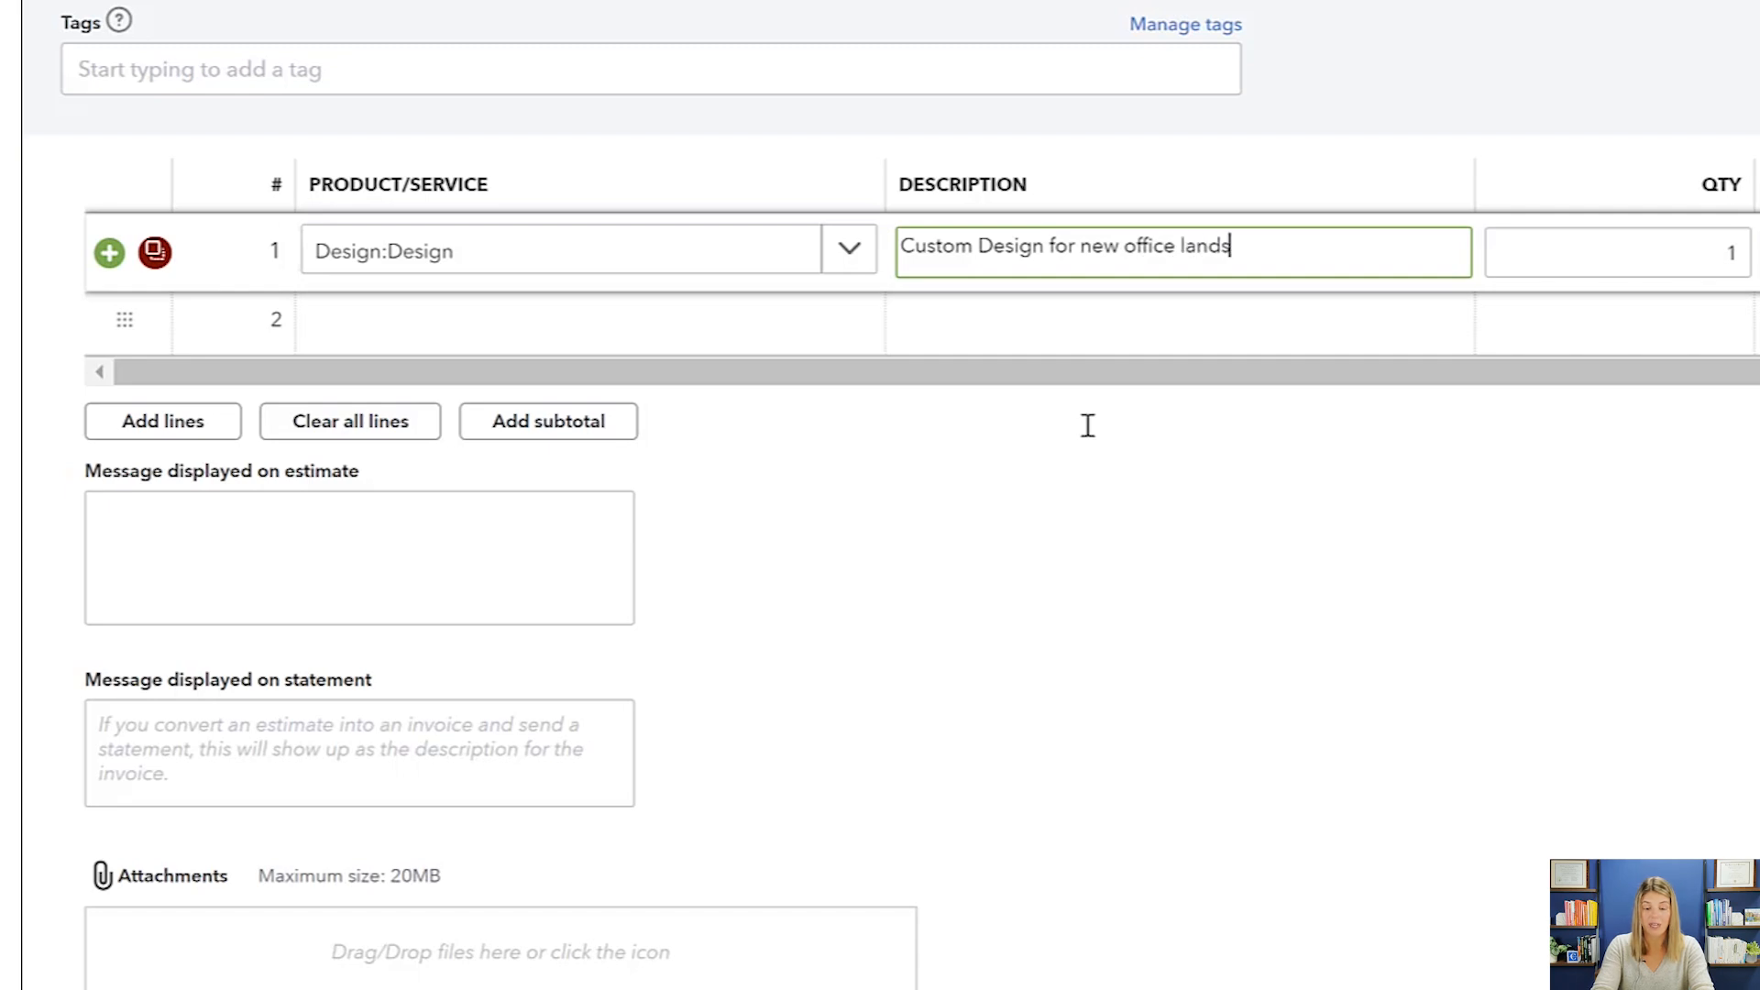
text(cape)
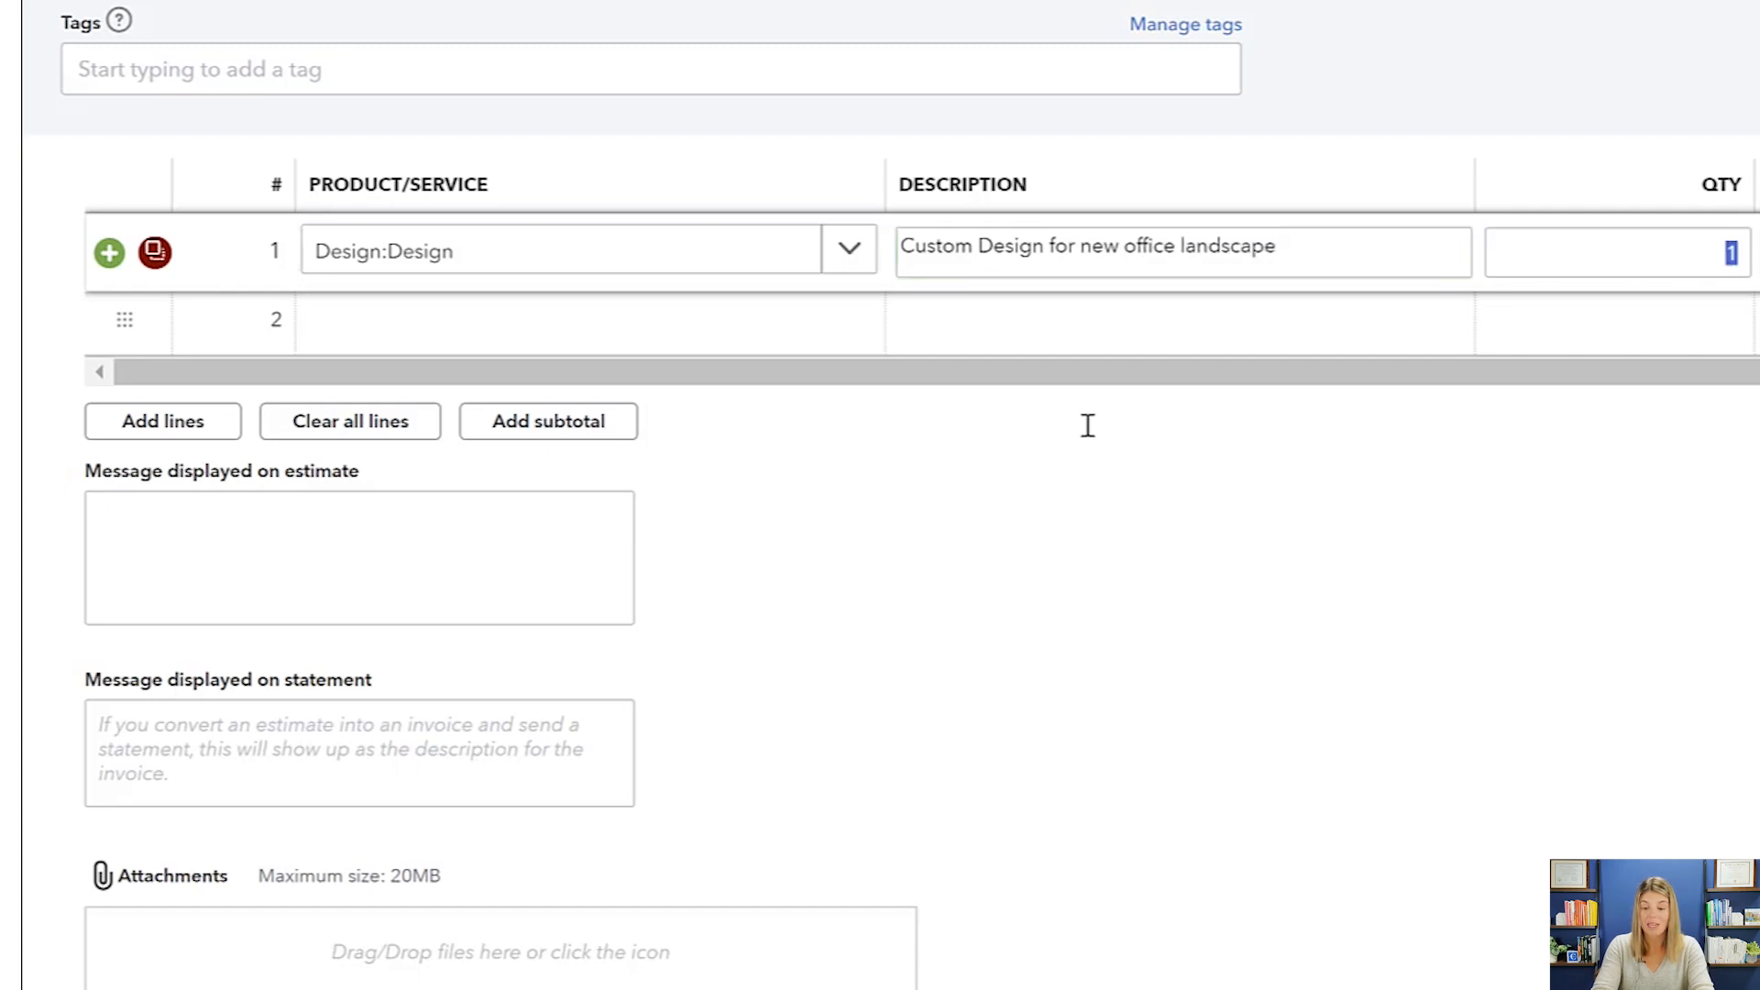
Set the rate of the Design line item to 750
key(Tab)
key(Tab)
text(74)
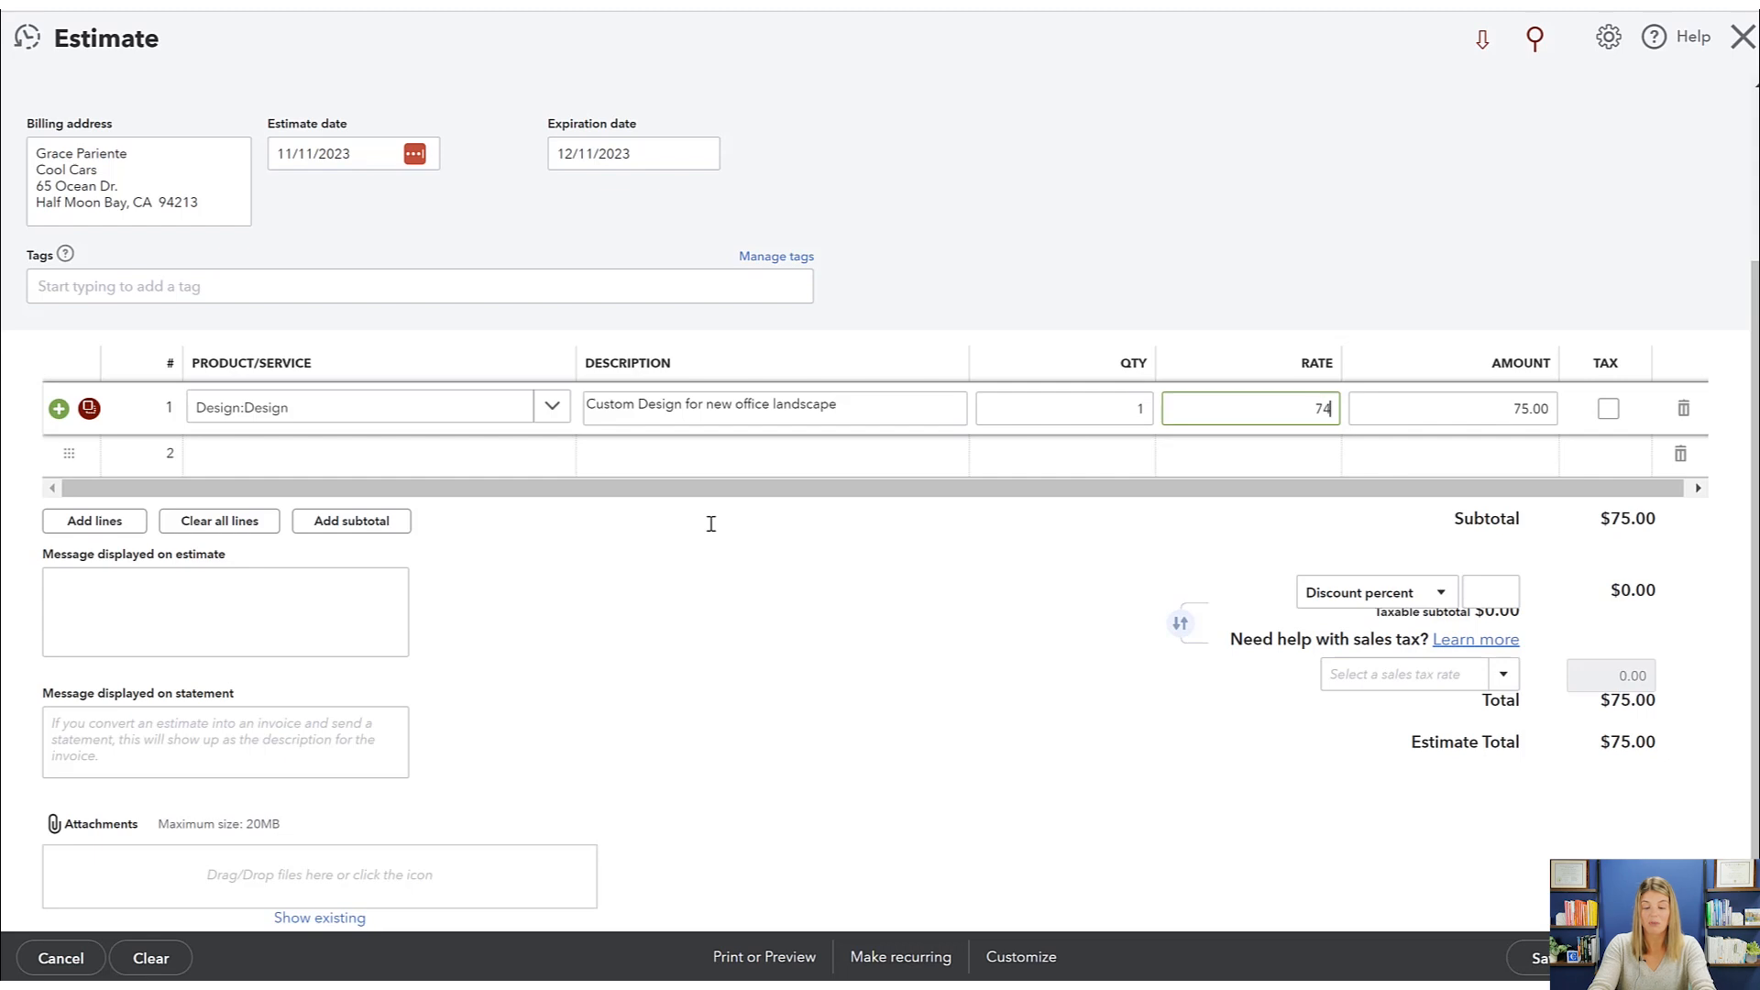
key(BackSpace)
text(50)
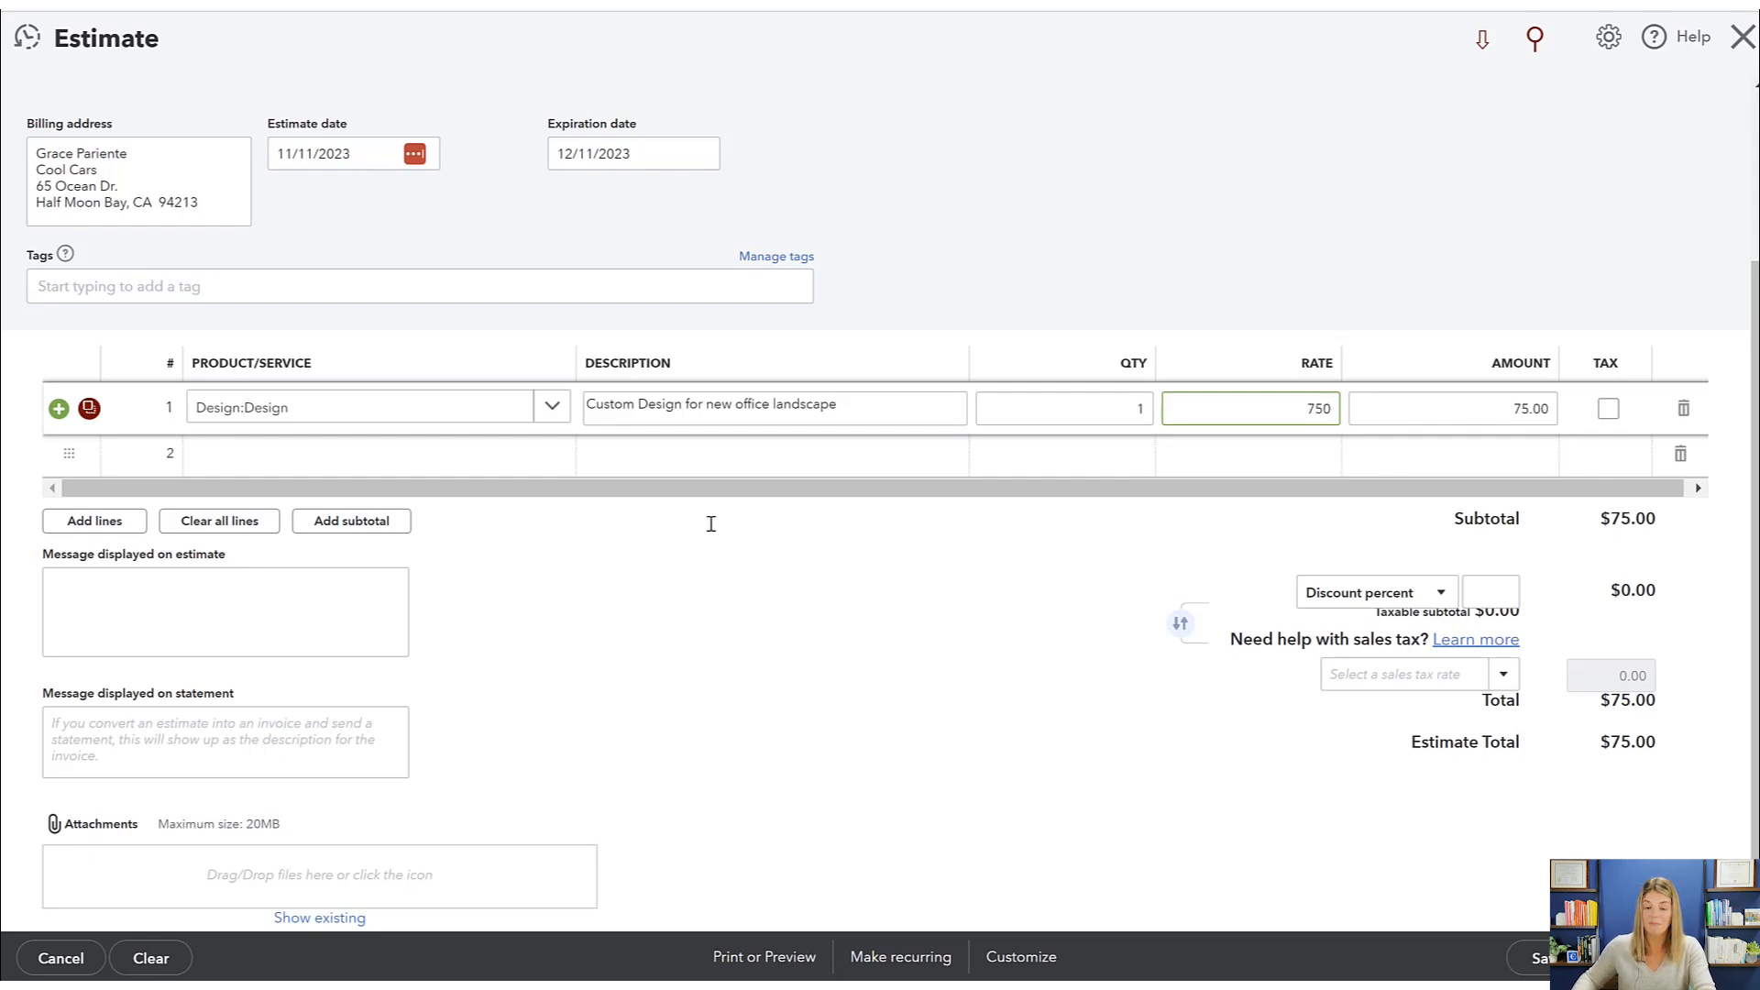
Add the Gardening service as the second line item with a rate of 100
click(433, 455)
click(436, 473)
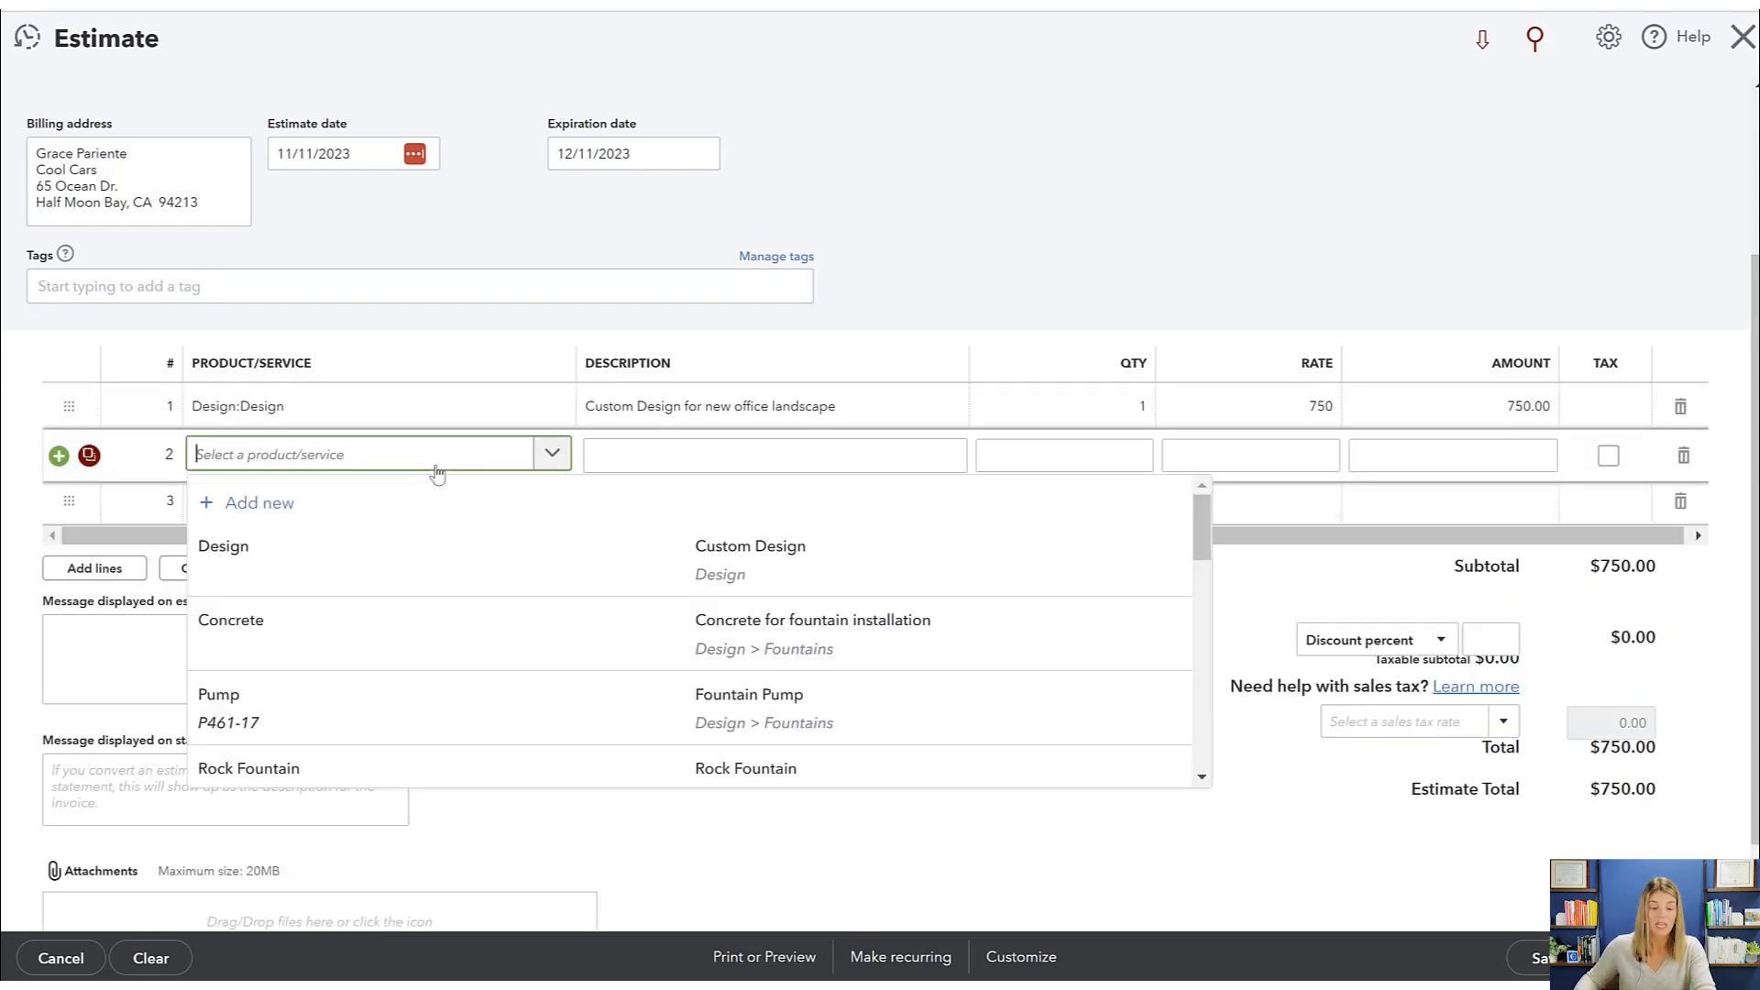
scroll(486, 550, down, 3)
scroll(341, 574, down, 2)
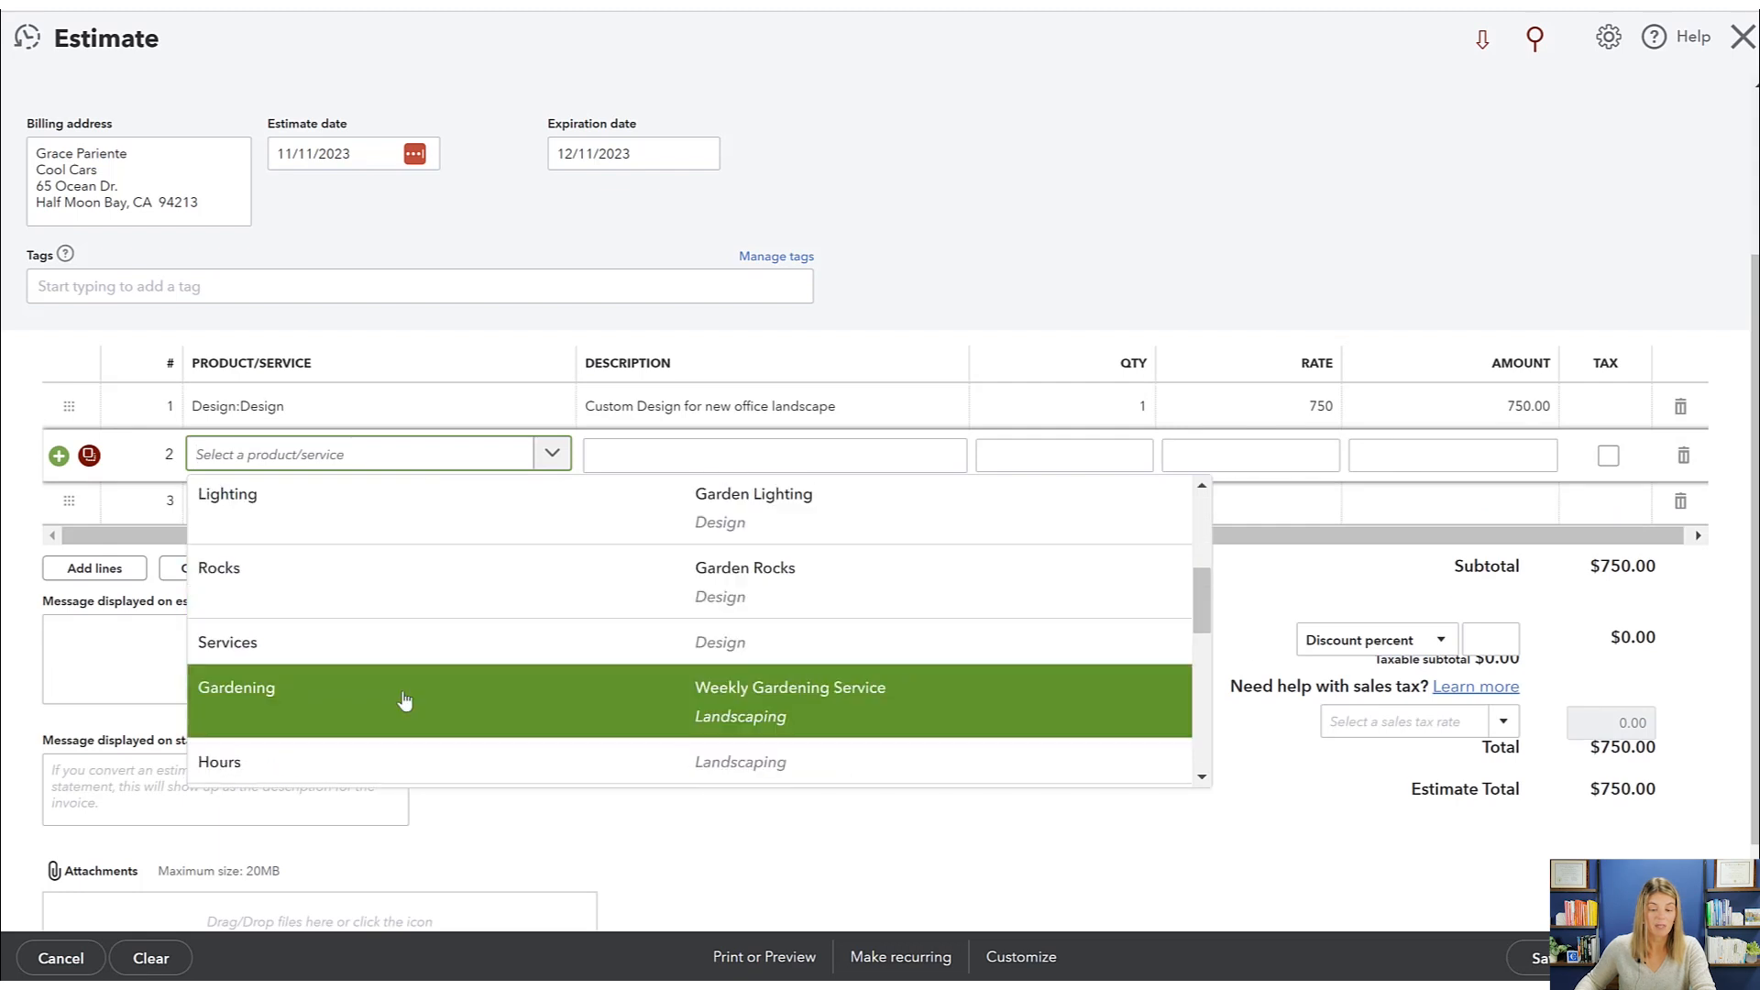
click(401, 699)
click(1320, 449)
text(4)
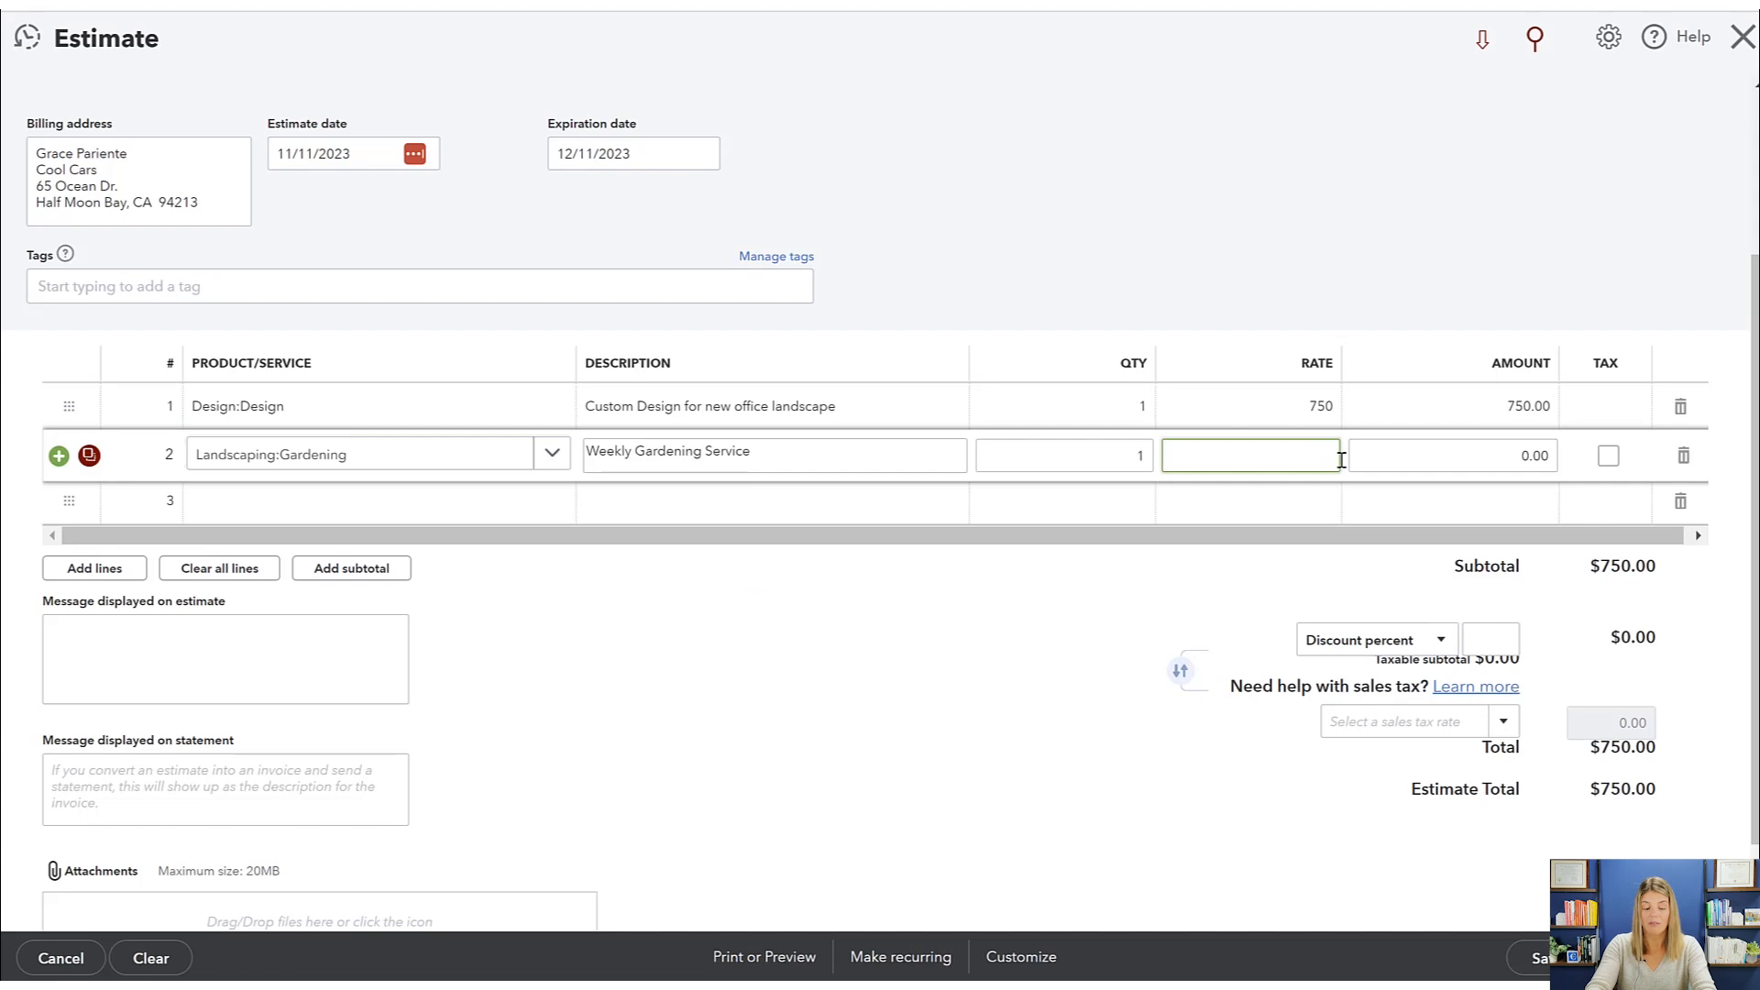
click(1028, 647)
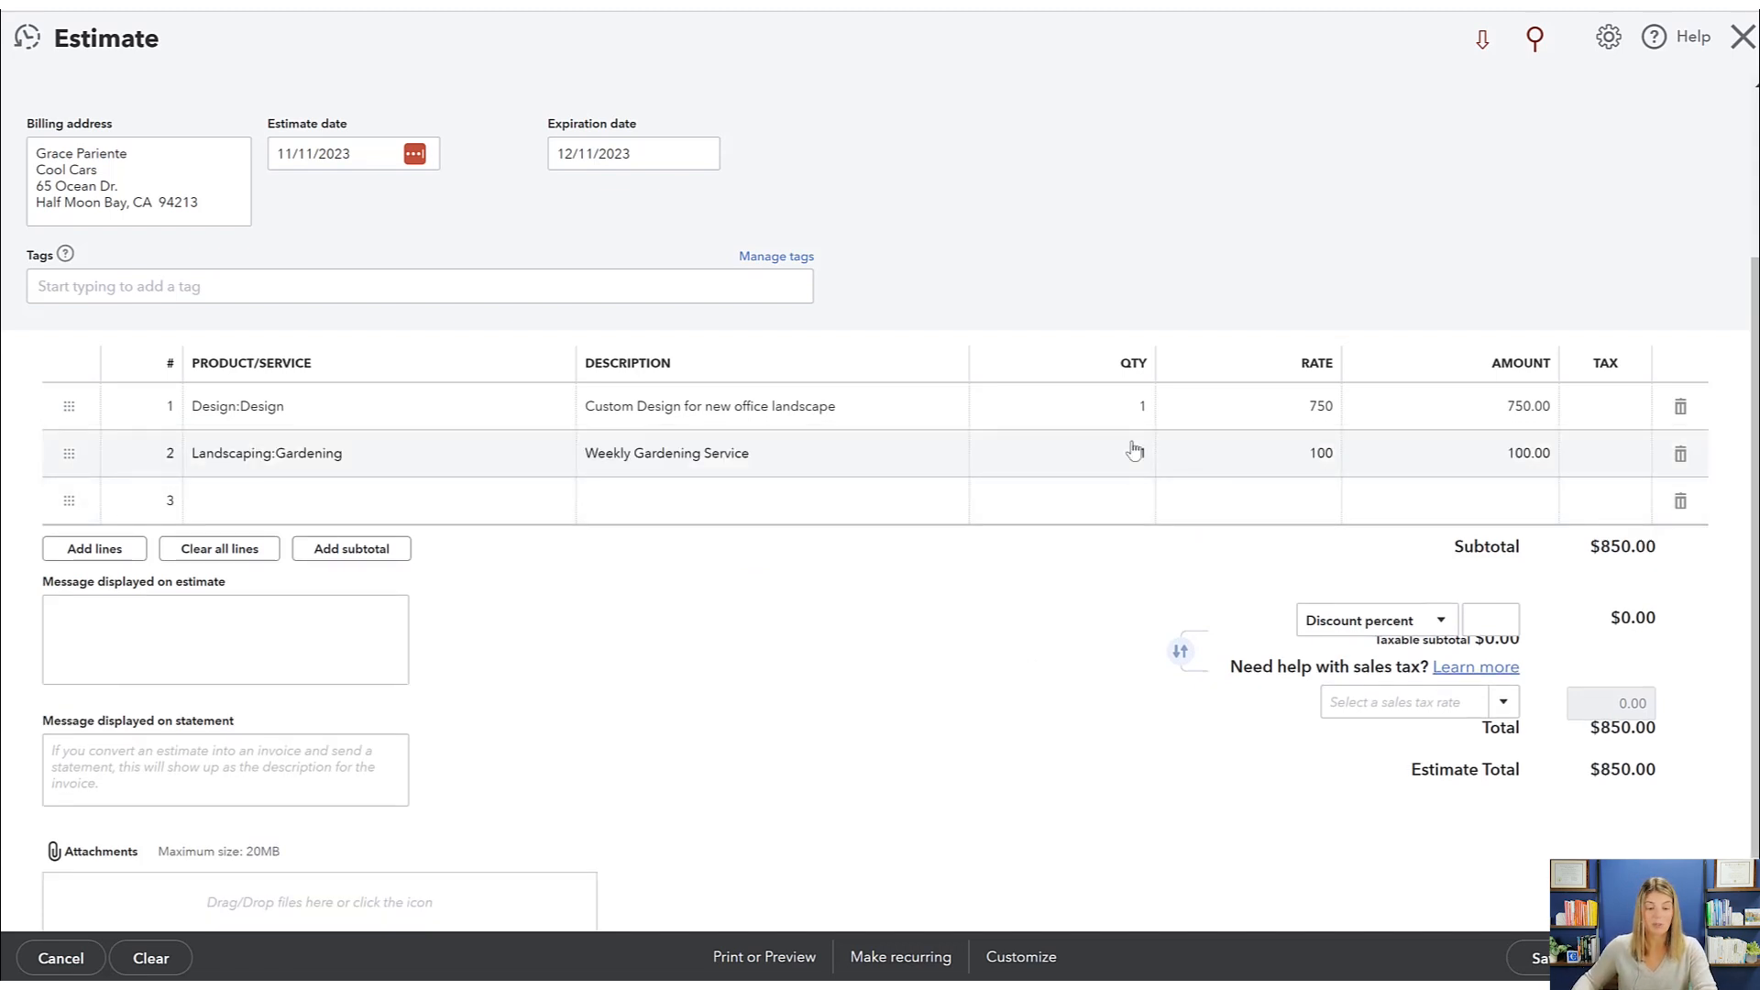
Save the estimate and bring up its email preview, closing it without sending
scroll(1511, 259, up, 3)
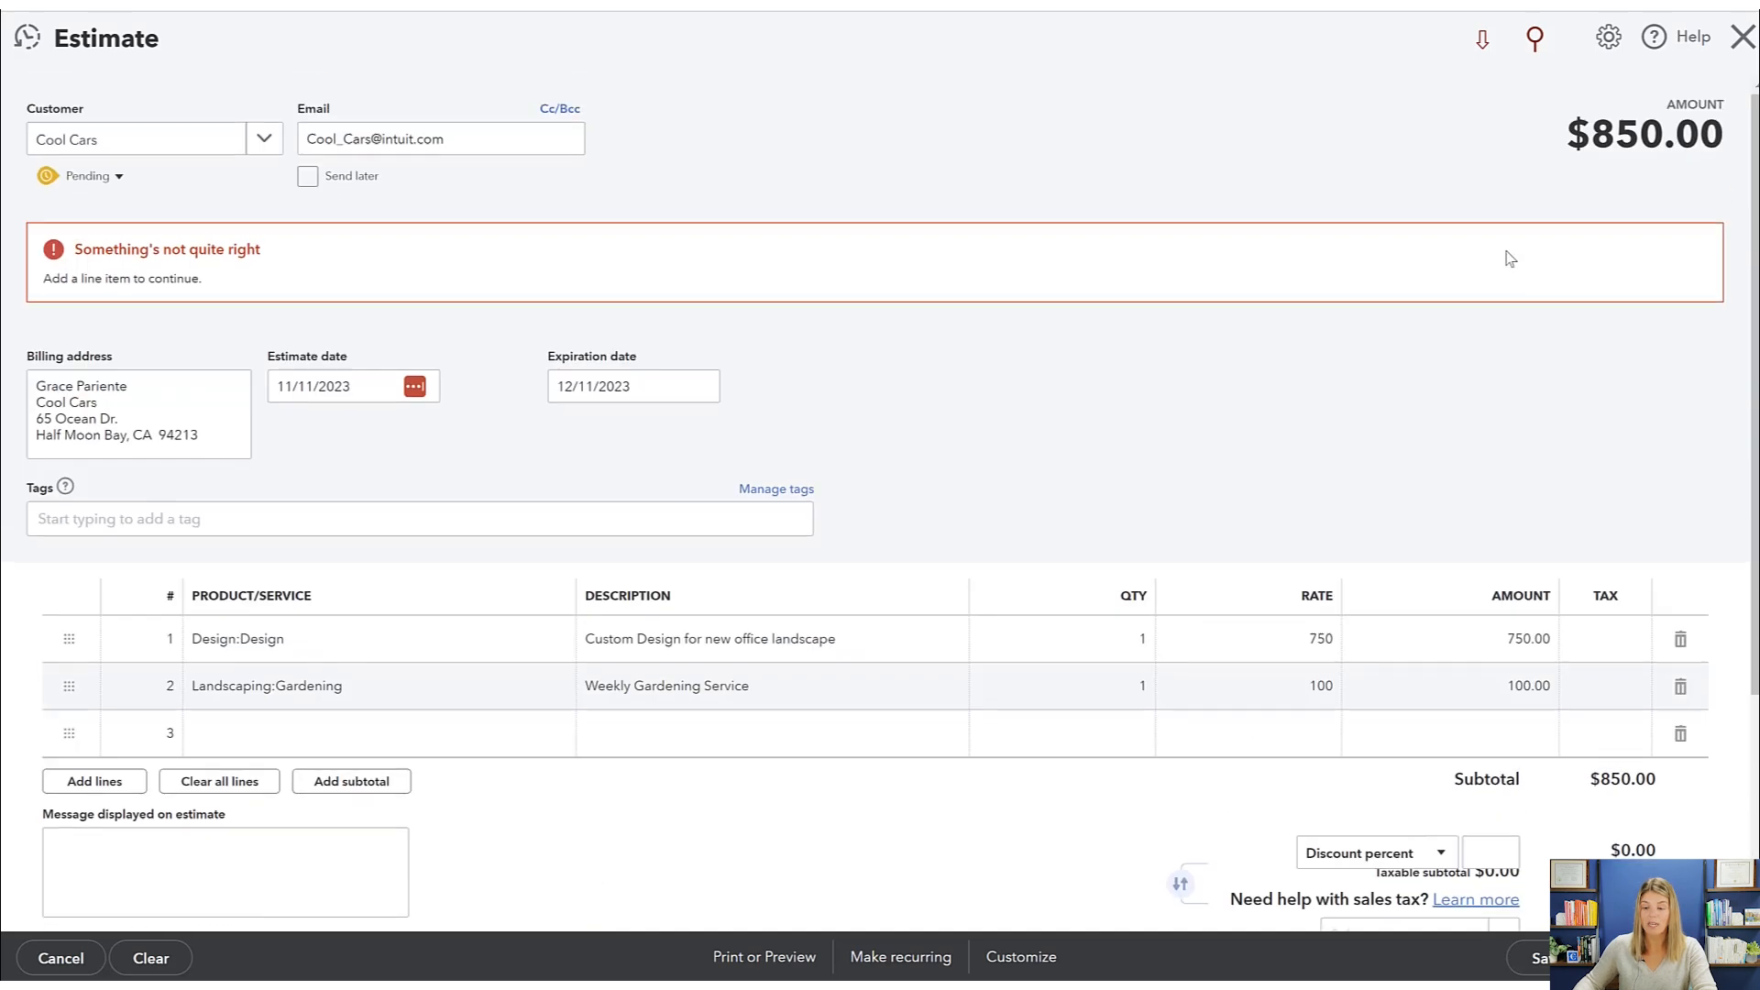
scroll(1623, 561, down, 1)
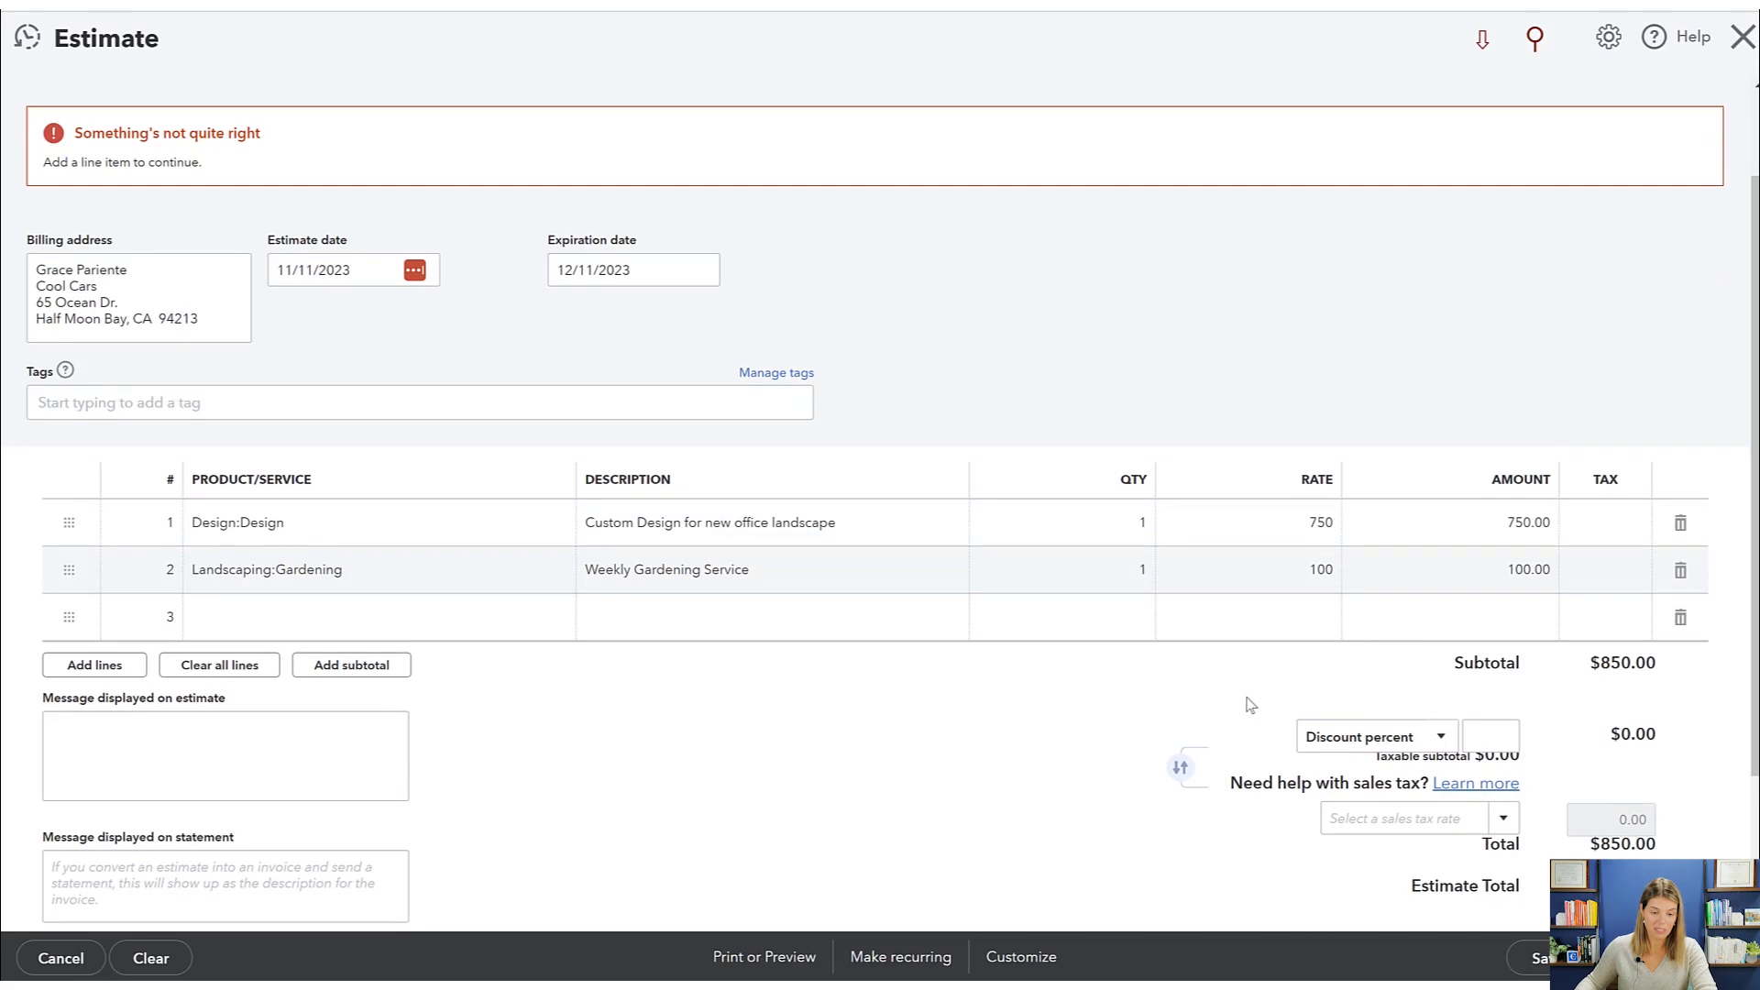
scroll(1260, 708, down, 1)
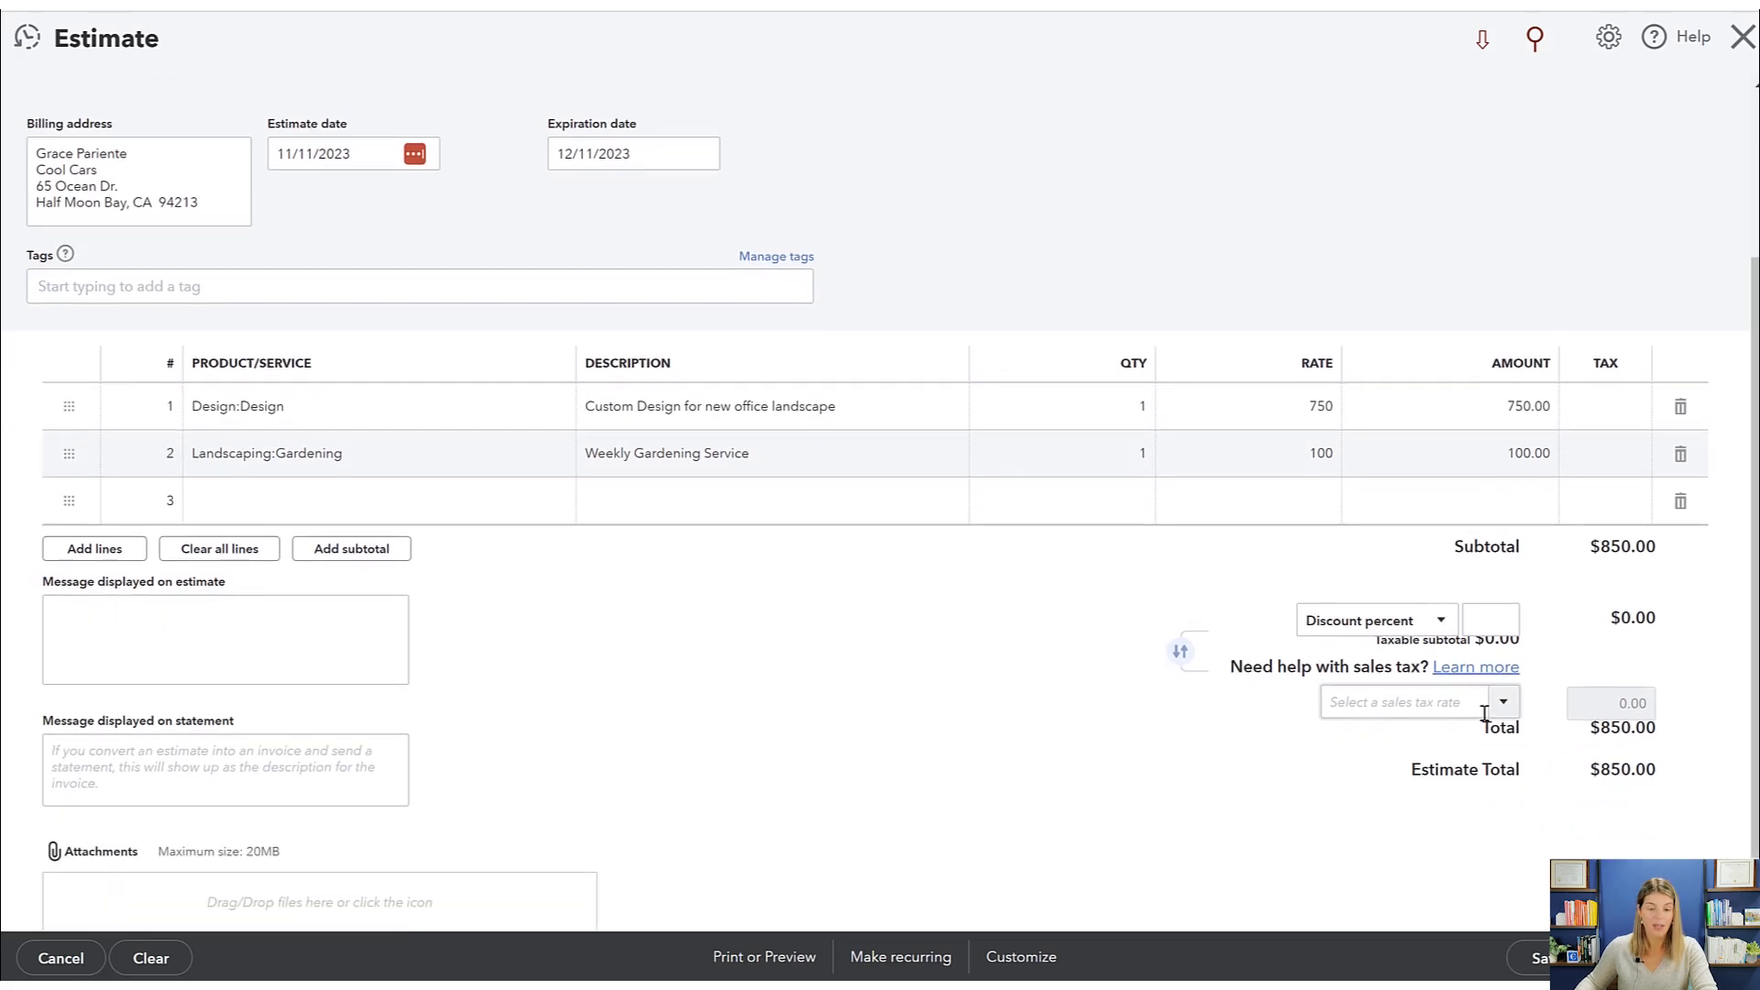
scroll(1375, 486, up, 2)
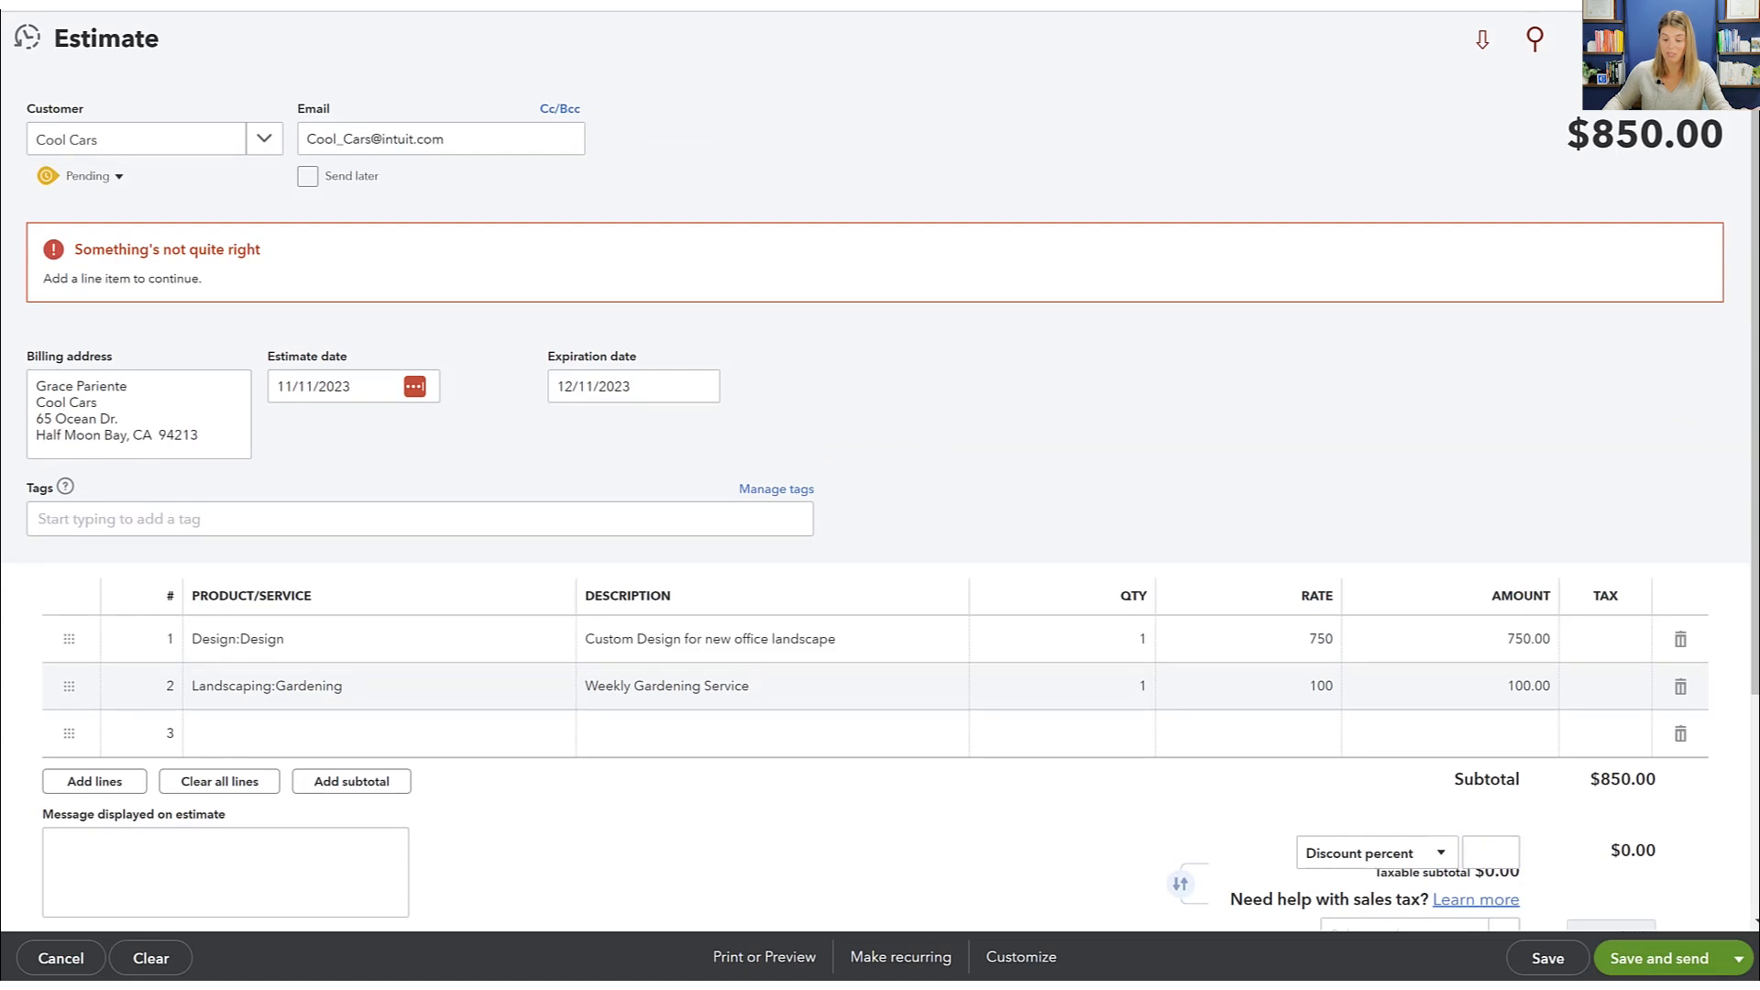
click(1659, 961)
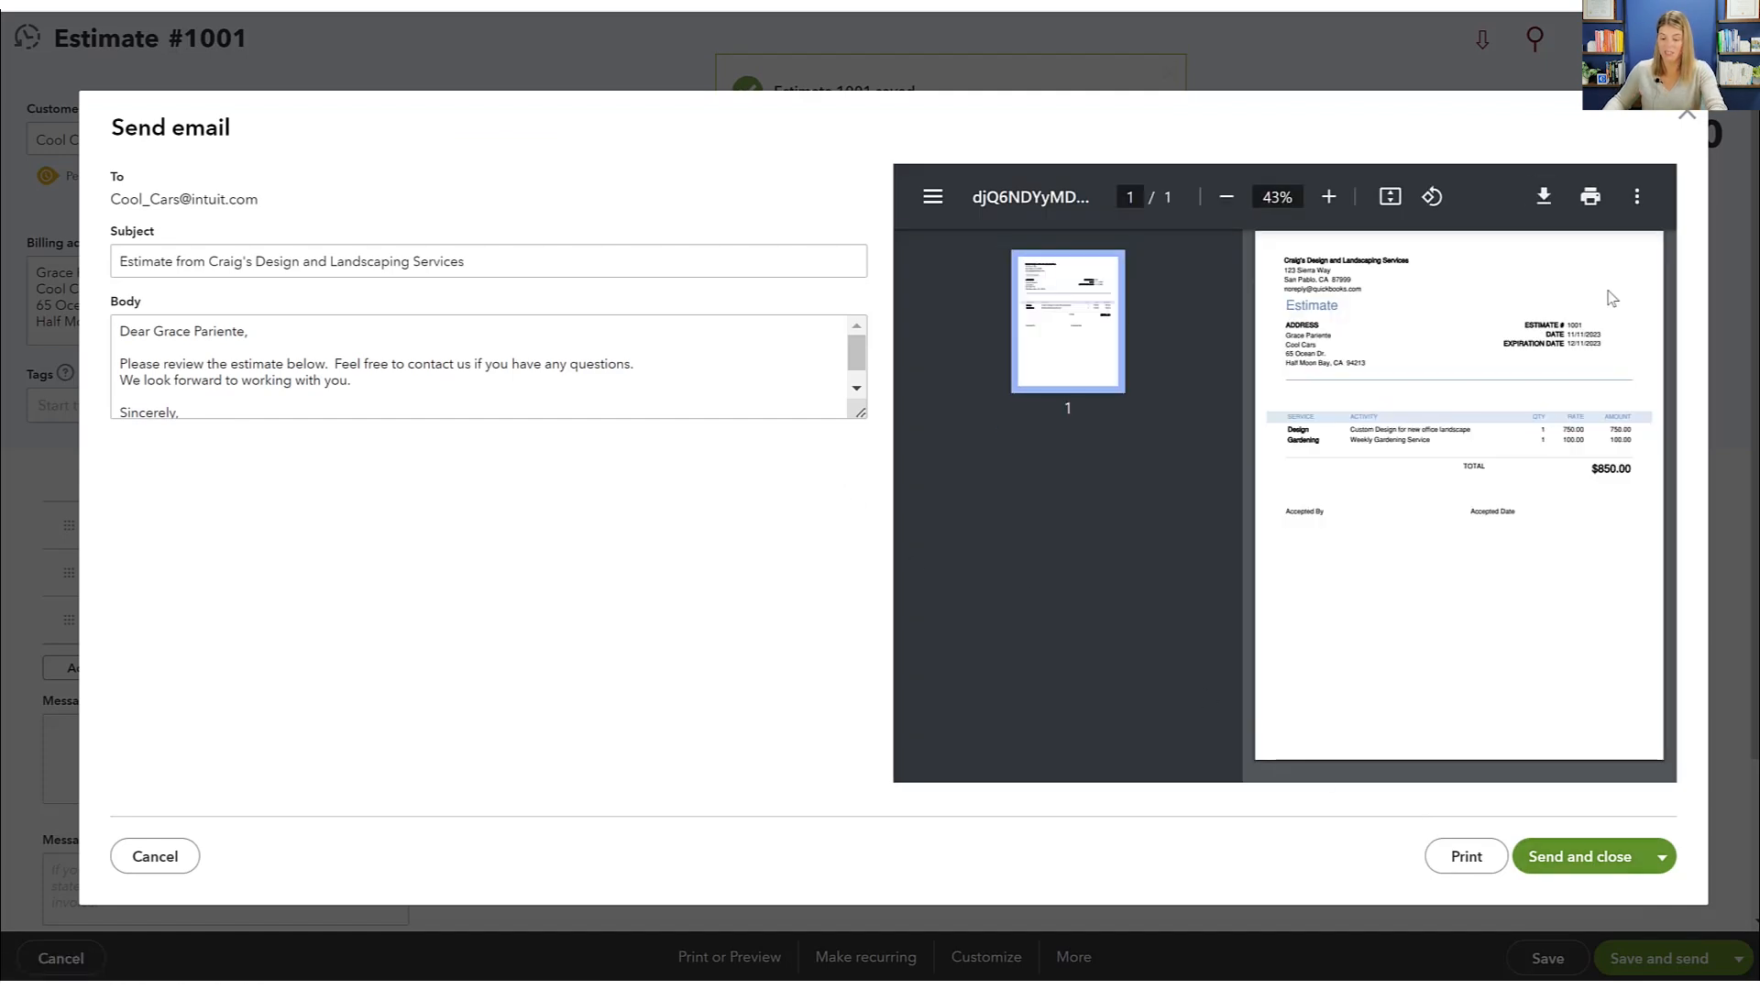
click(1688, 115)
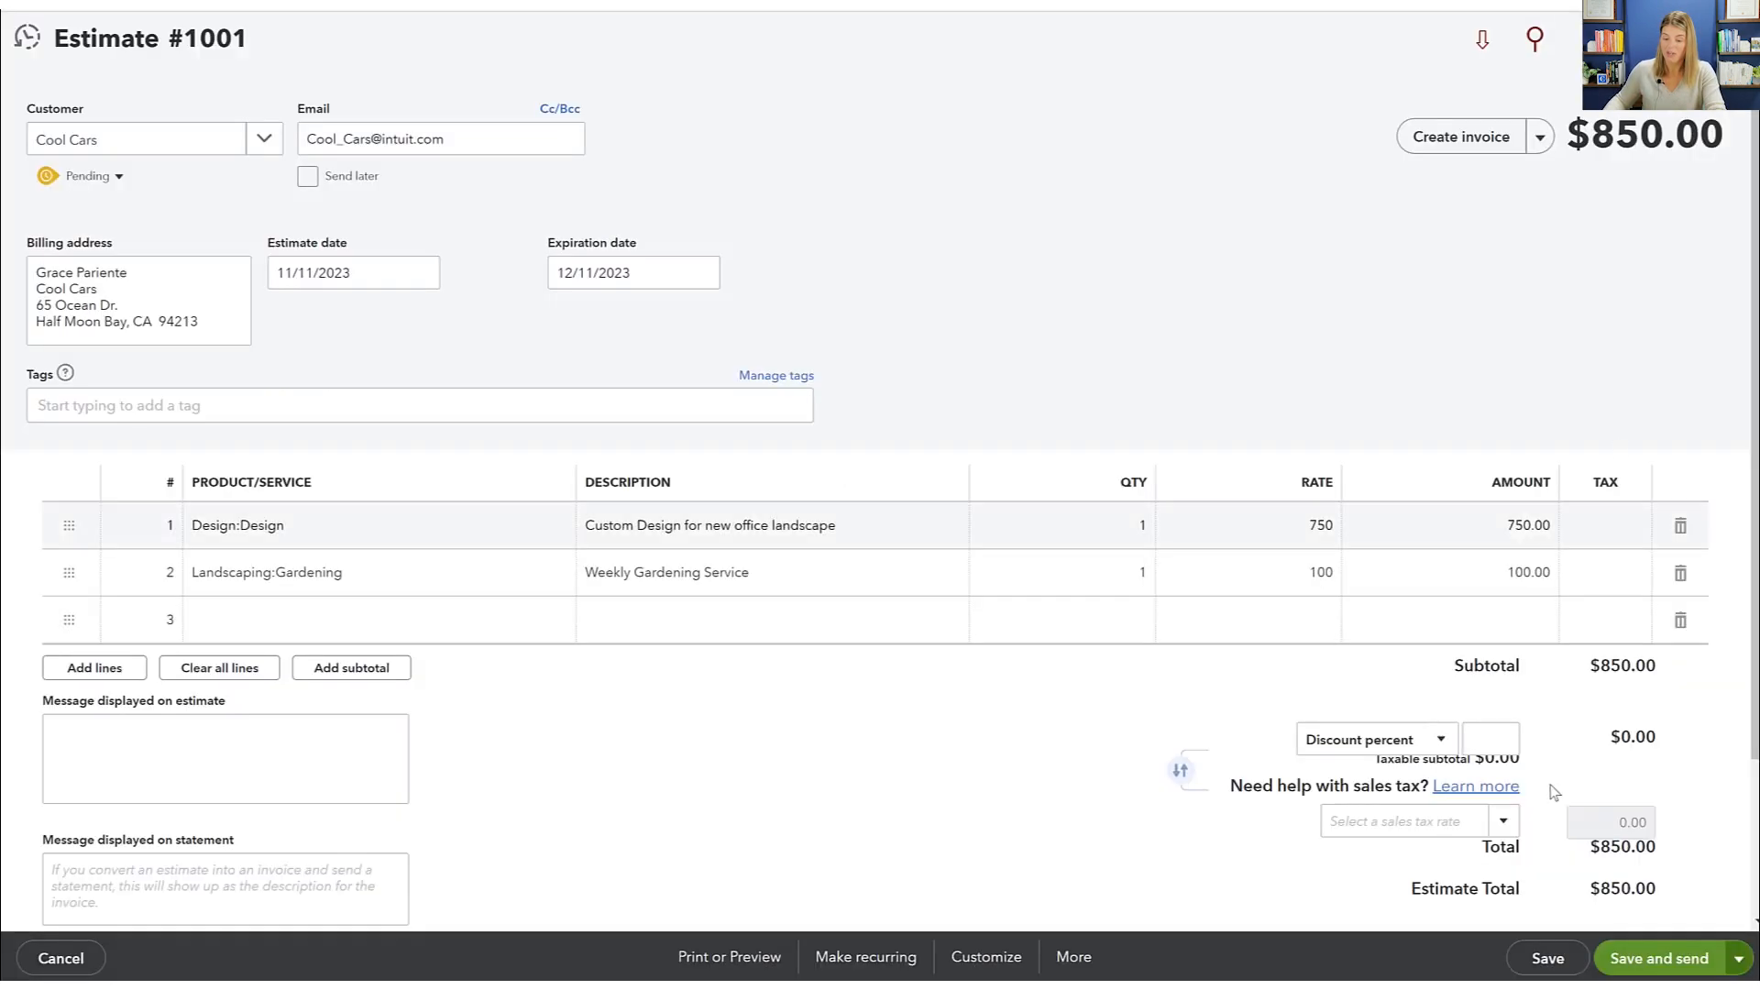
Save and close the estimate to return to the estimates list
click(1738, 958)
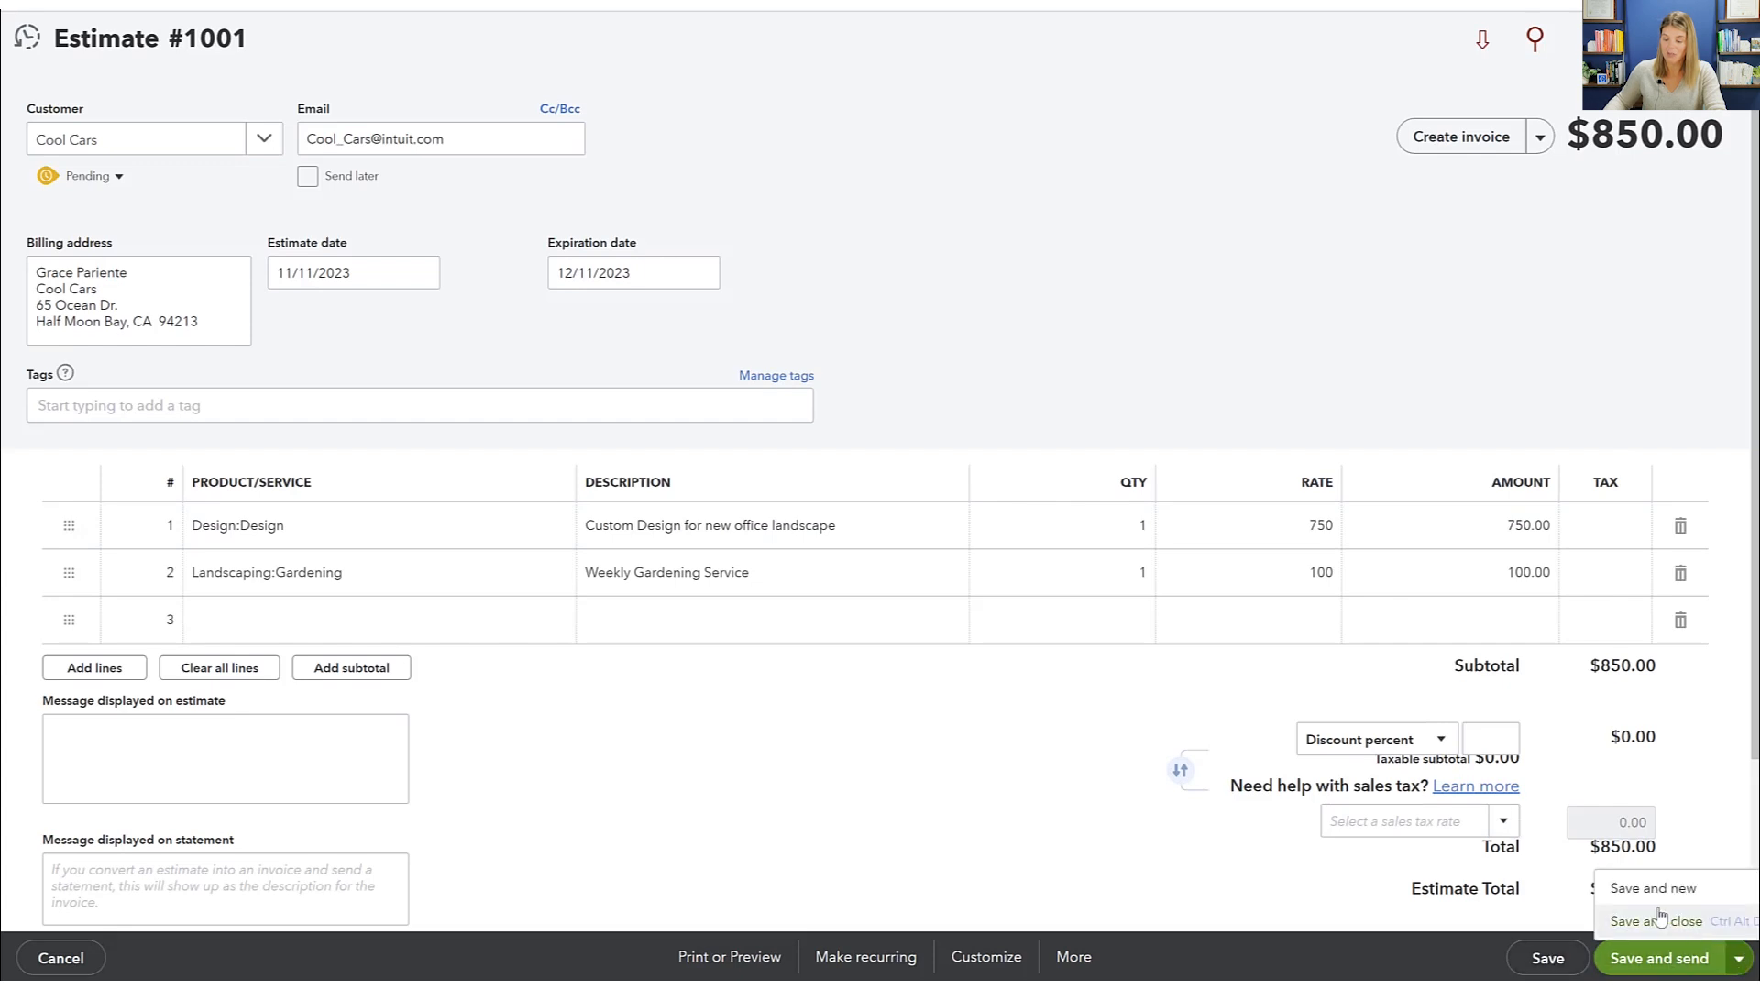
click(1655, 922)
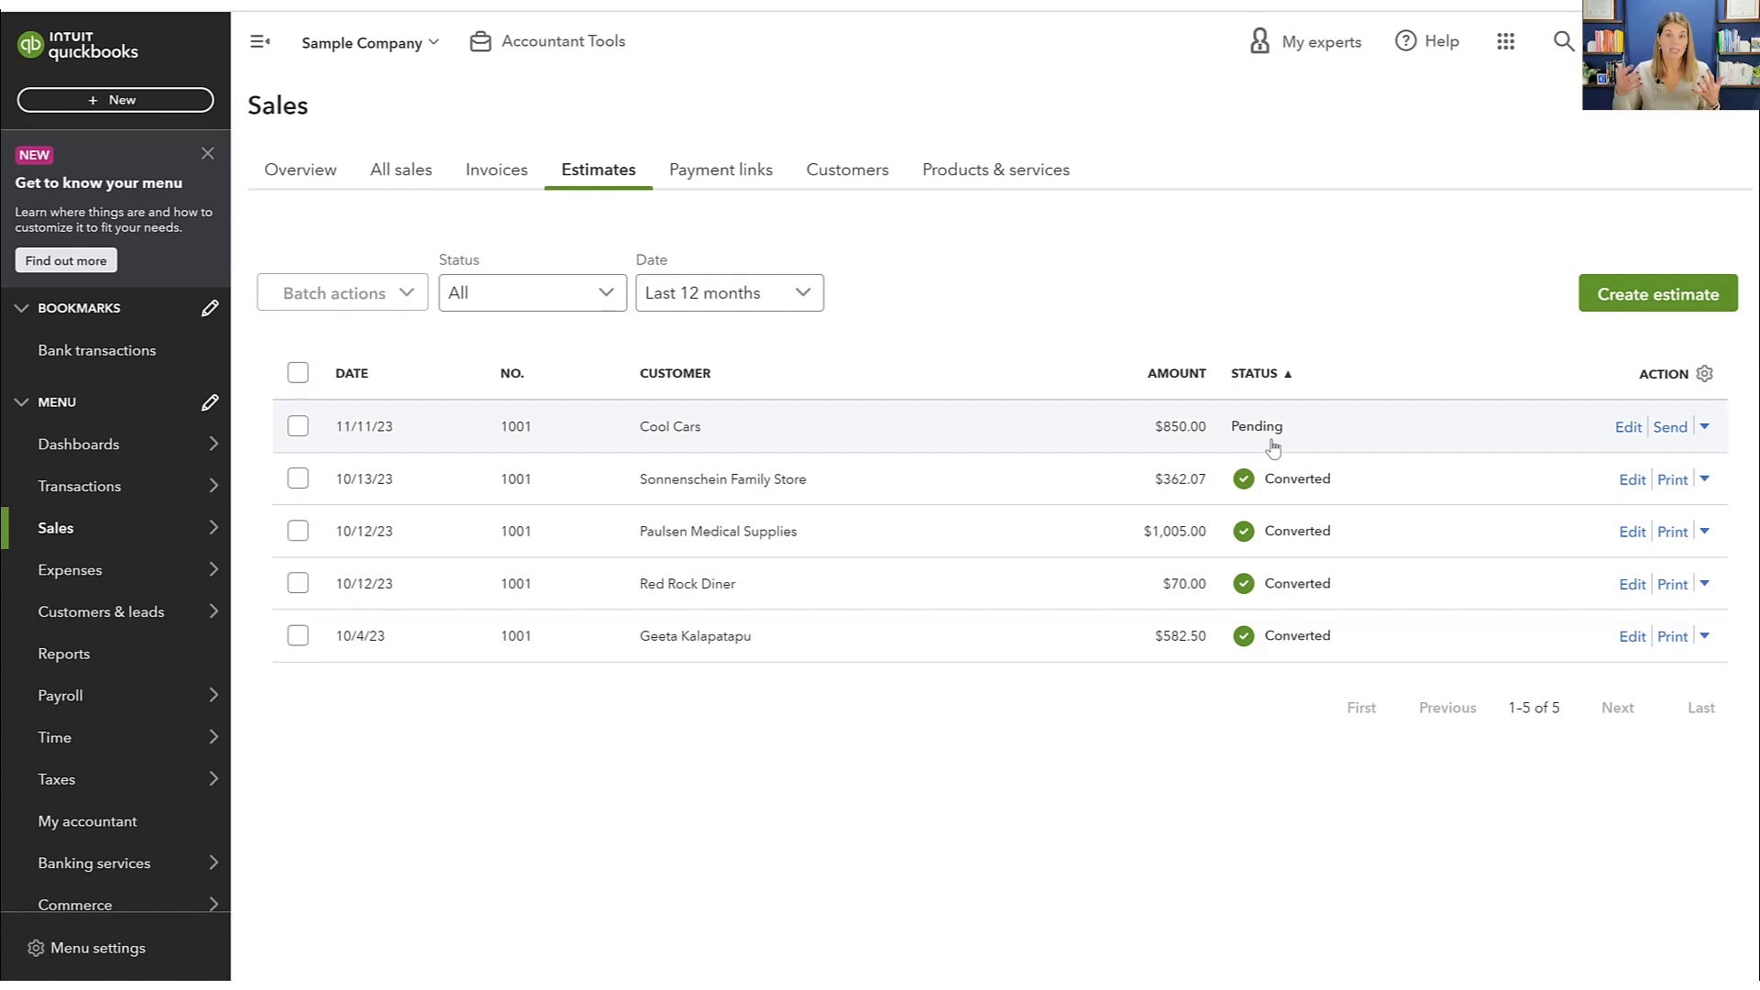
Reopen the pending Cool Cars estimate from the estimates list for editing
click(1707, 429)
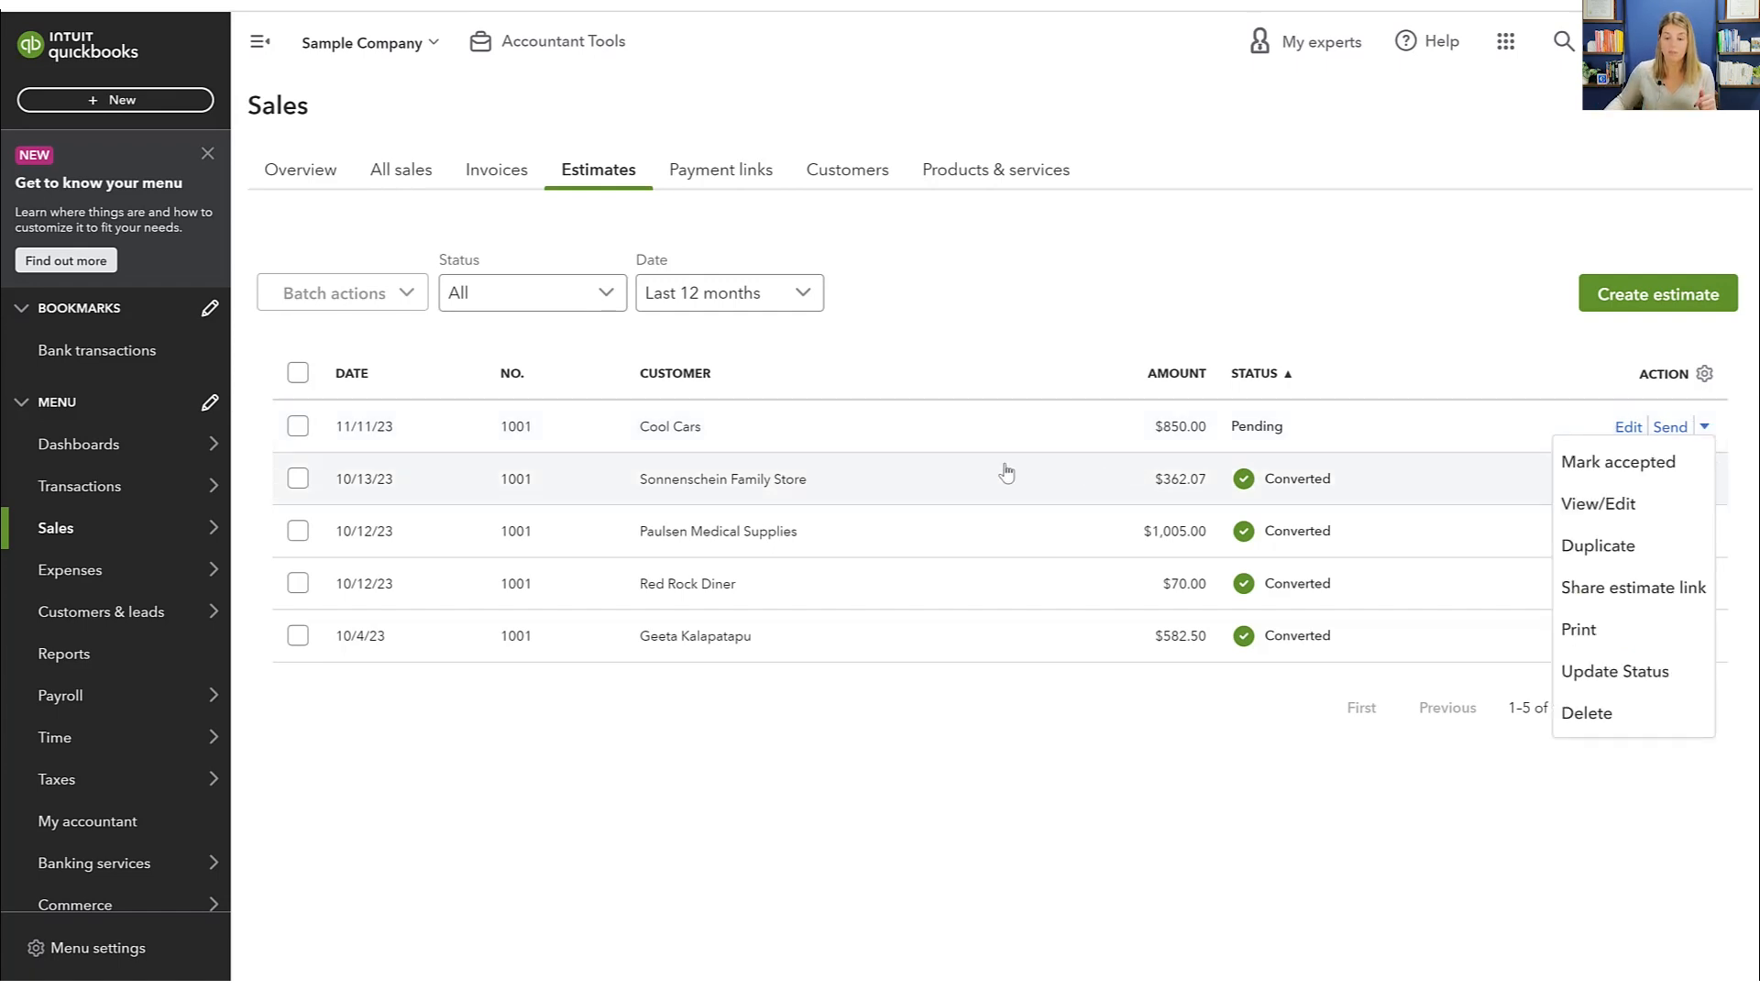
click(970, 428)
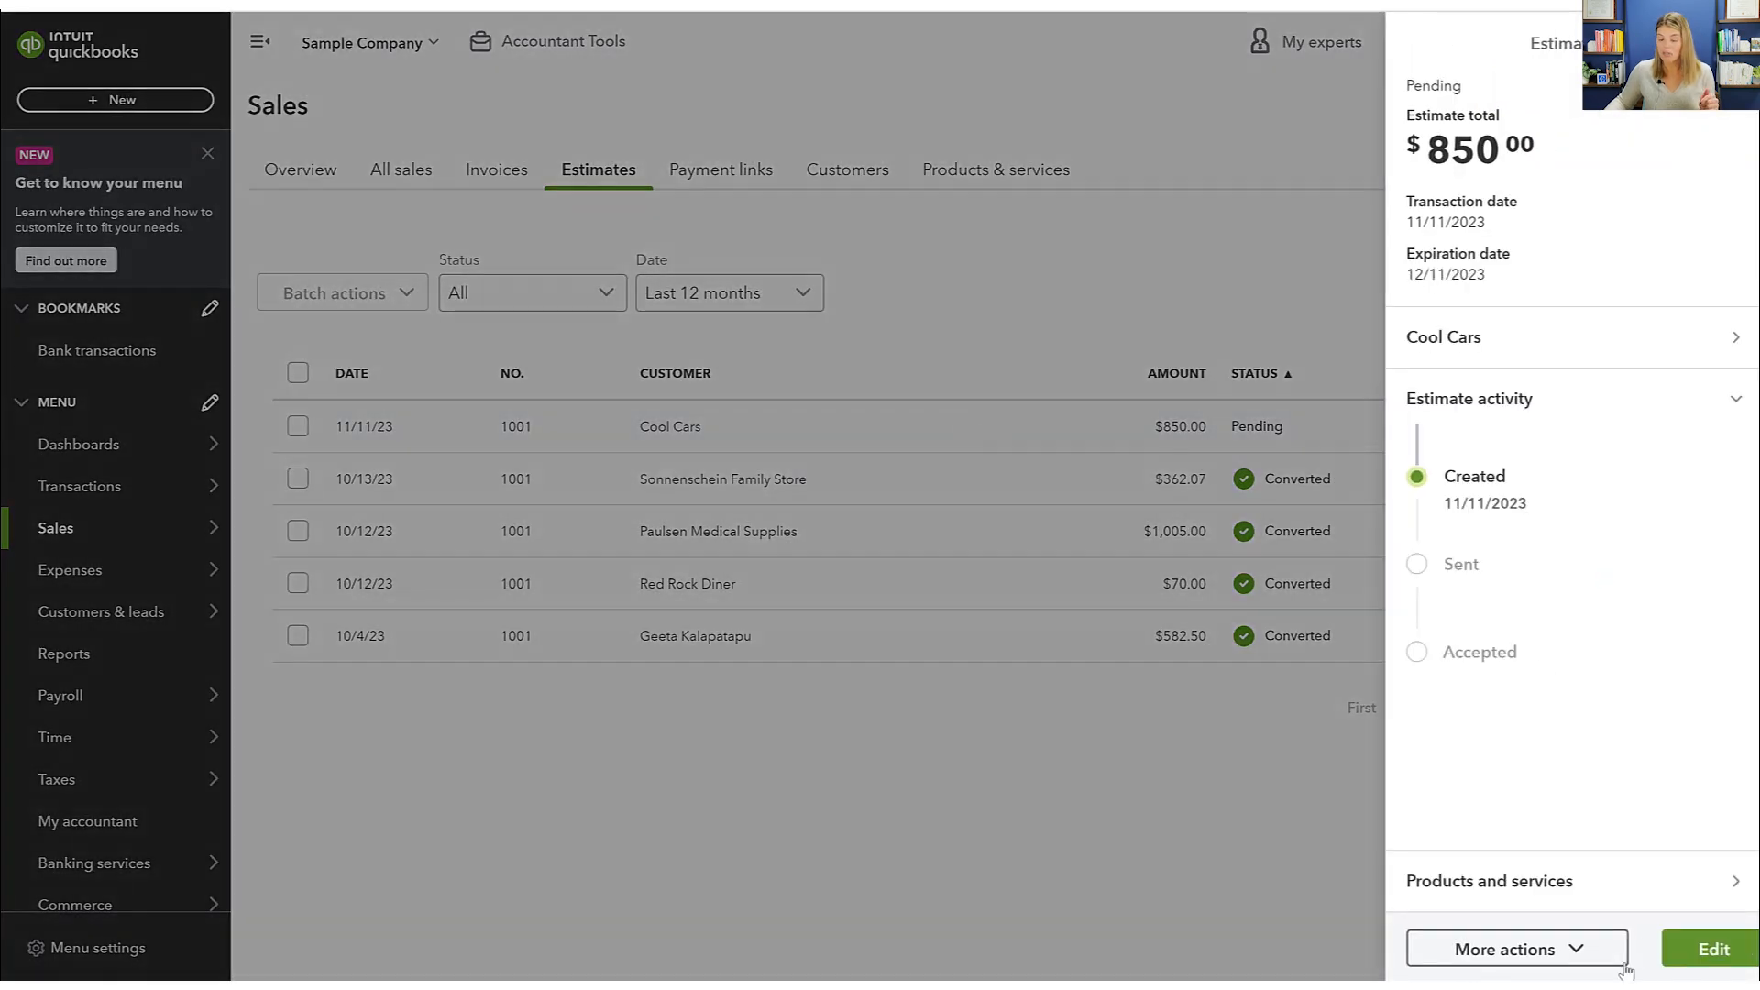
click(1696, 951)
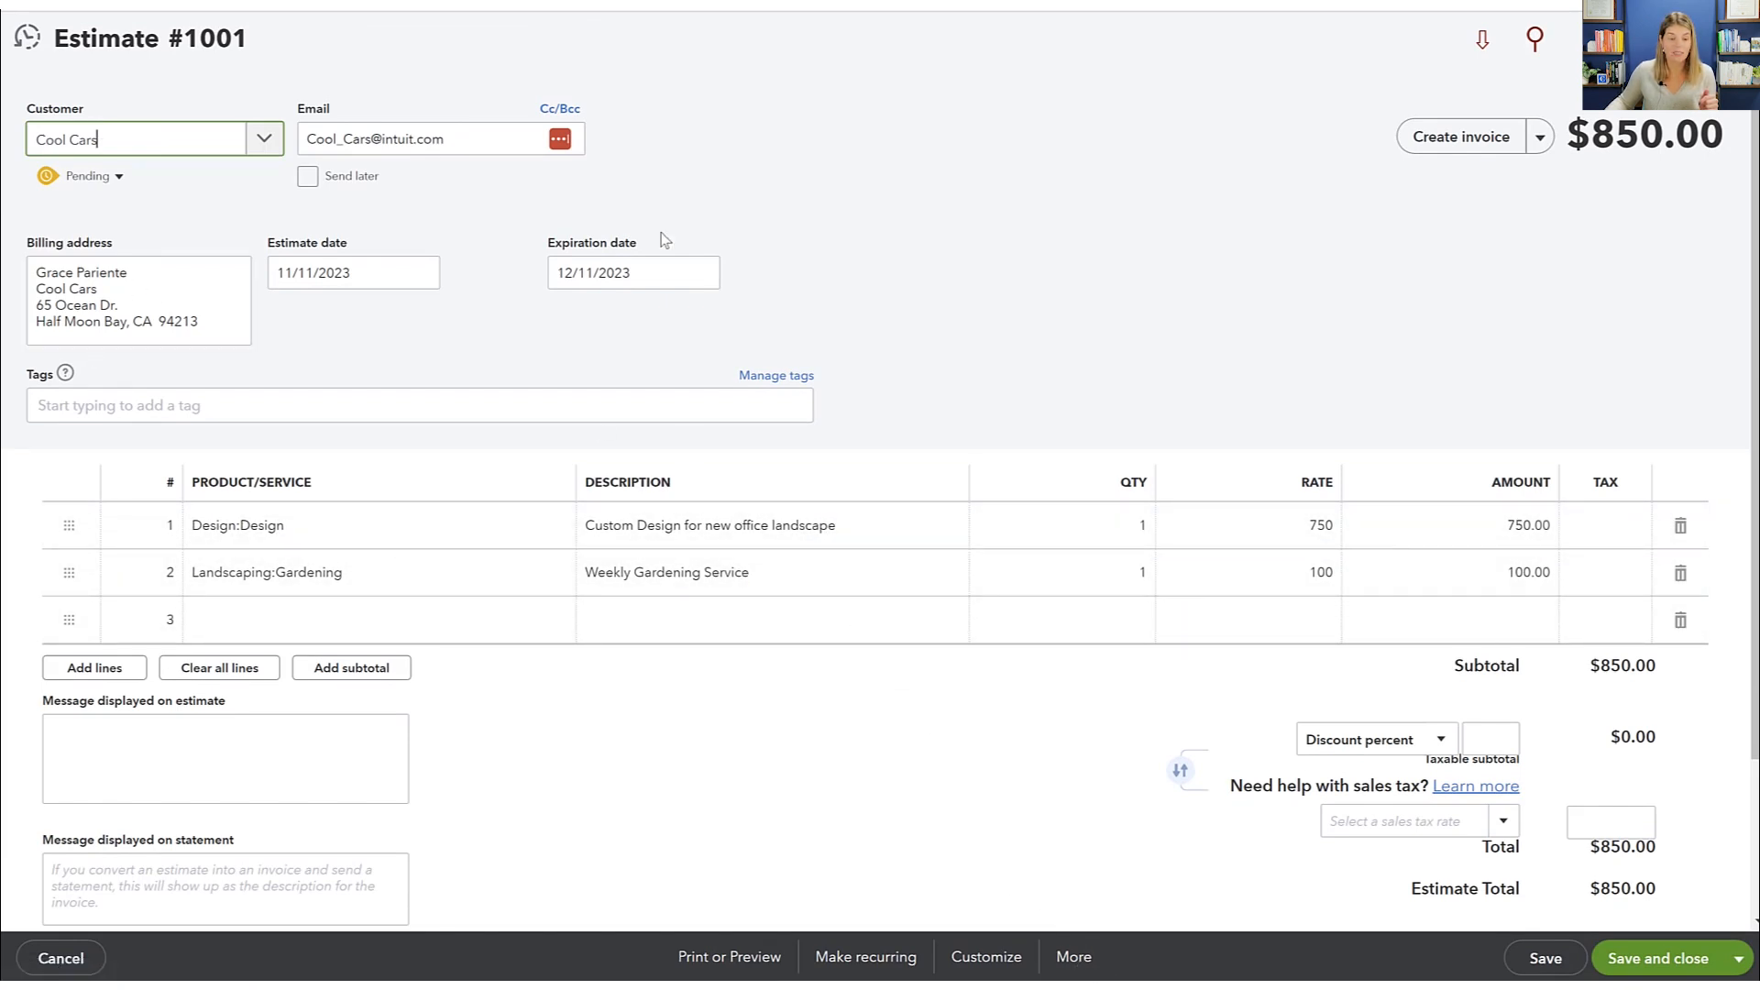
click(1682, 574)
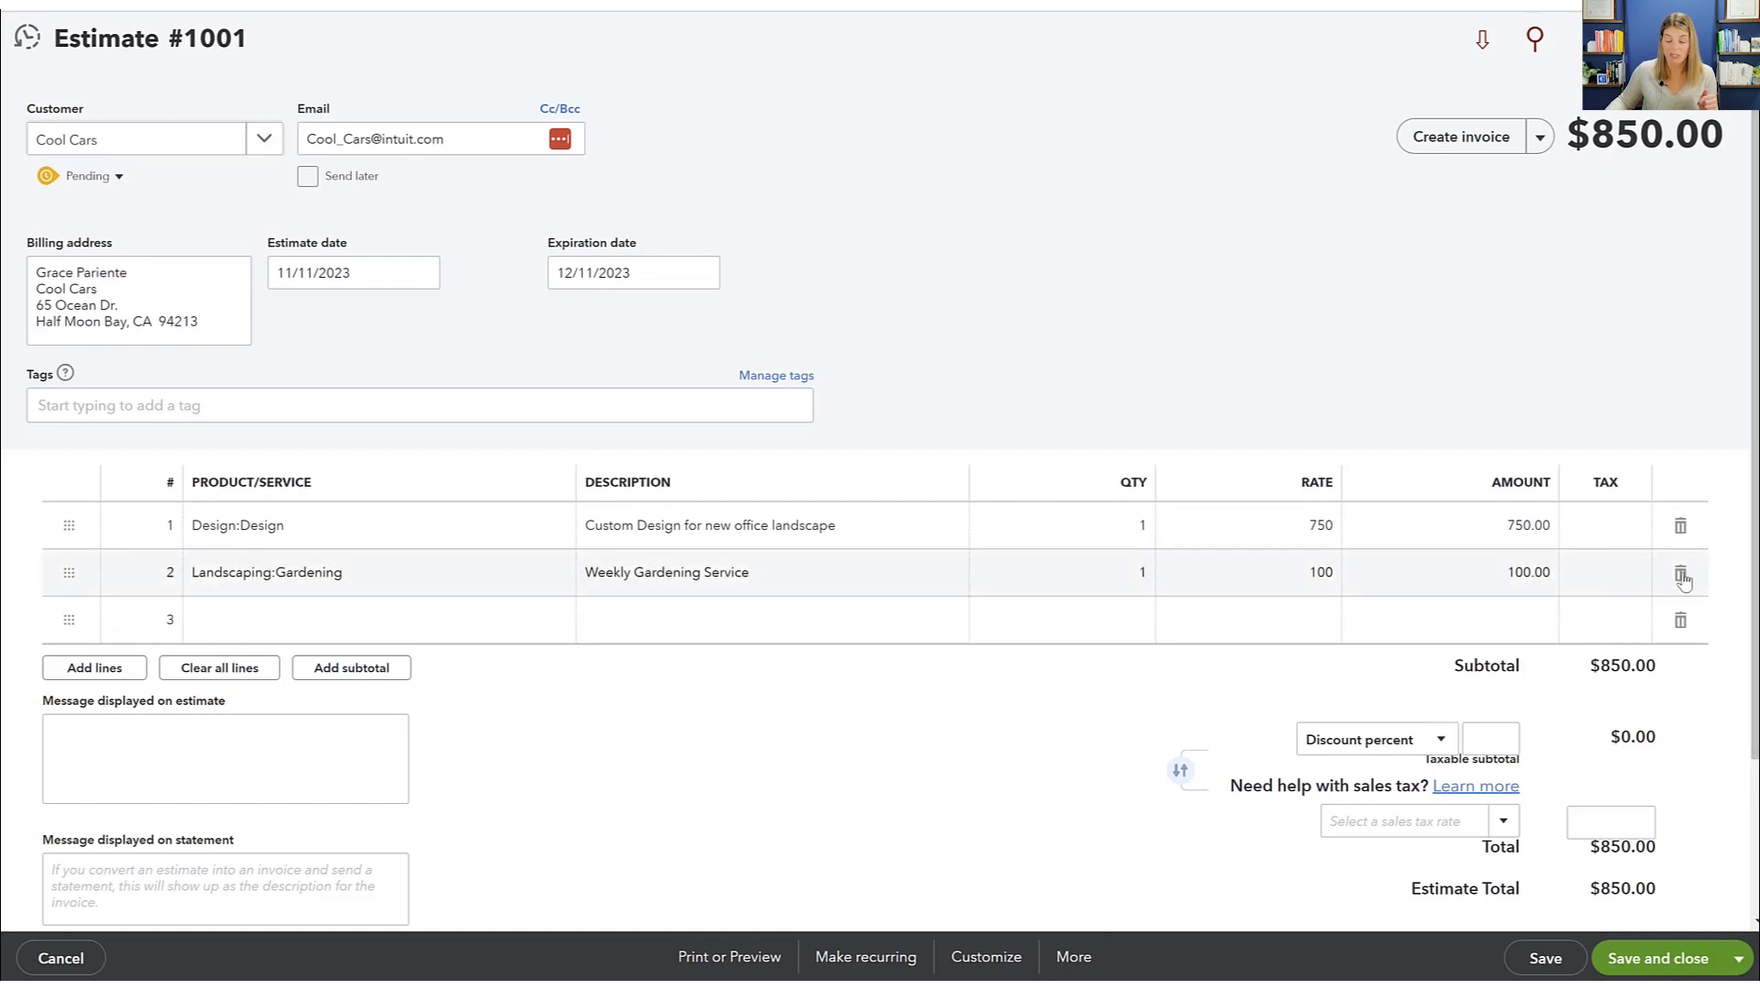
click(1071, 958)
click(147, 958)
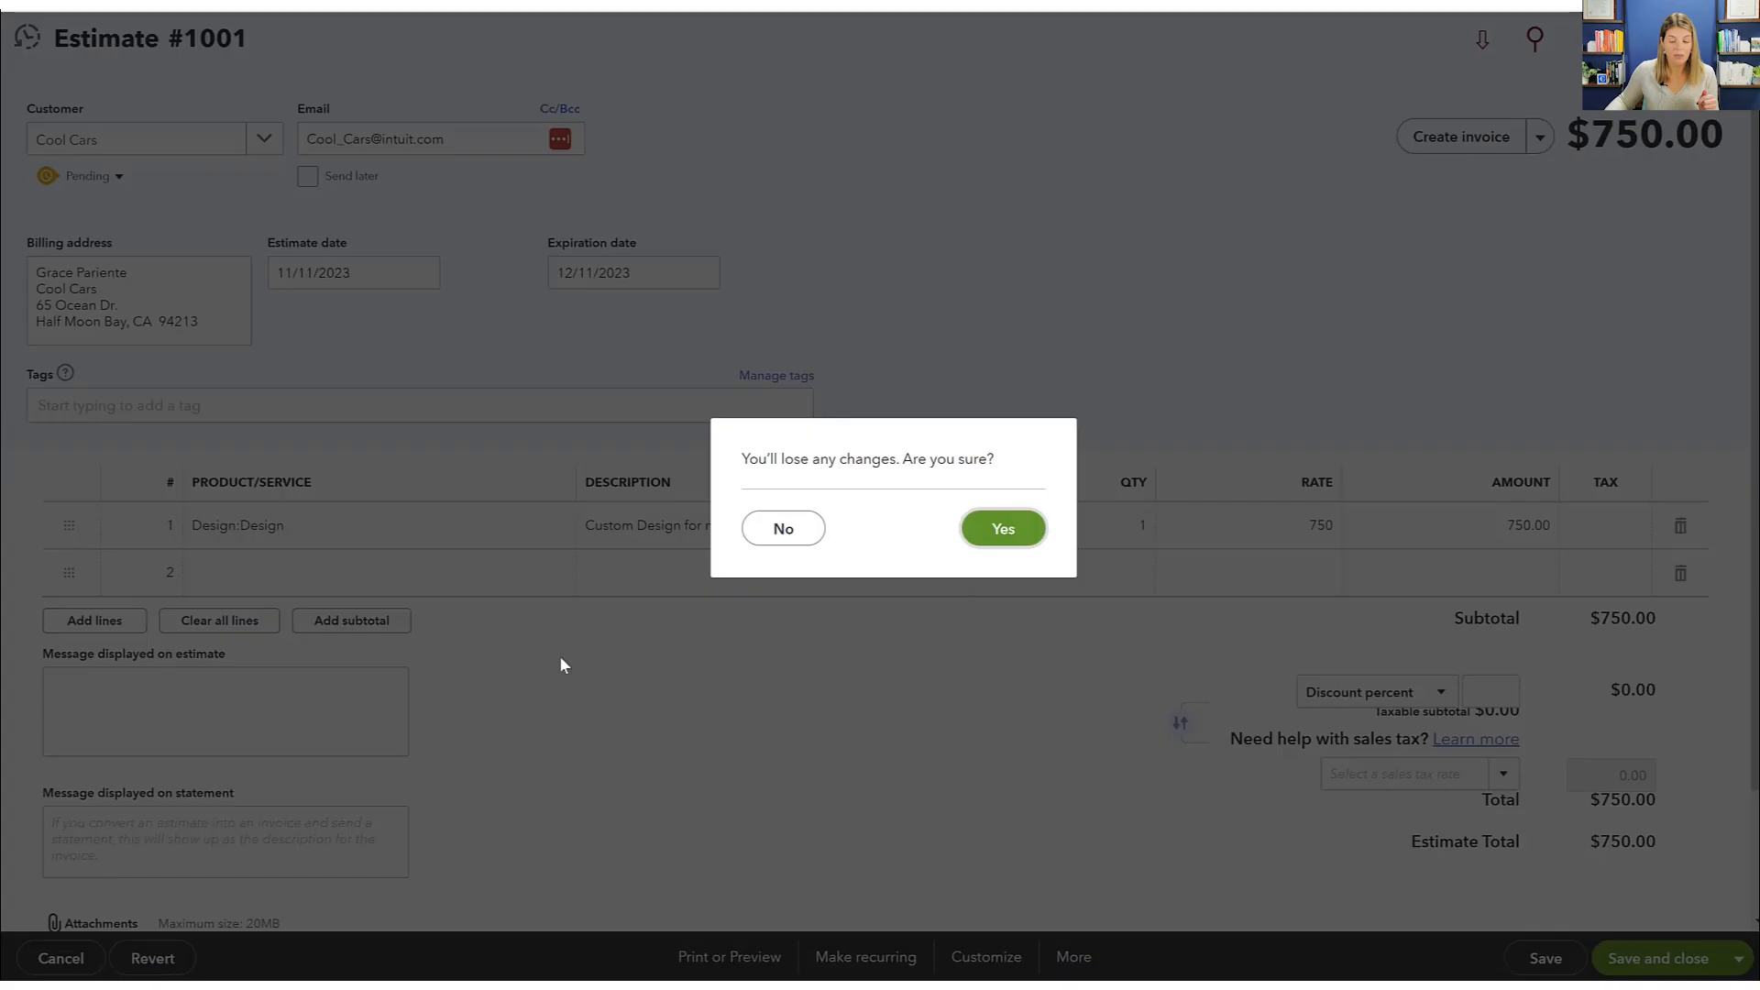
click(1020, 531)
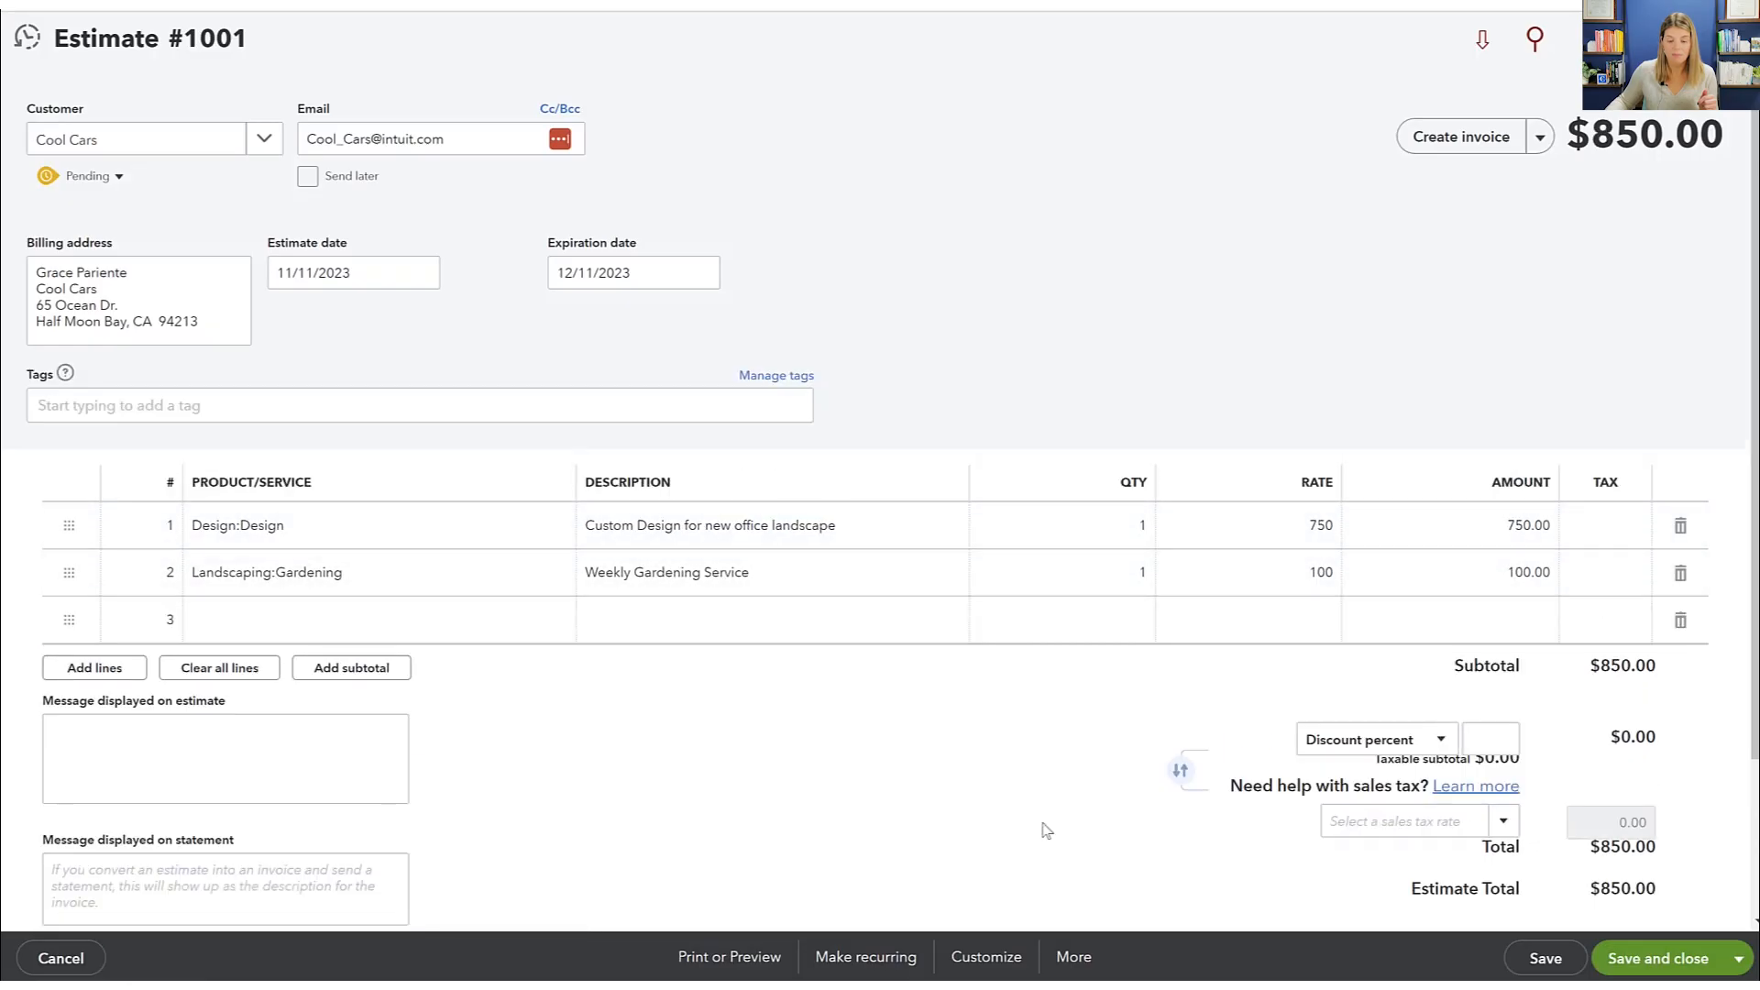
Copy the Cool Cars estimate without its Gardening line, then save and close the design-only copy
click(1073, 961)
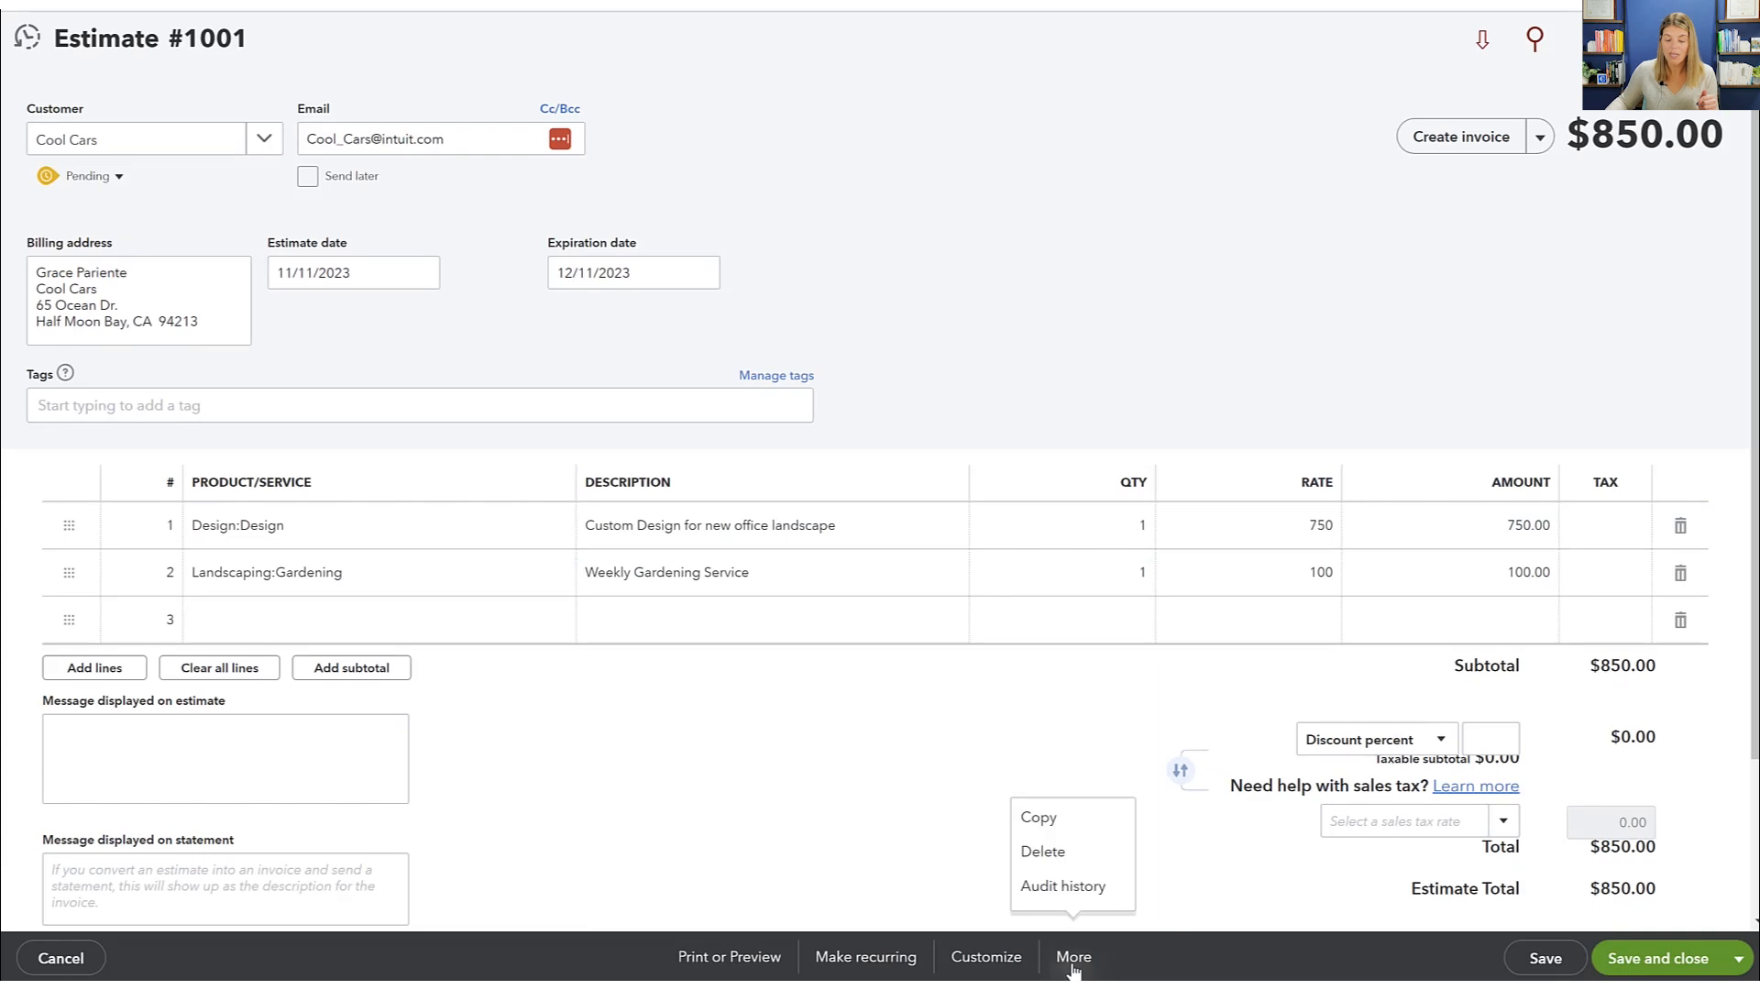
click(1071, 825)
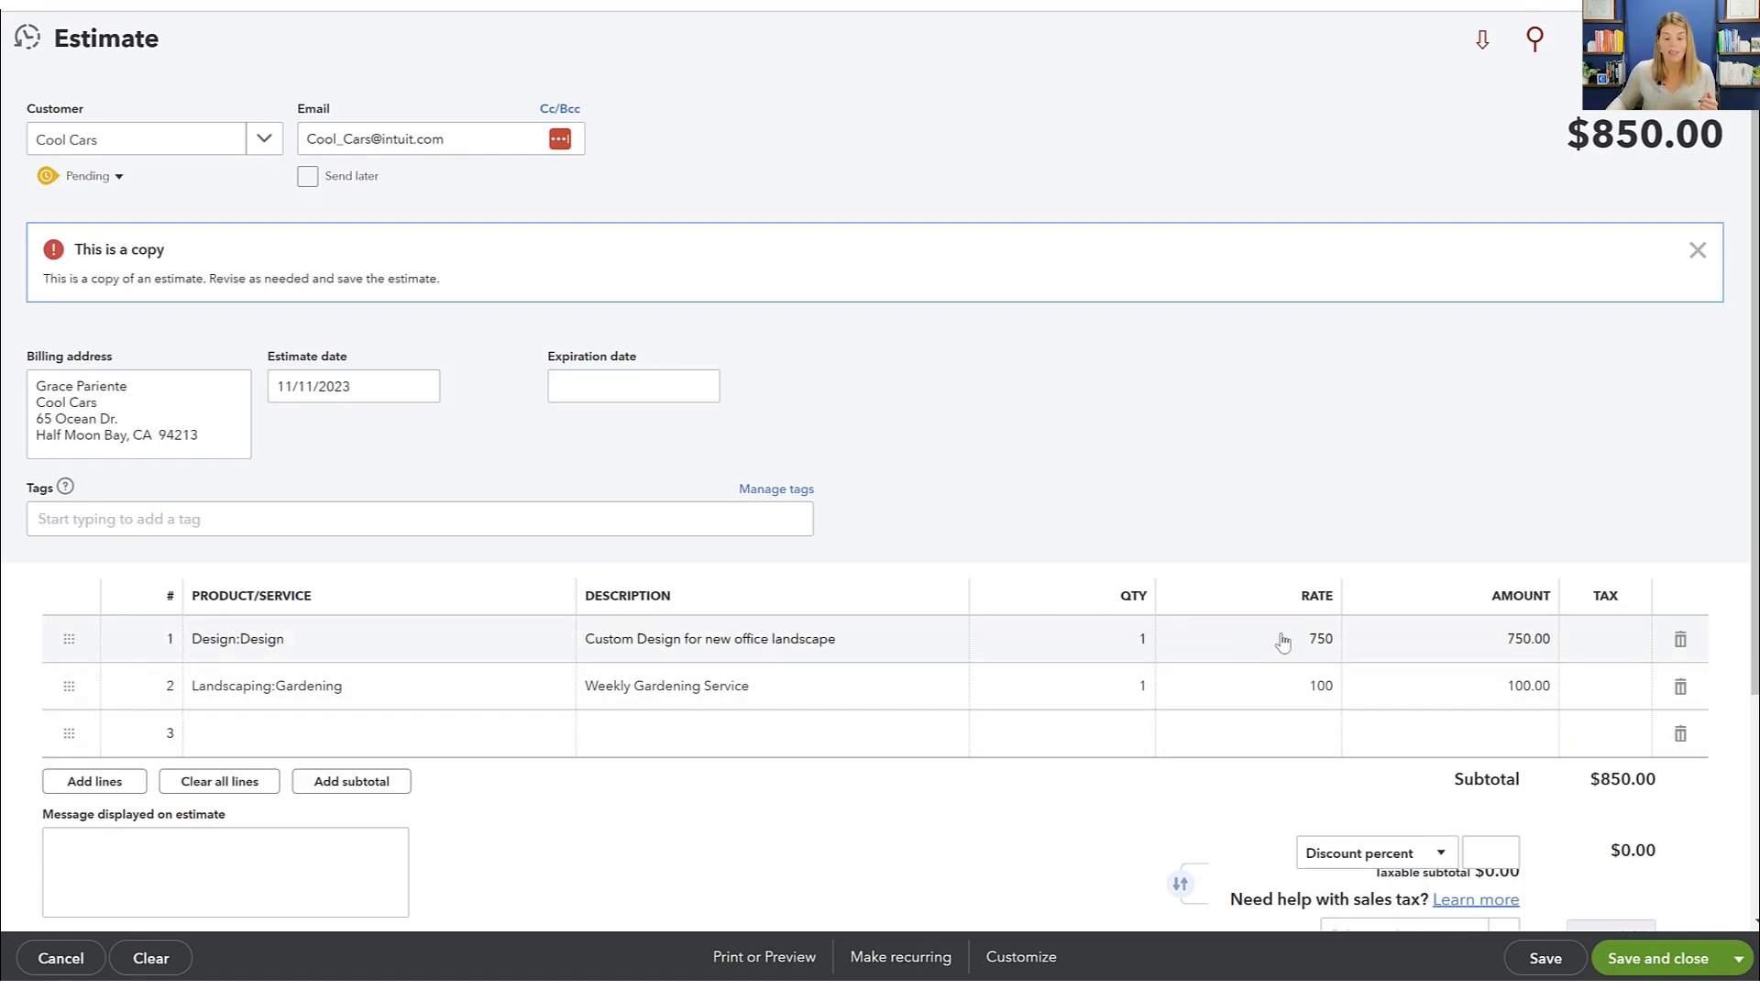
click(1680, 688)
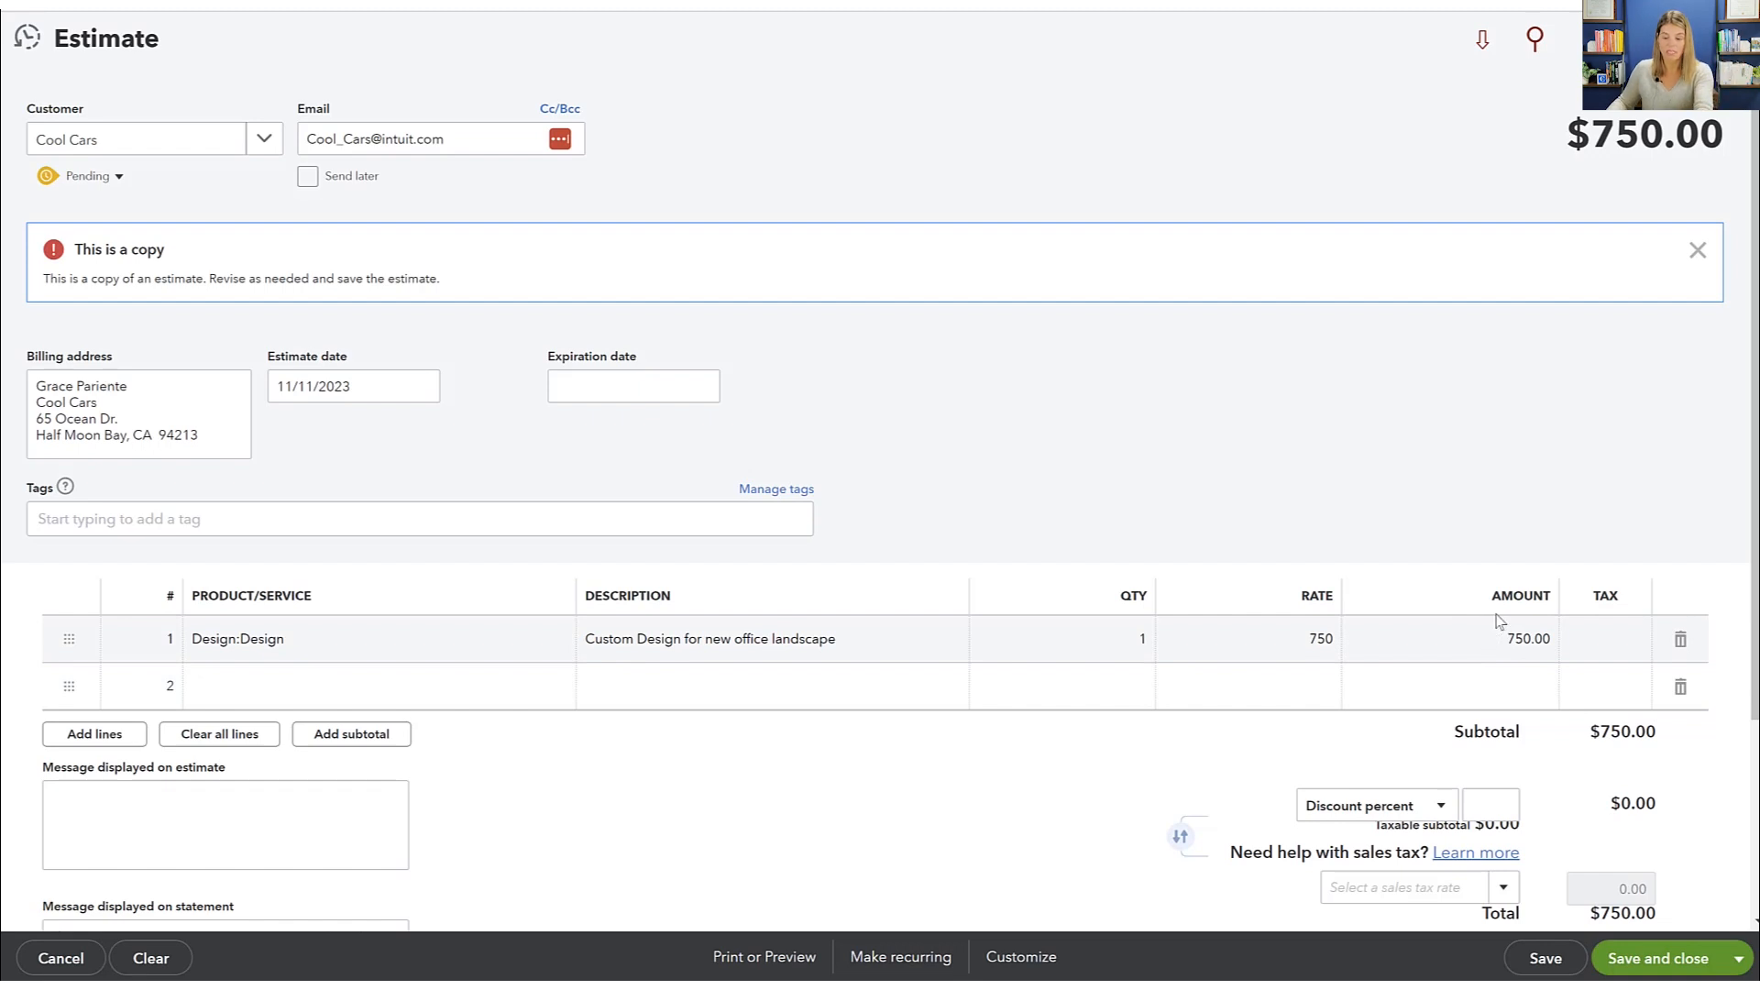
click(1624, 960)
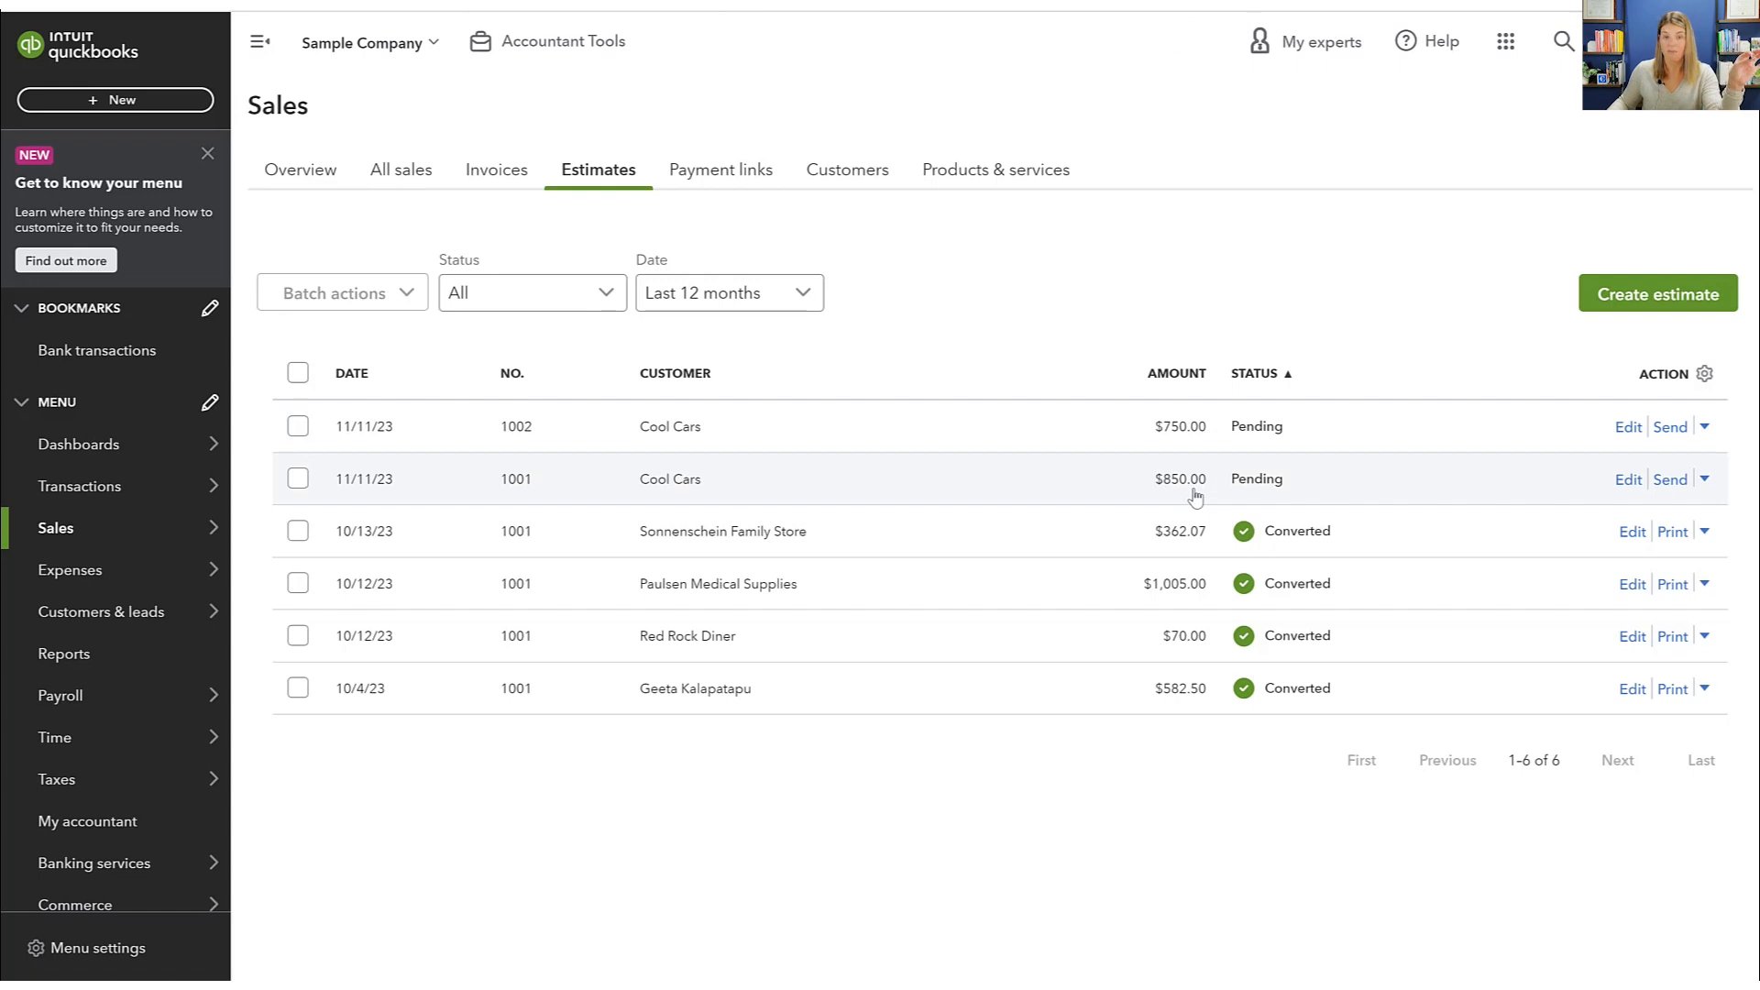
Update Cool Cars estimate 1001 to Declined, entering the name of the person who declined it and the date November 11, 2023
click(1705, 481)
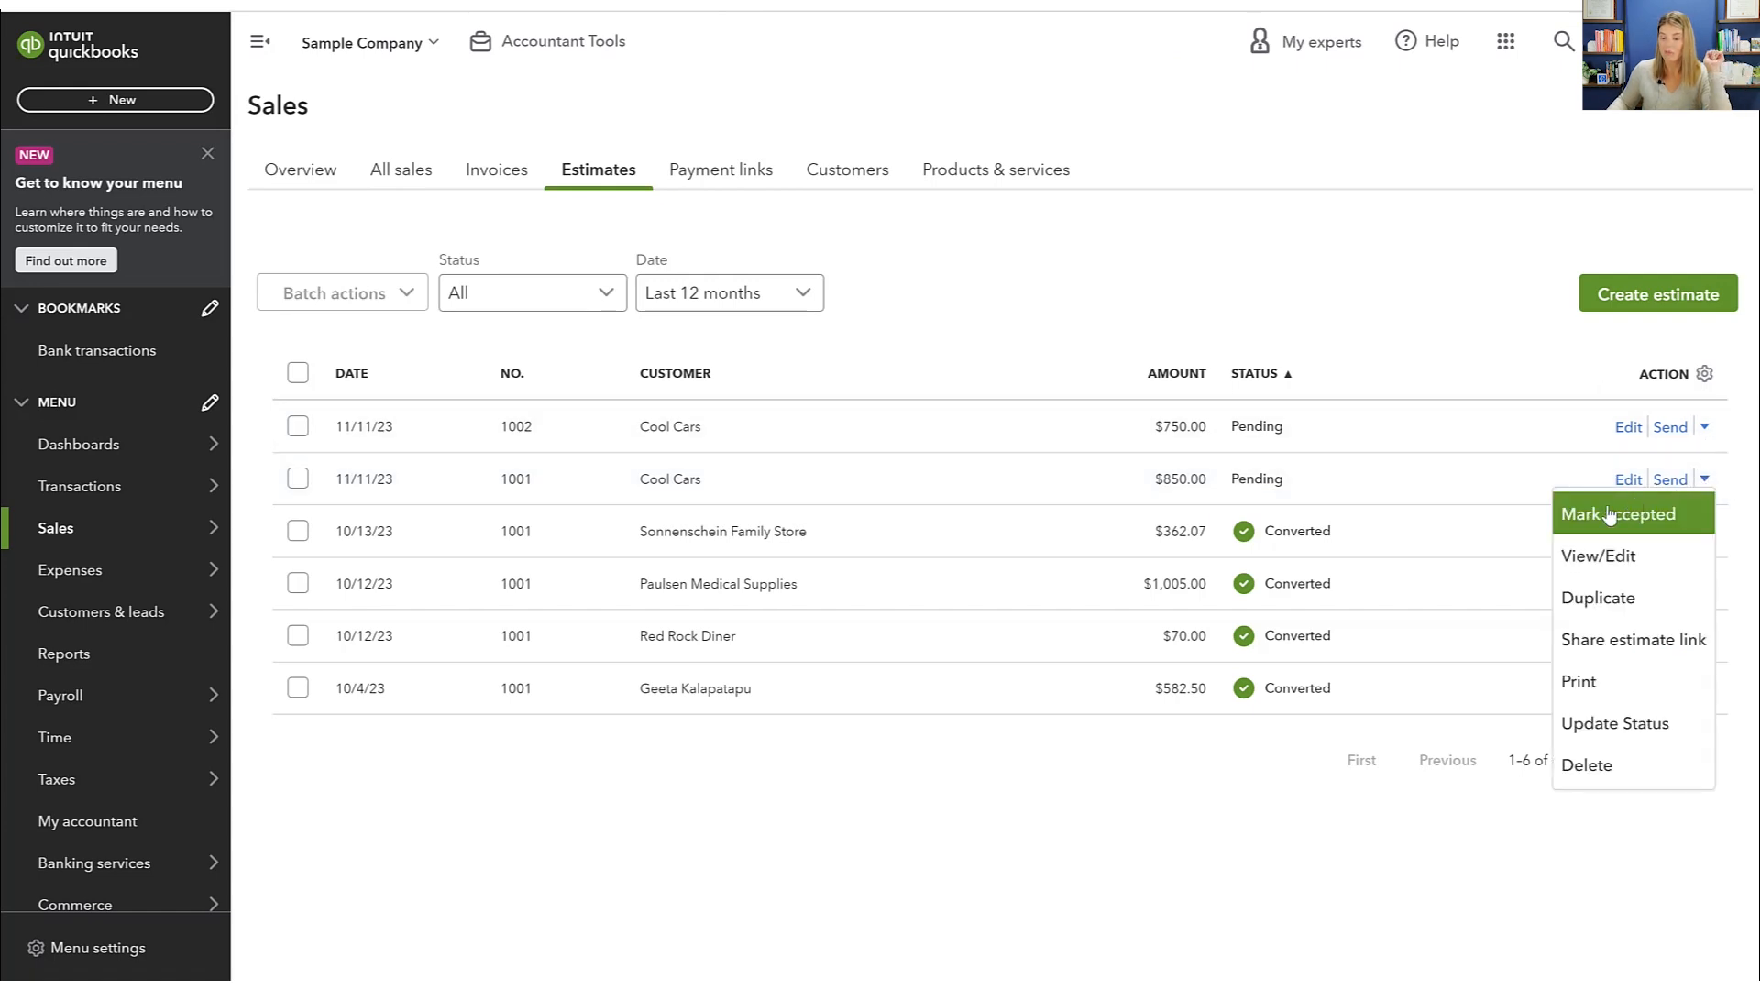
click(1593, 733)
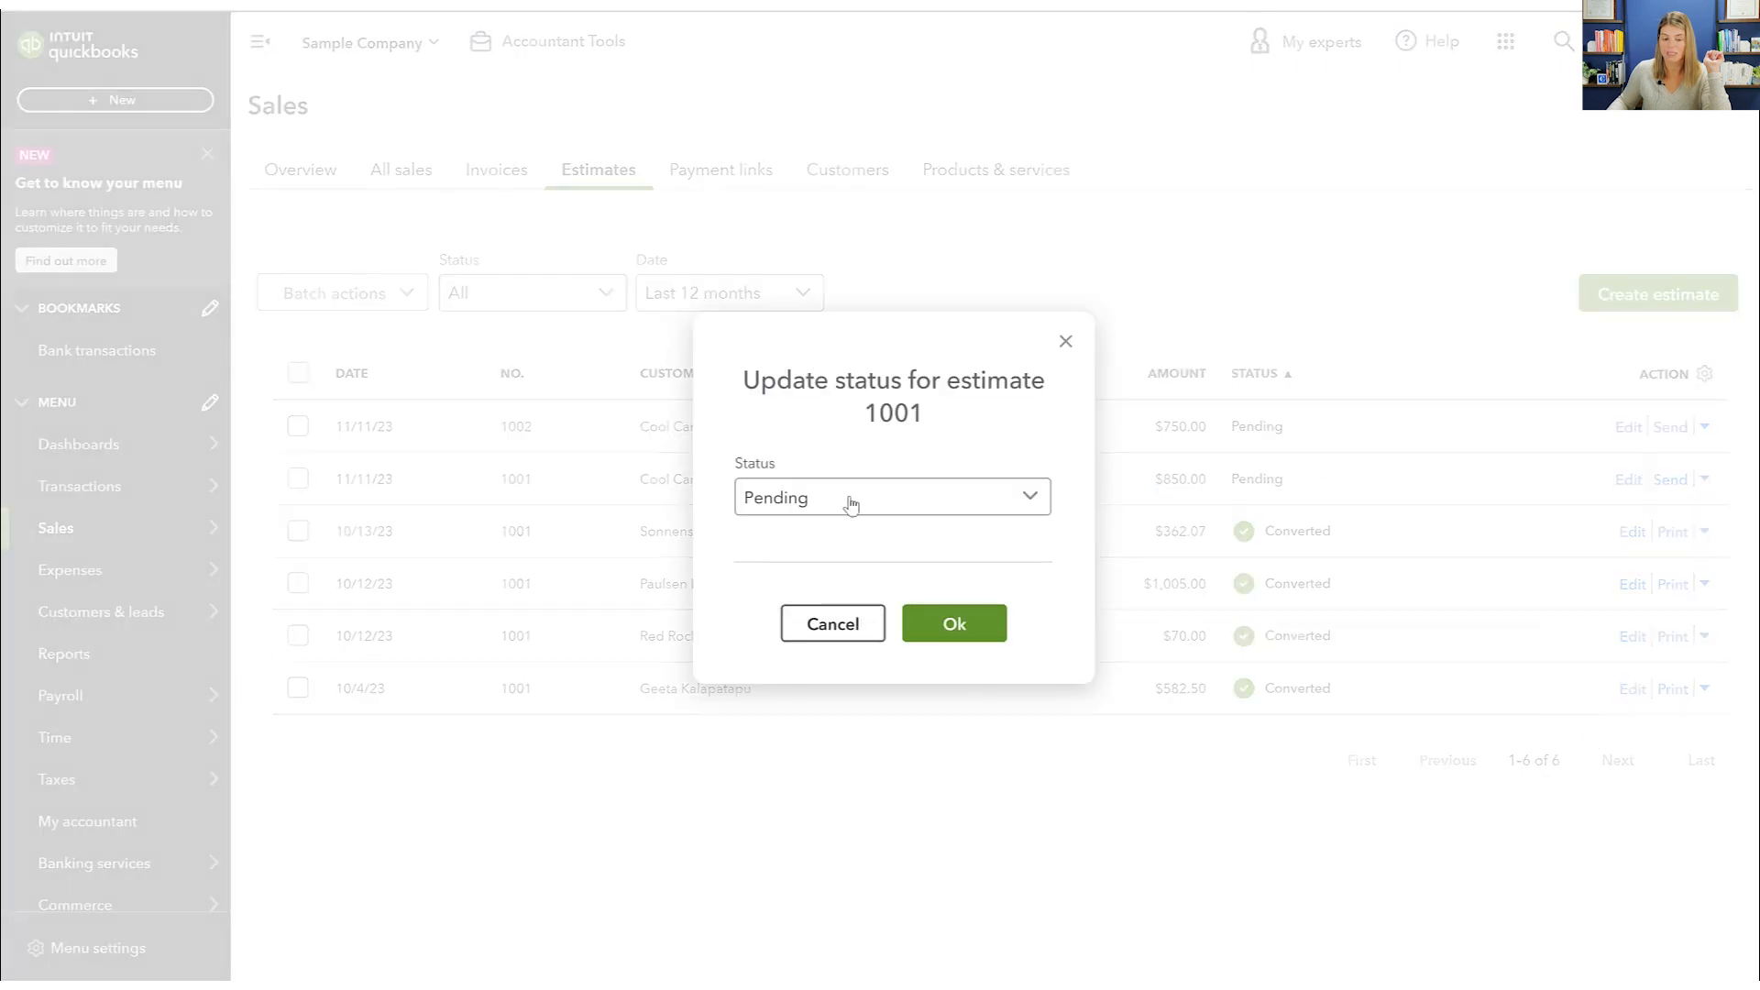
click(837, 499)
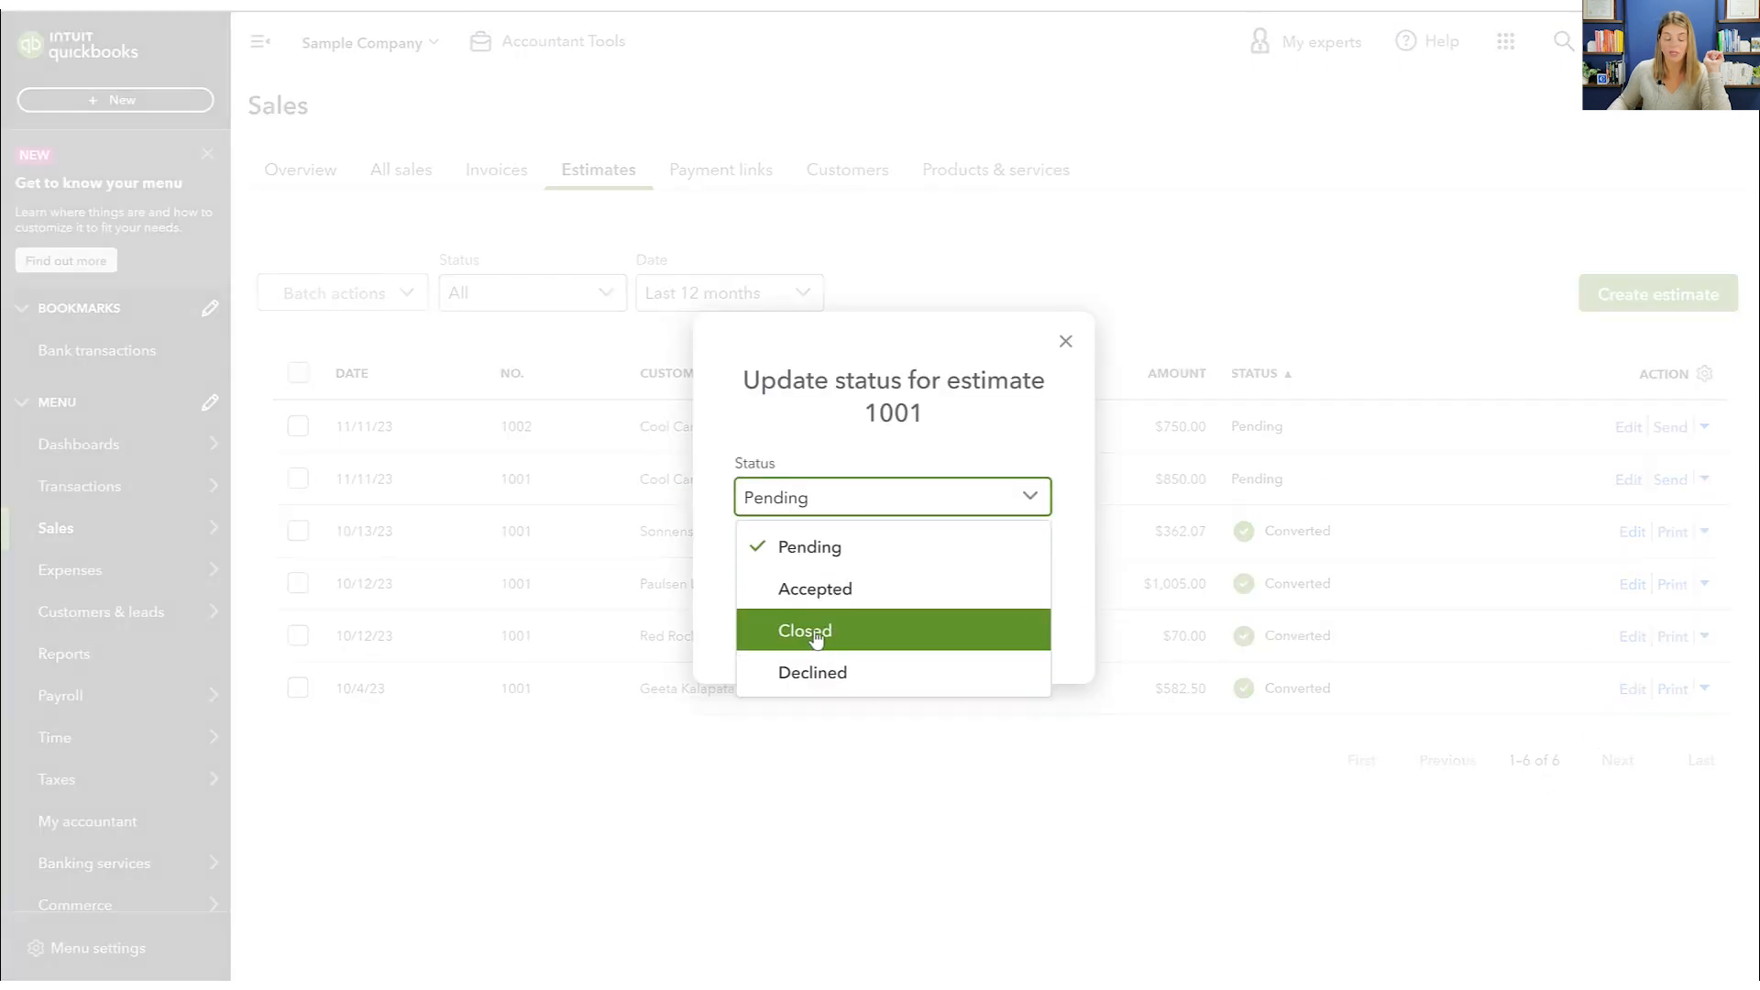
click(820, 671)
click(821, 498)
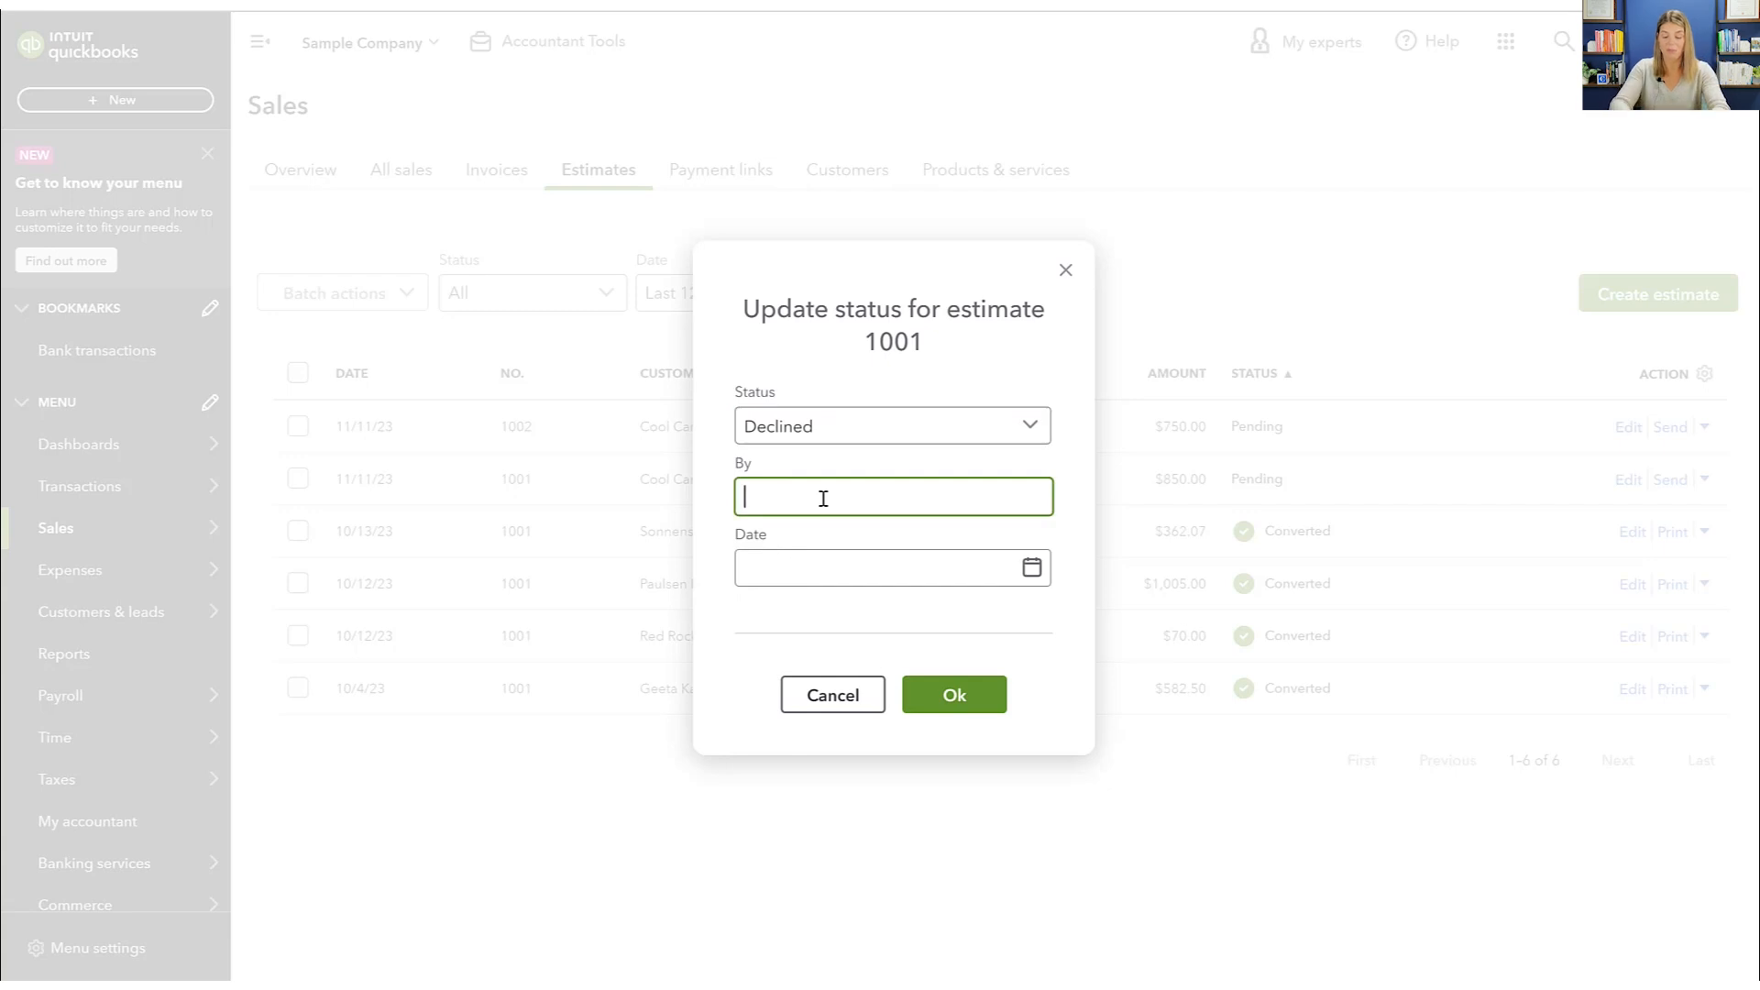
text(Jason Bateman)
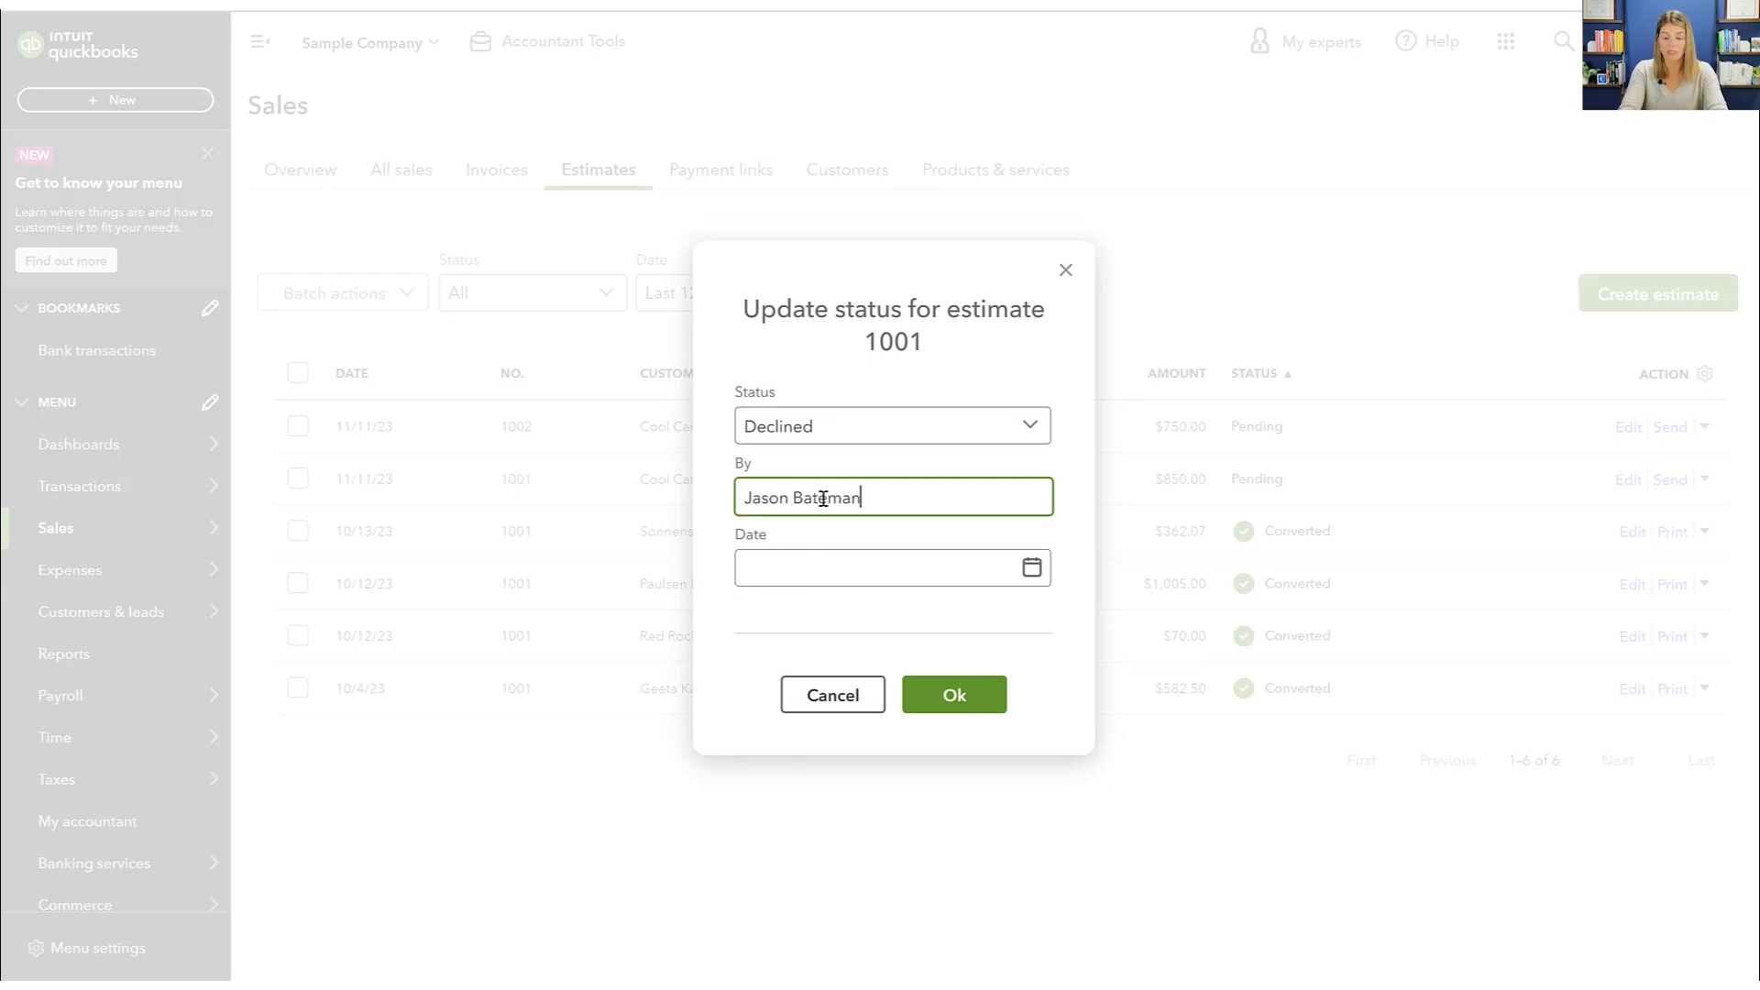
key(Tab)
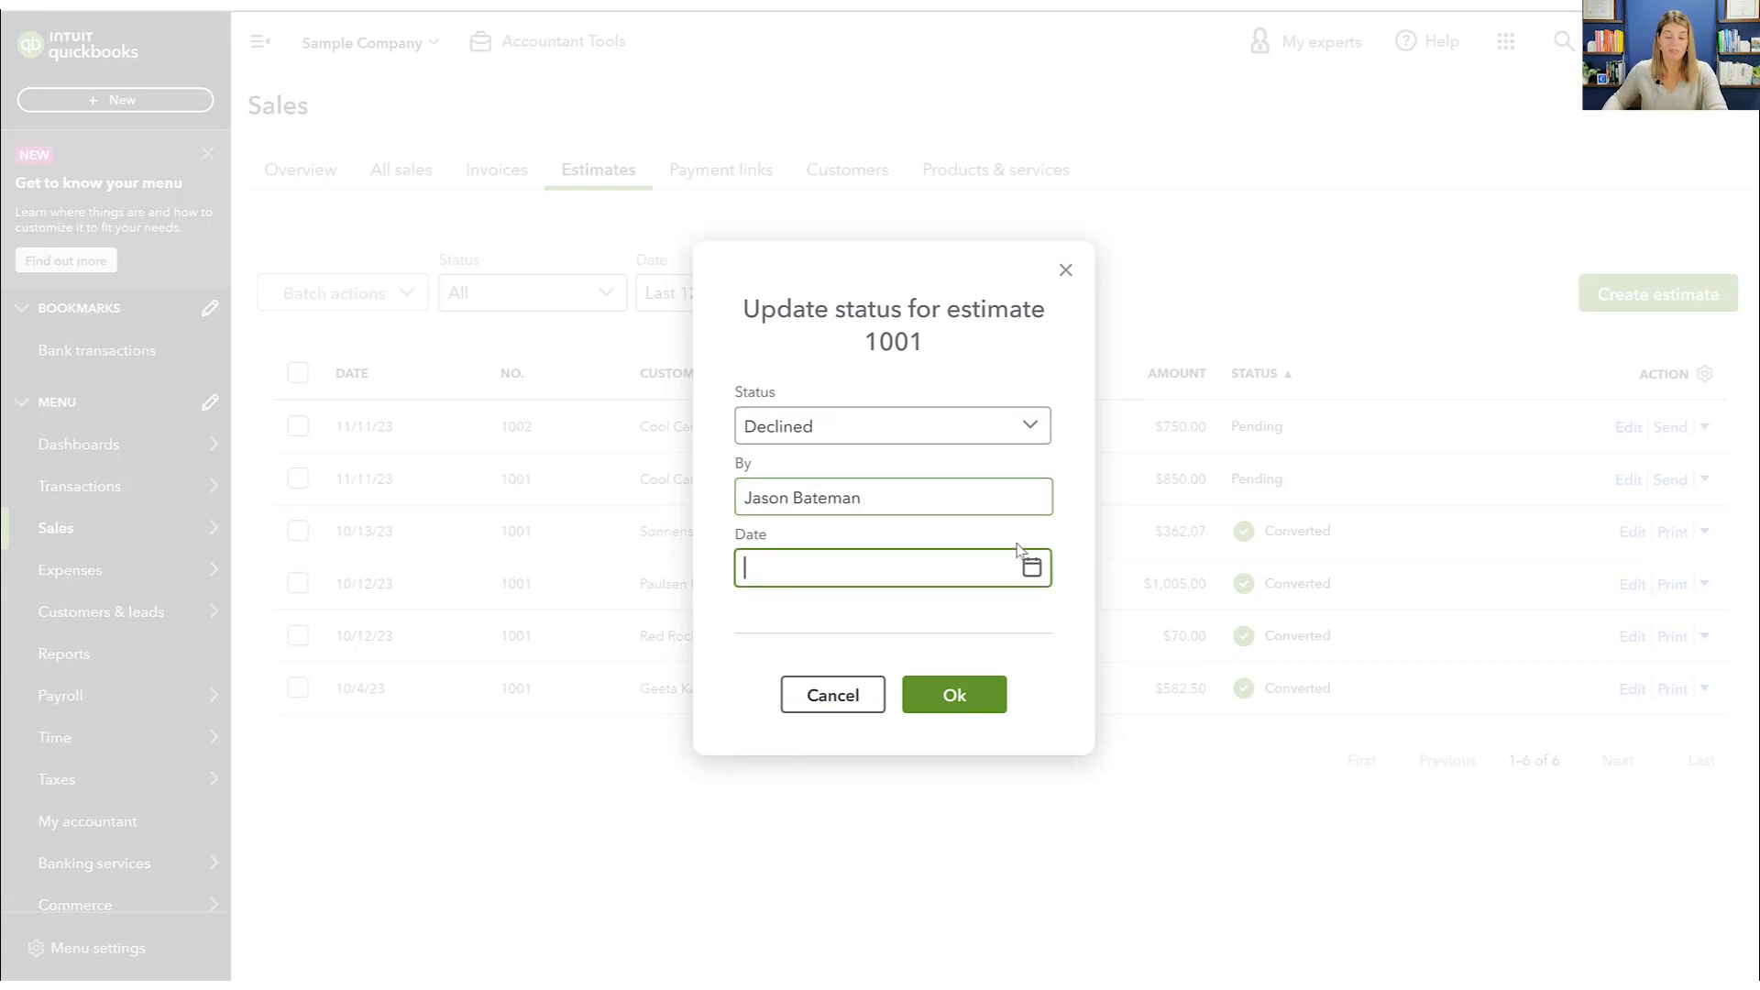
click(1028, 573)
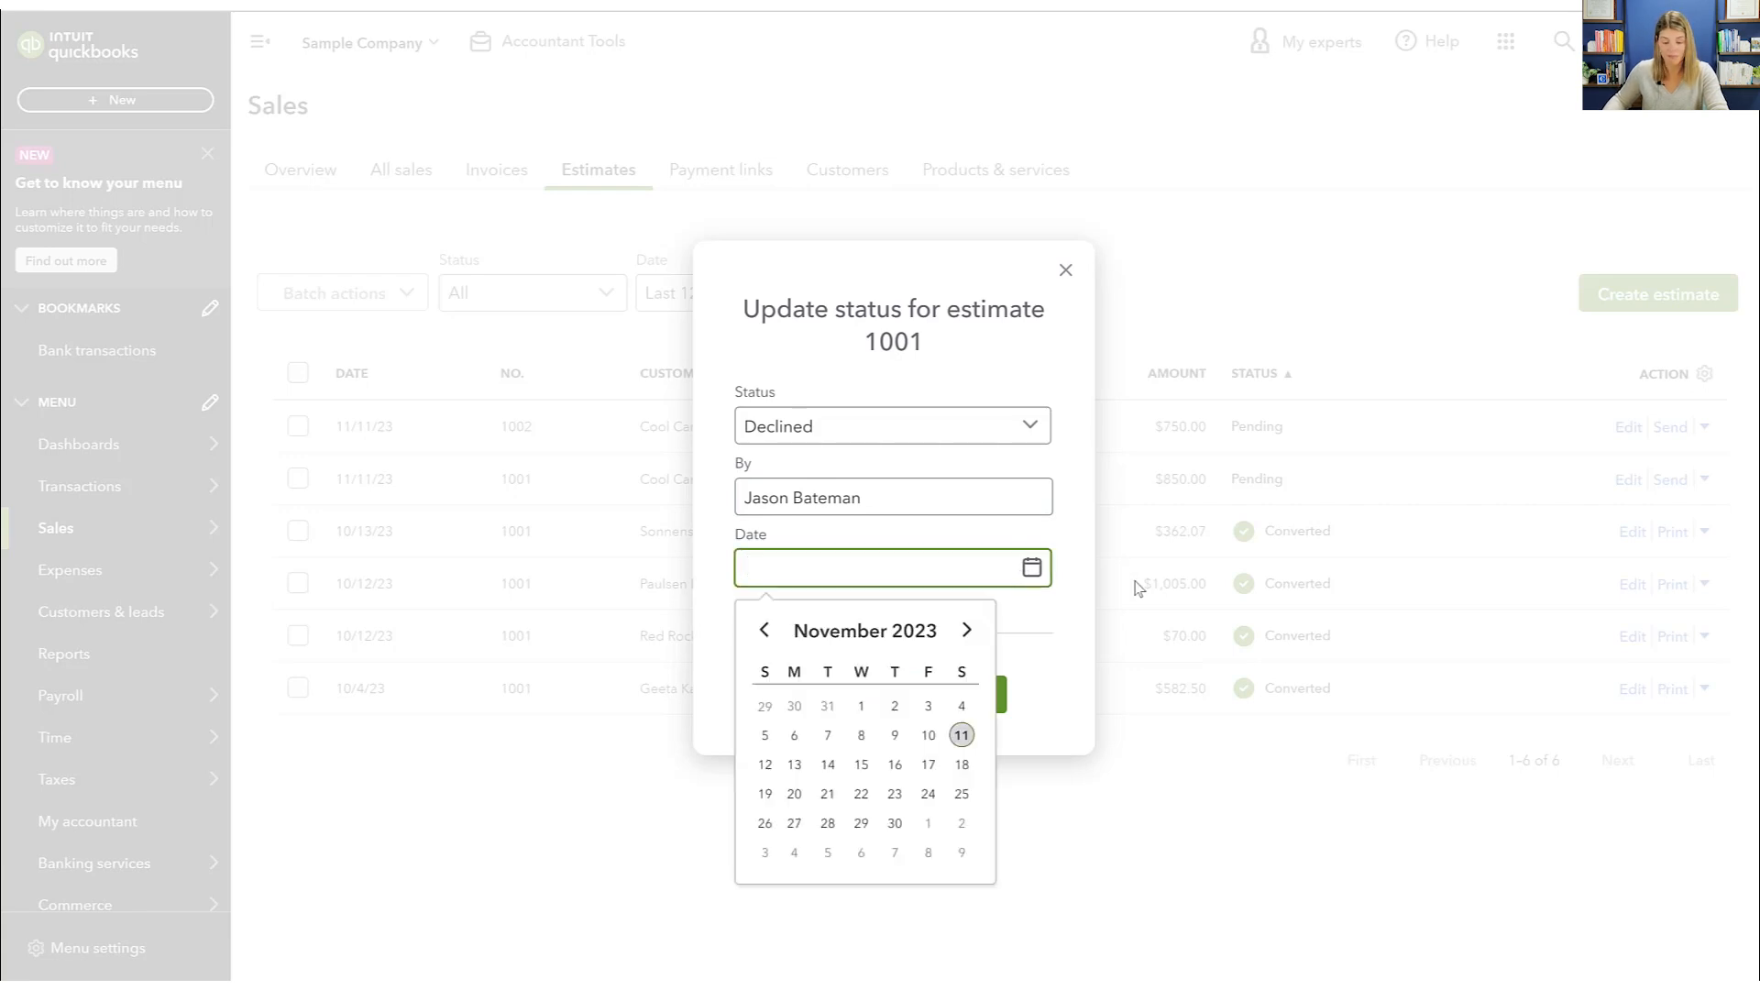
click(962, 738)
click(972, 698)
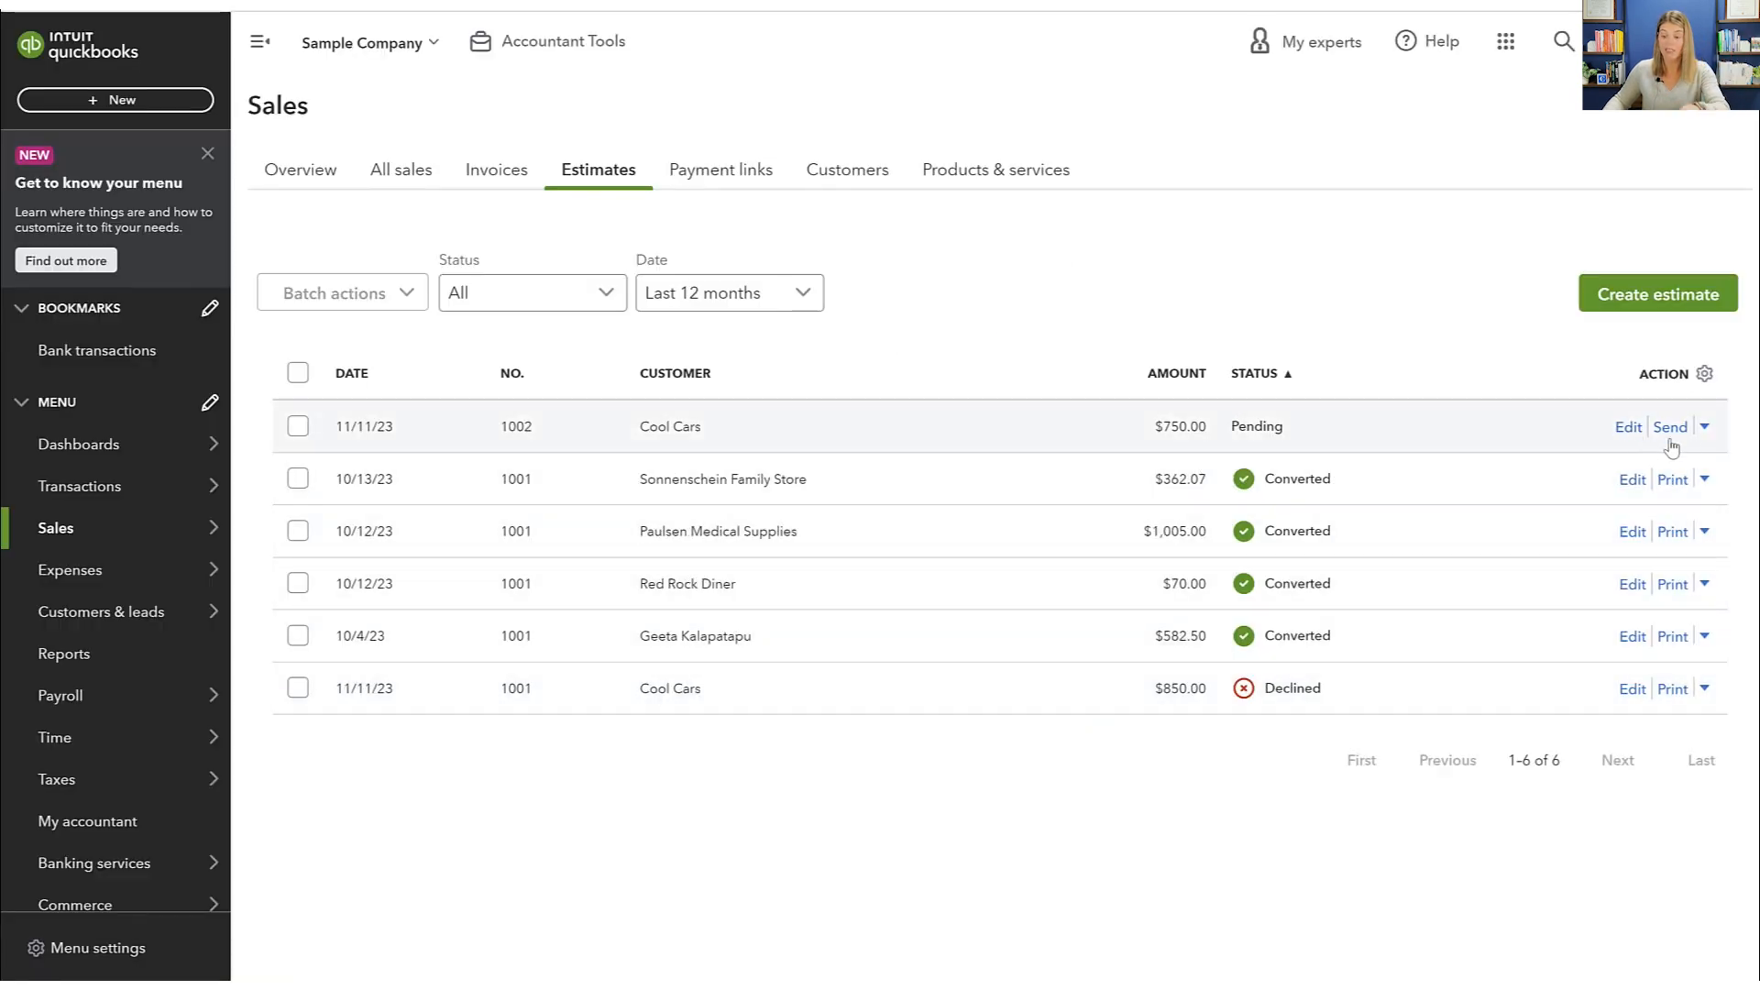
Mark Cool Cars estimate 1002 as Accepted, entering the approver's full name and the date 2023-11-11
click(1705, 428)
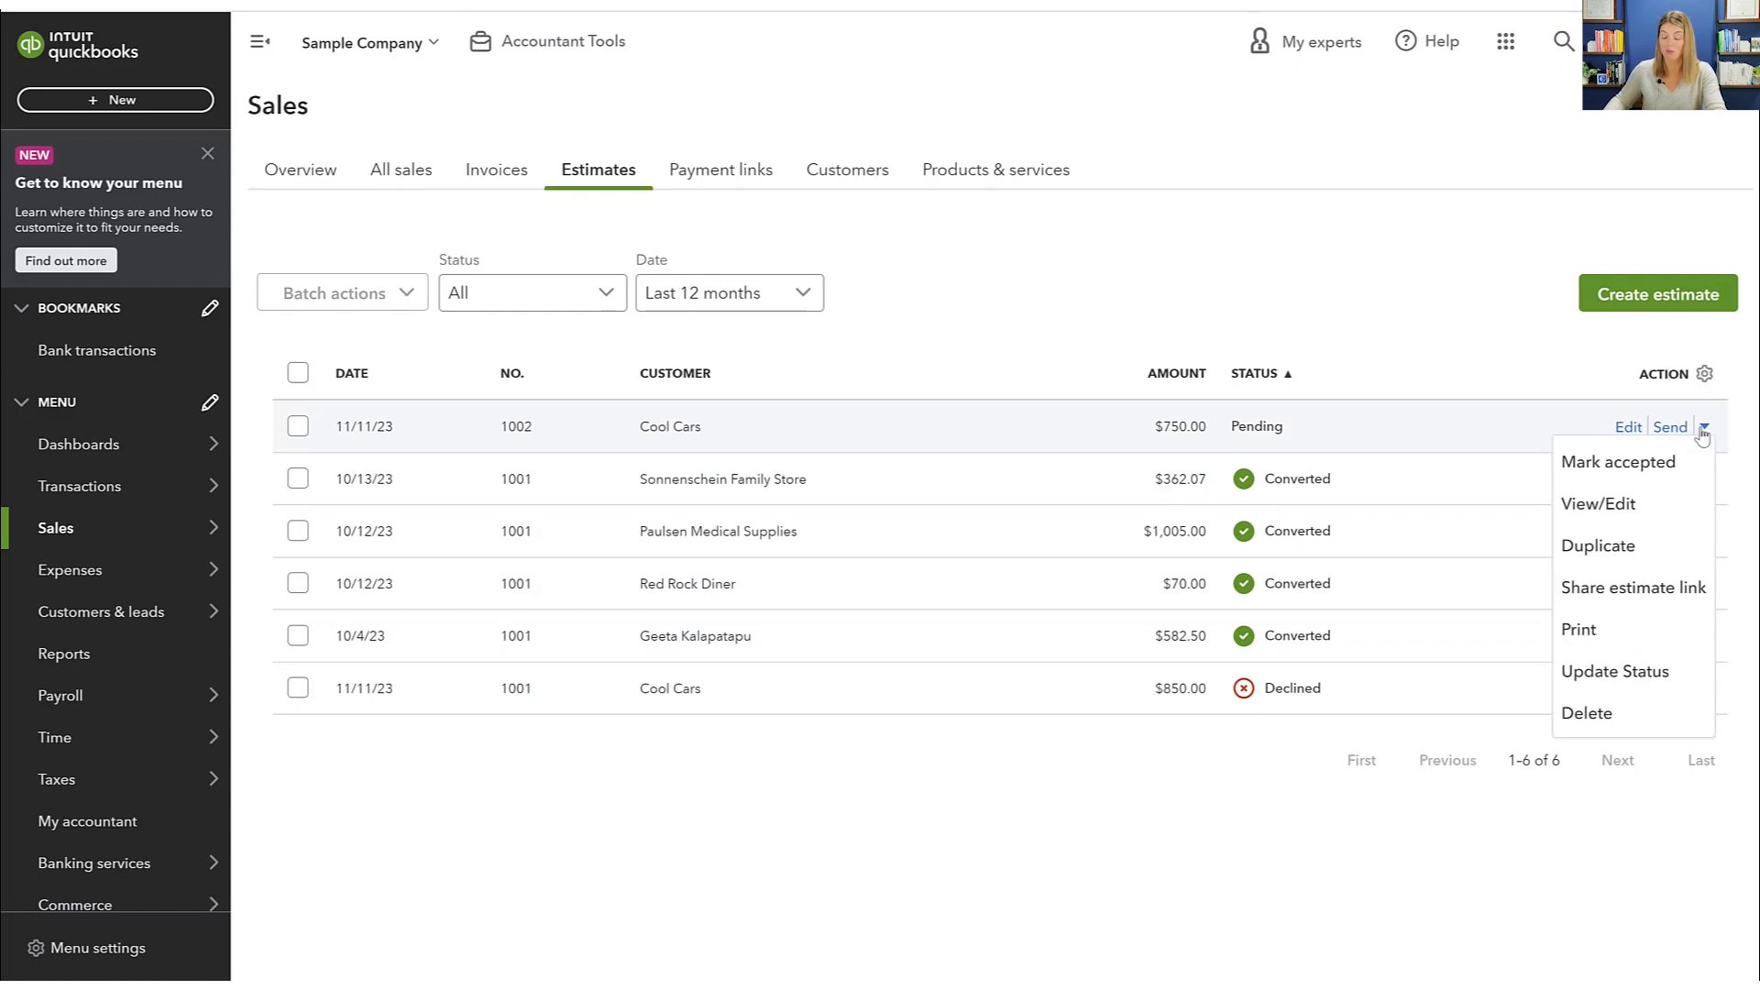
click(1692, 460)
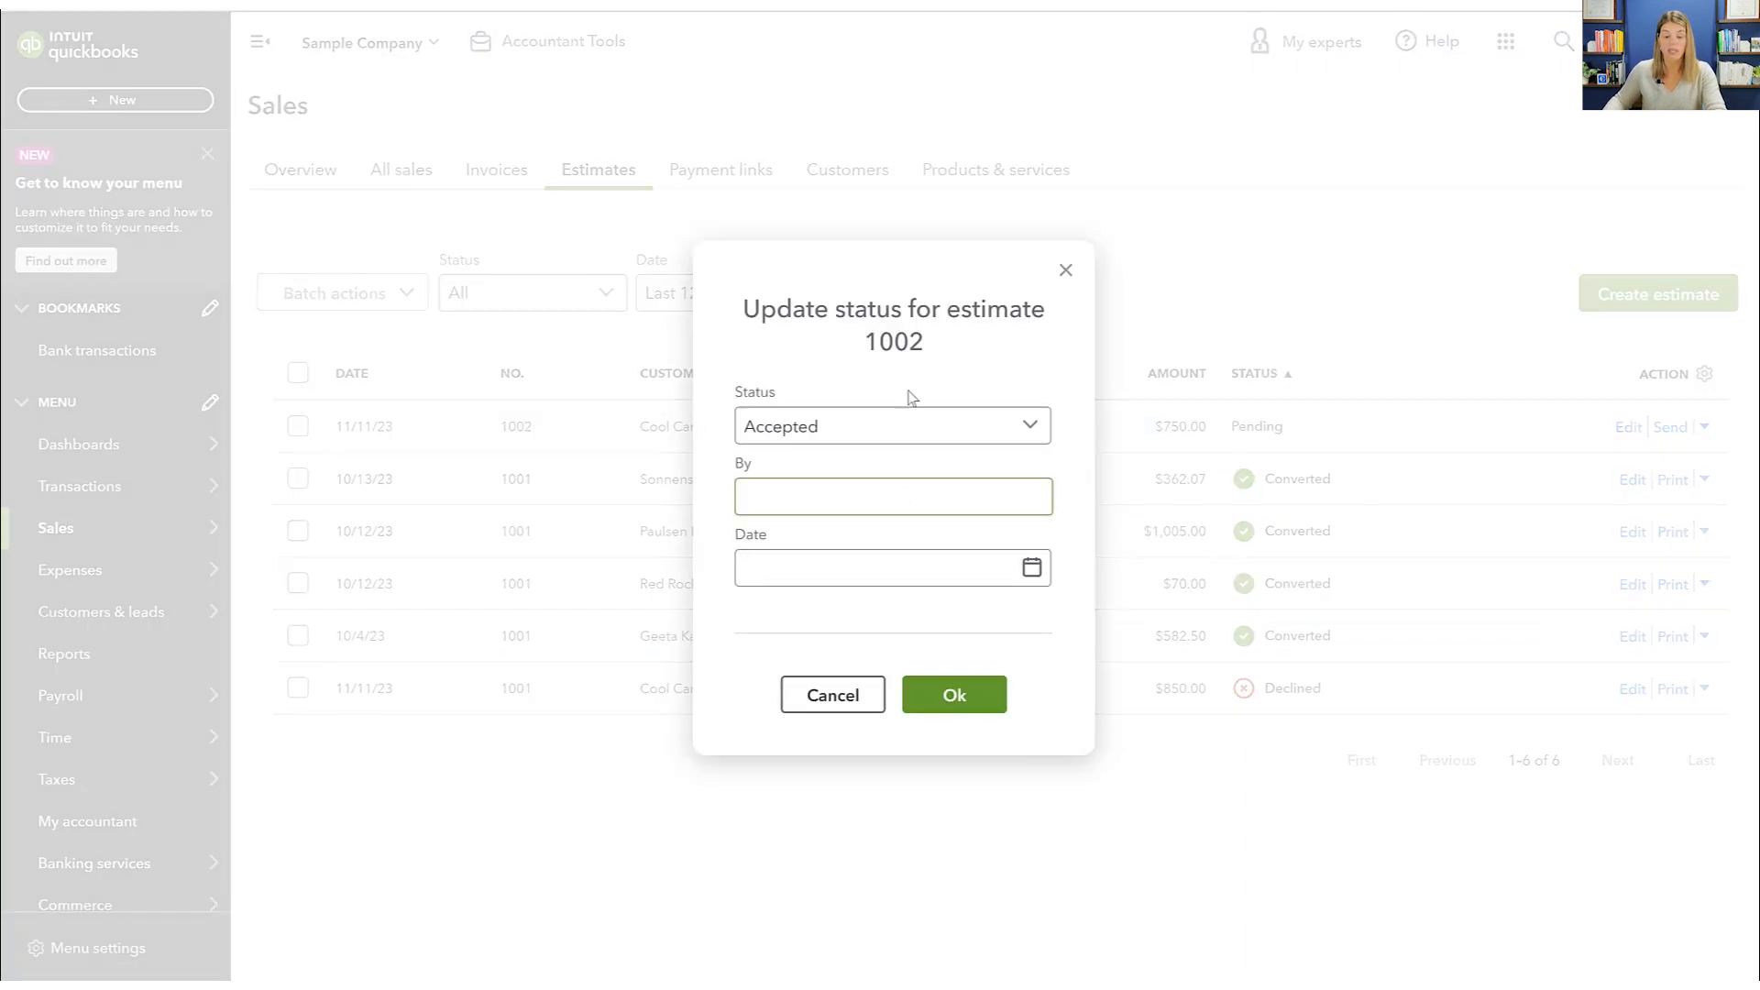
click(802, 495)
text(Jason Bateman)
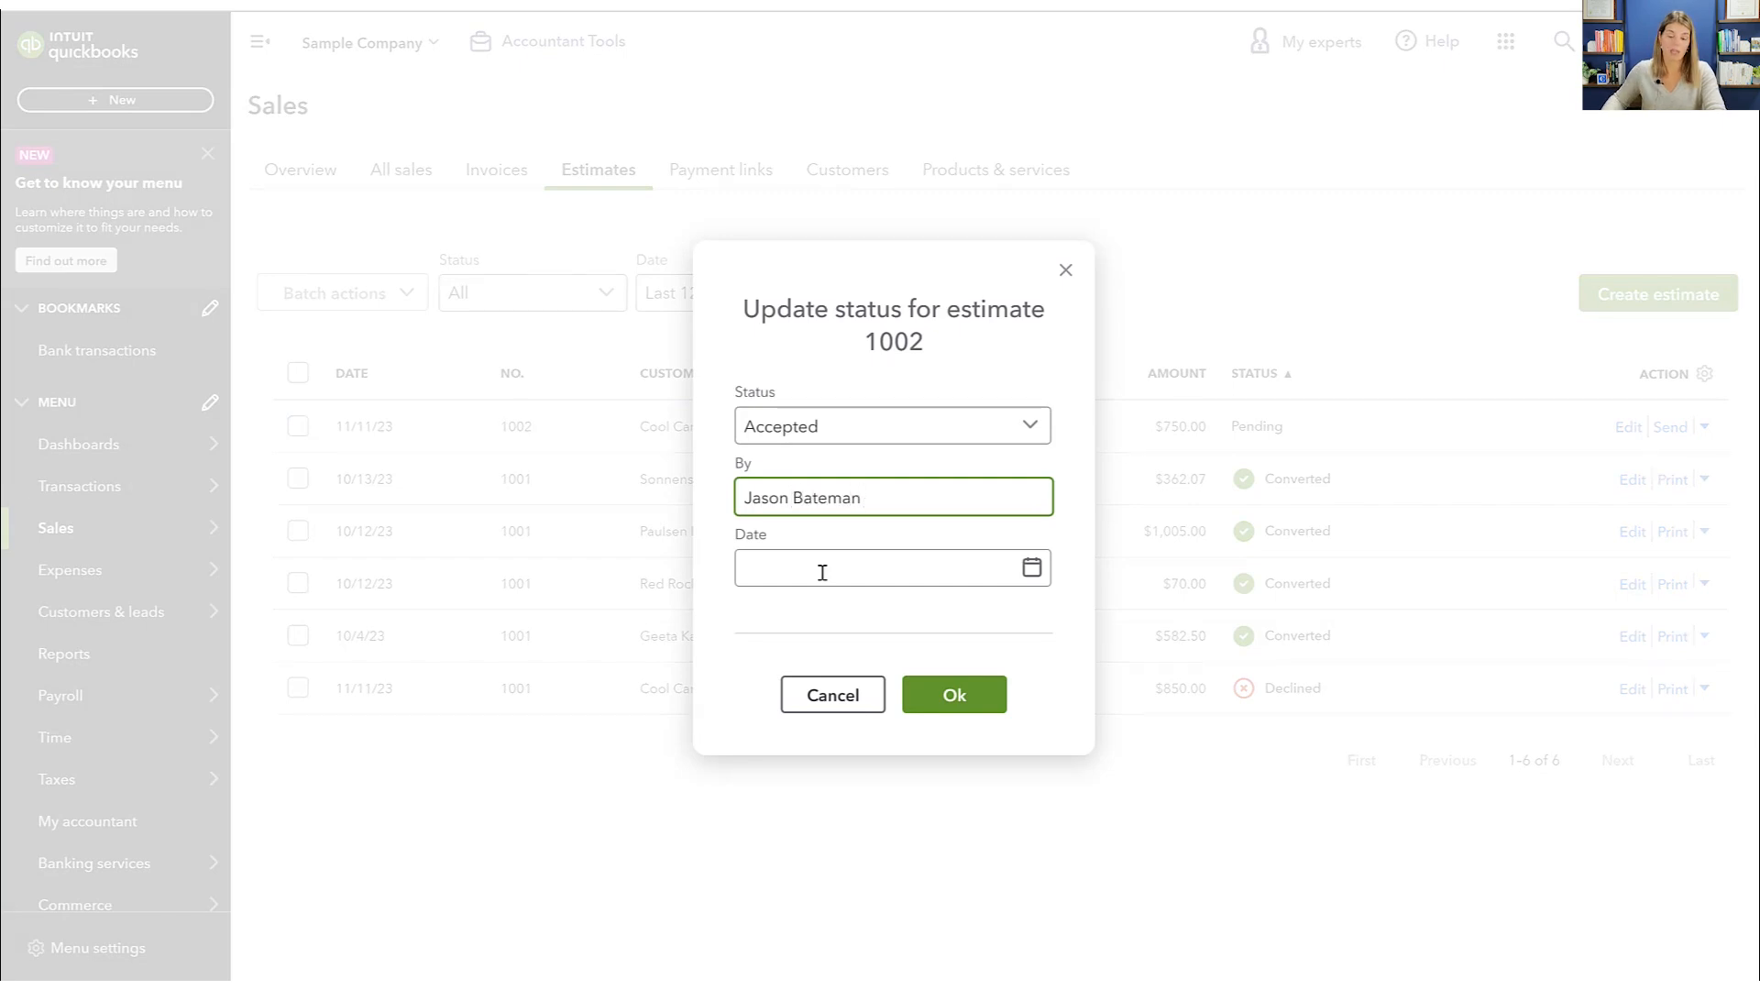
click(810, 562)
click(1032, 567)
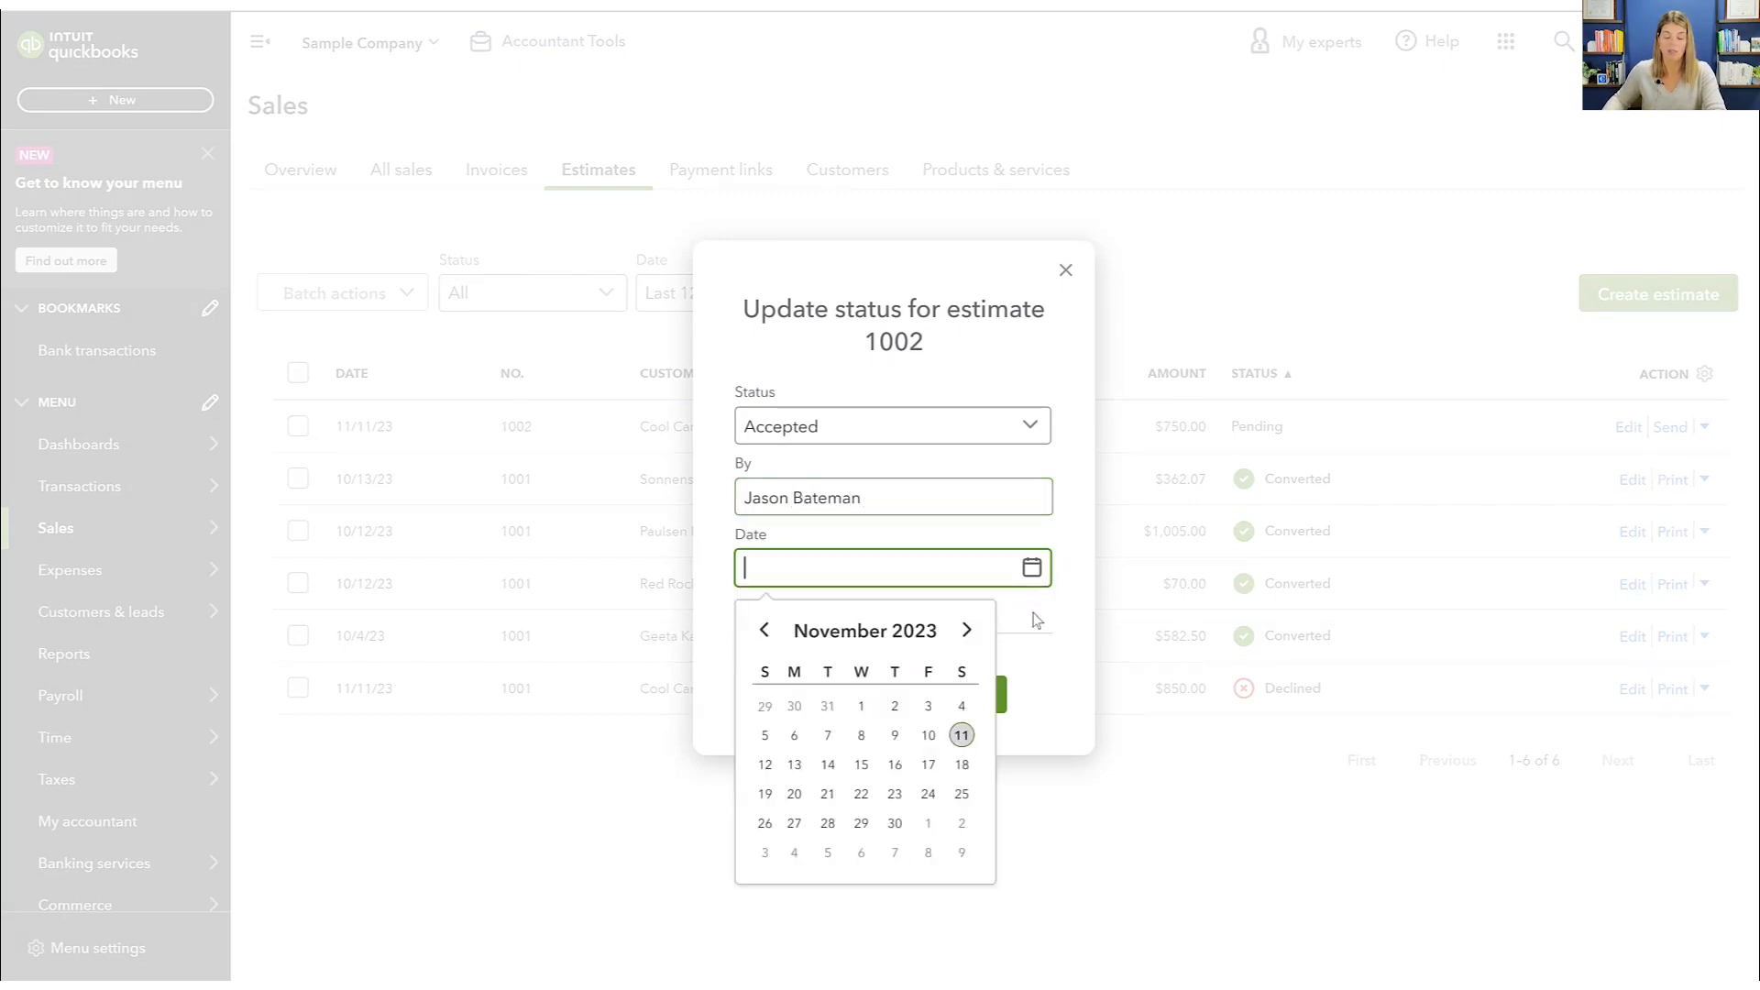
click(962, 734)
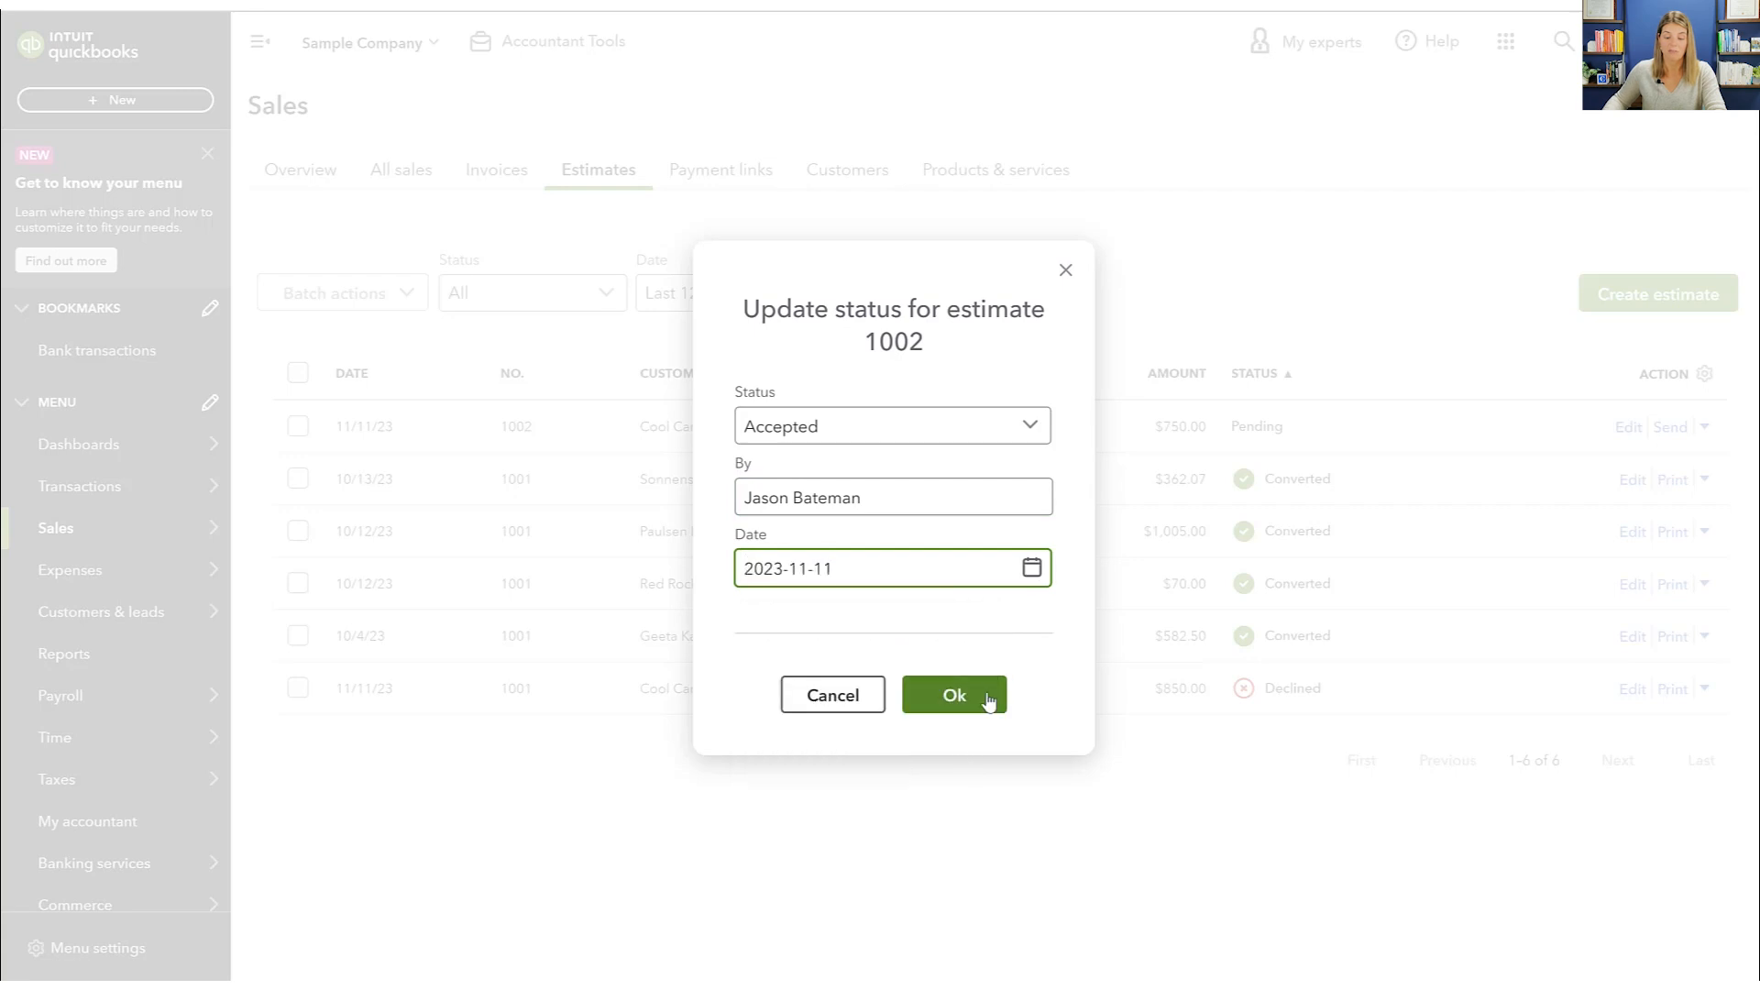
click(954, 695)
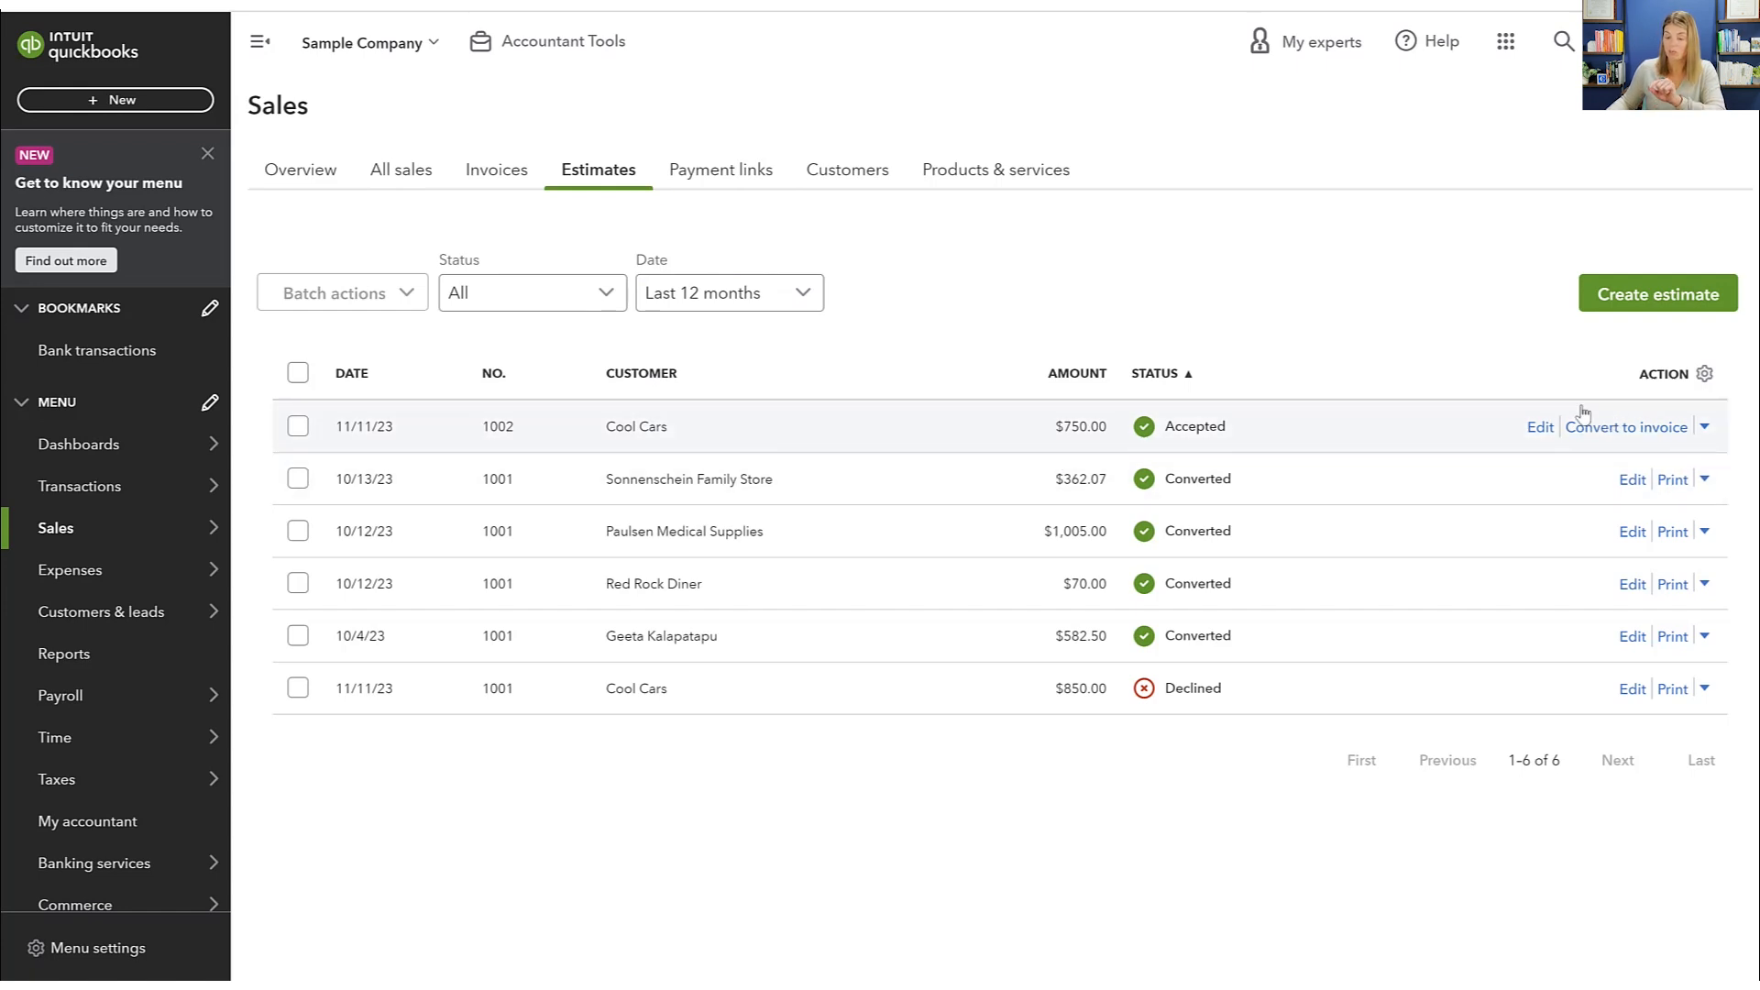
Convert the accepted Cool Cars estimate to an invoice to review it, then leave without saving
click(1630, 437)
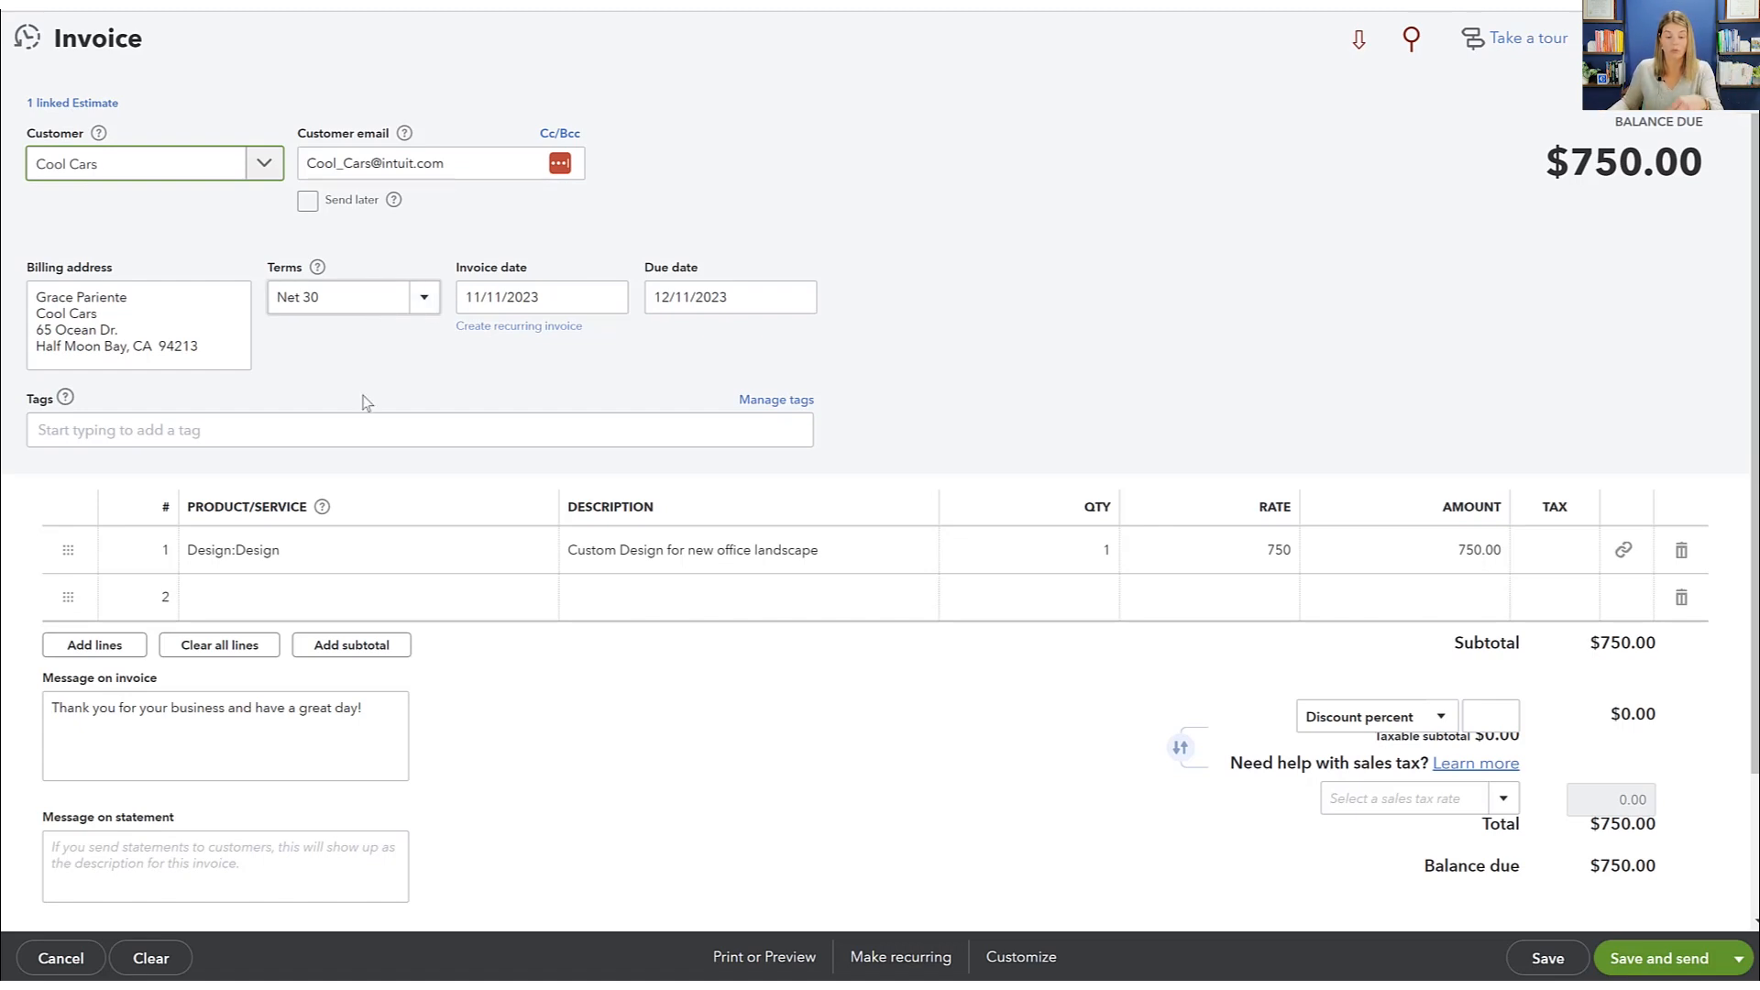
click(272, 610)
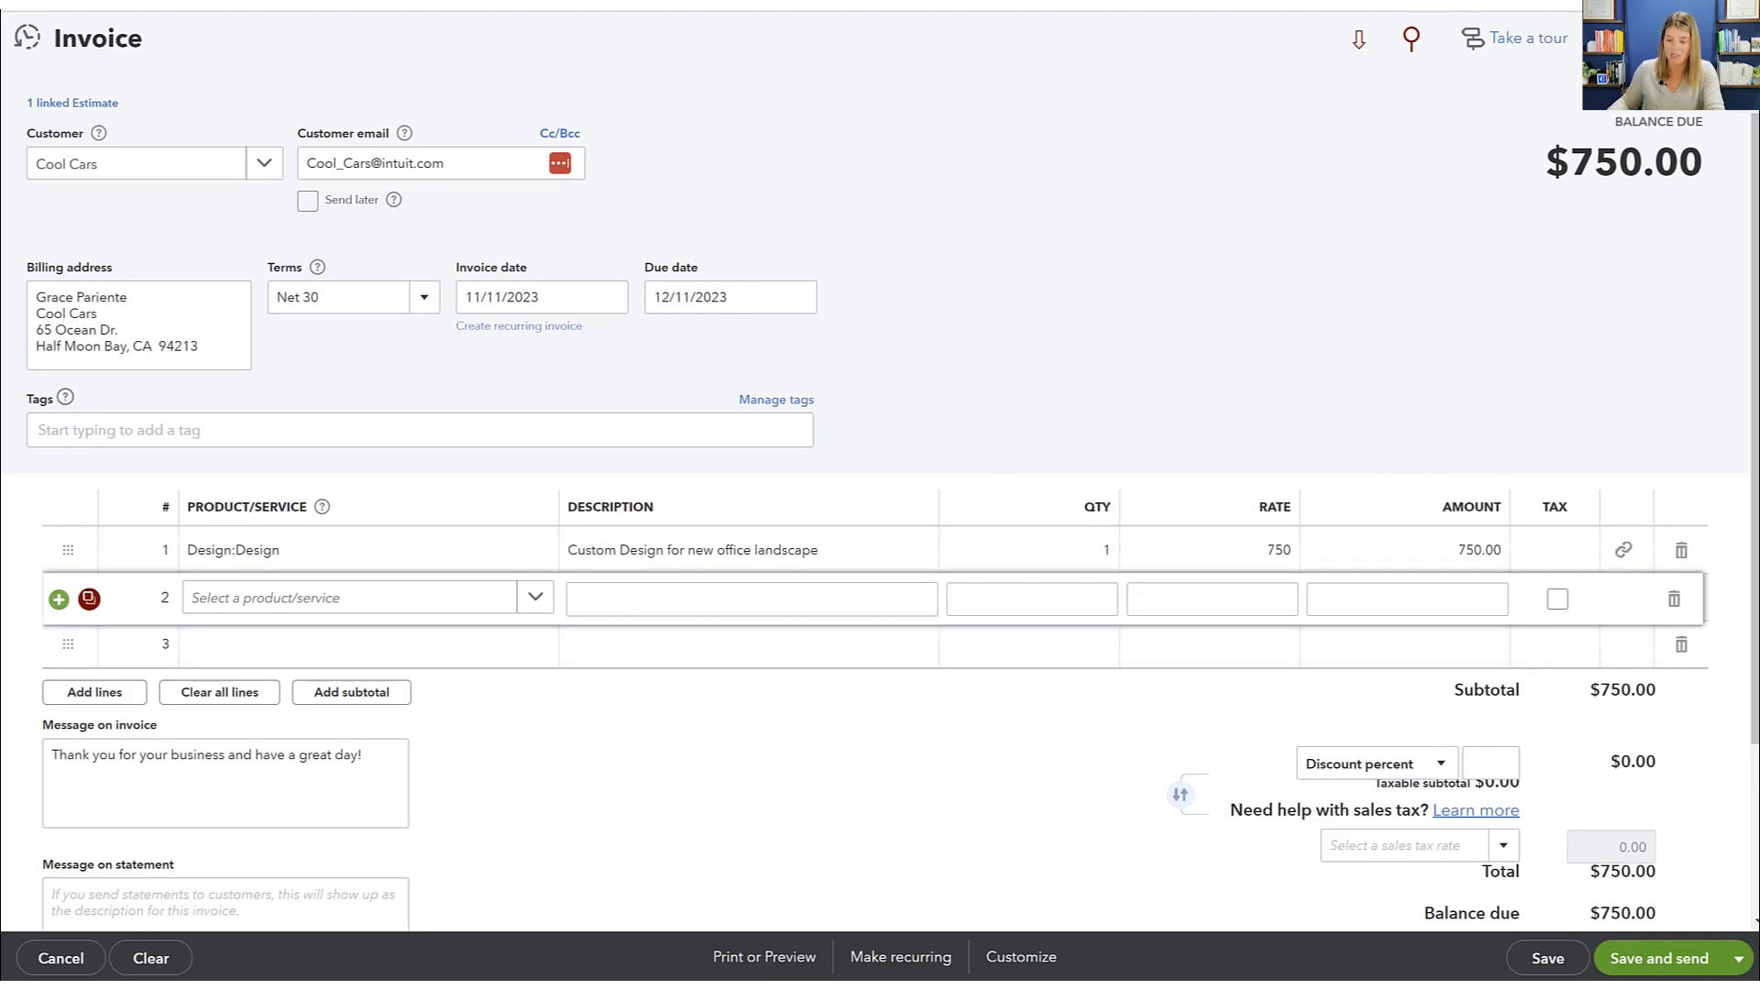
click(1725, 39)
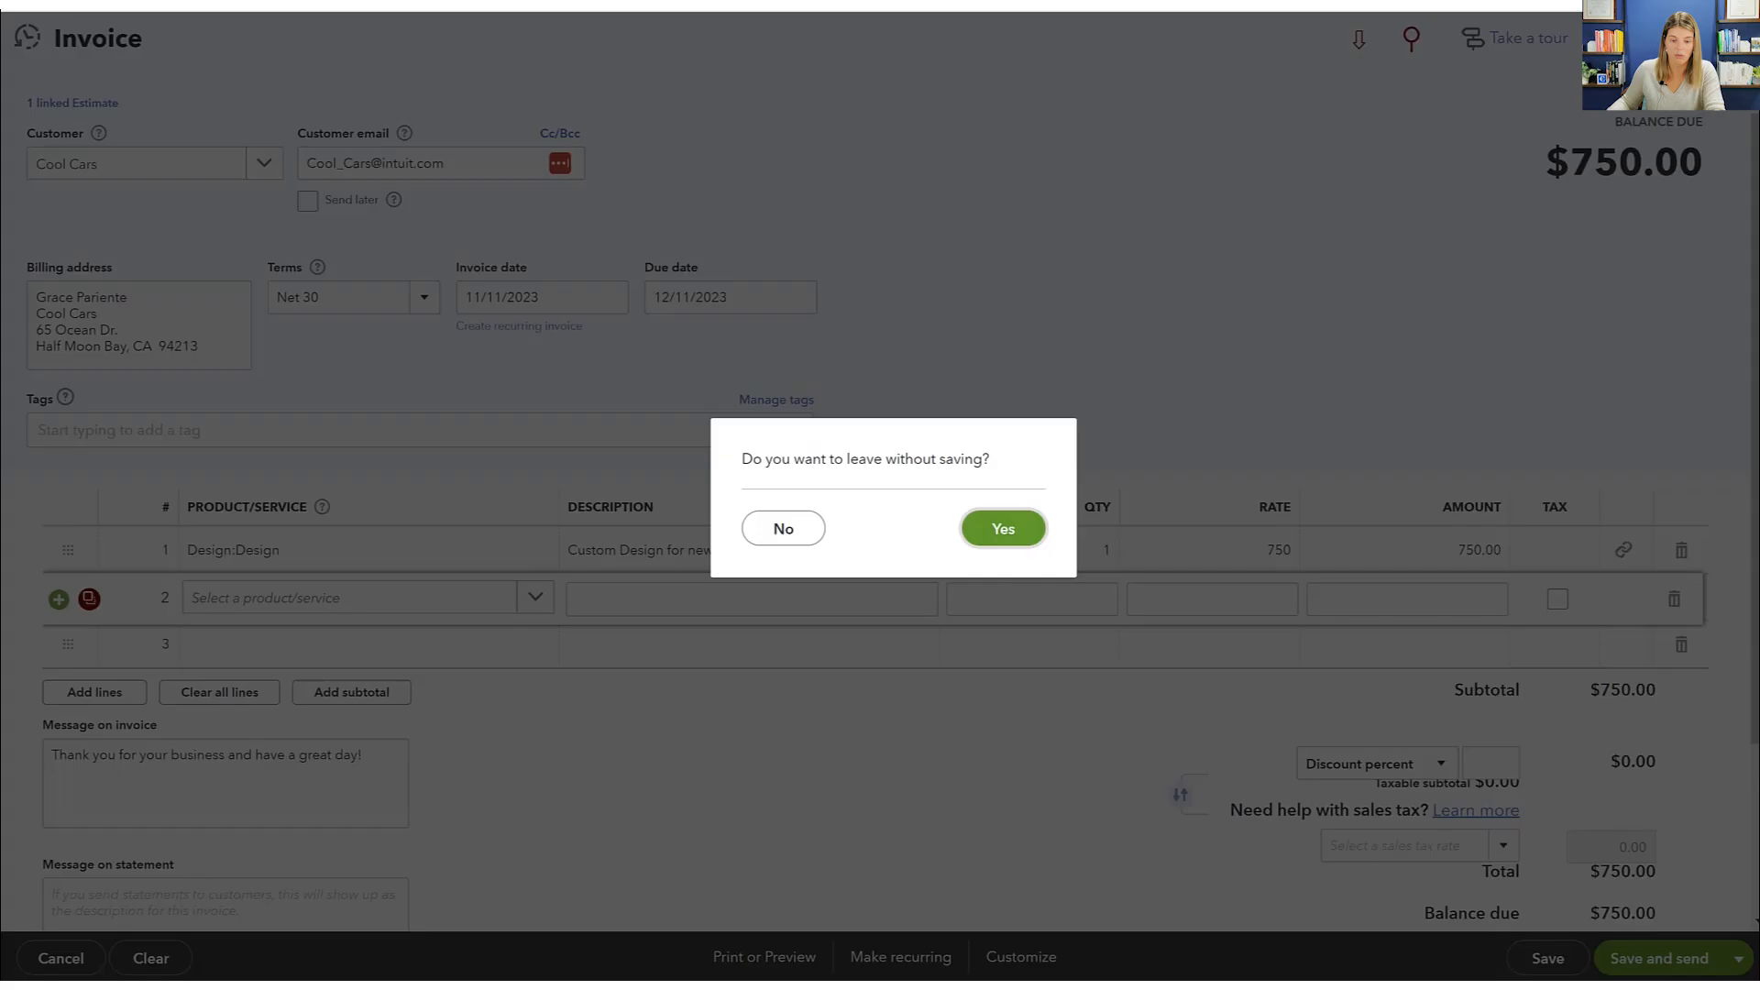
click(1020, 537)
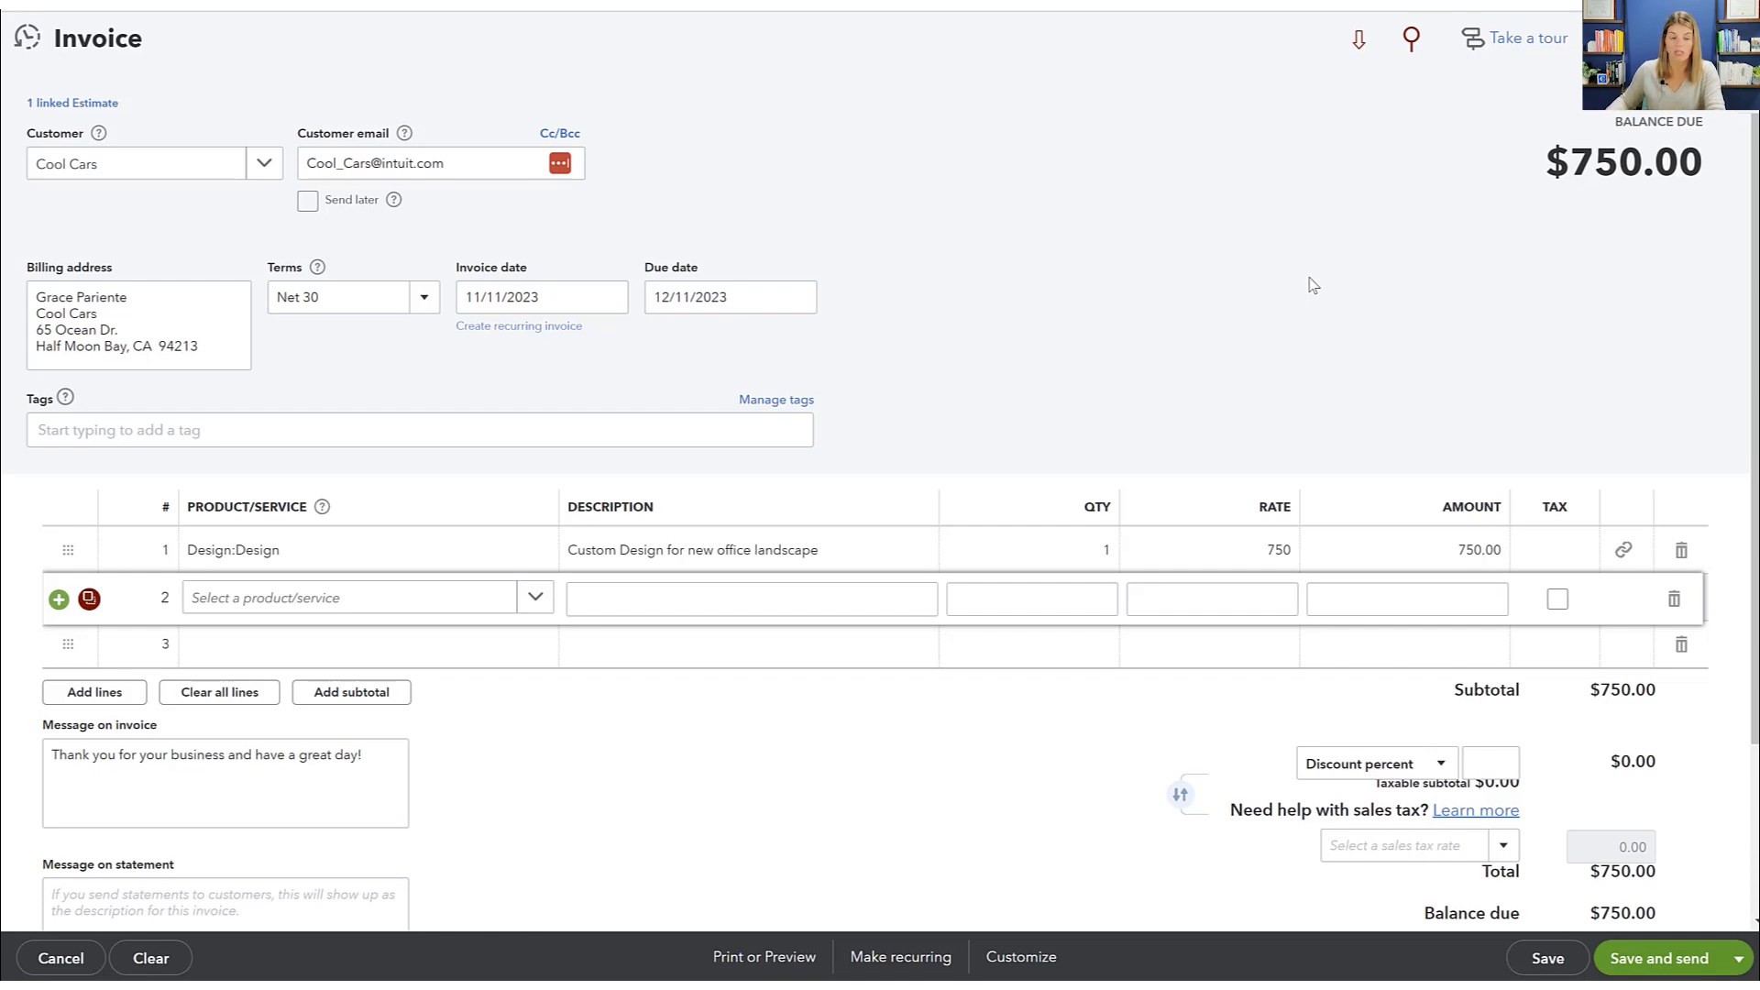
click(1727, 39)
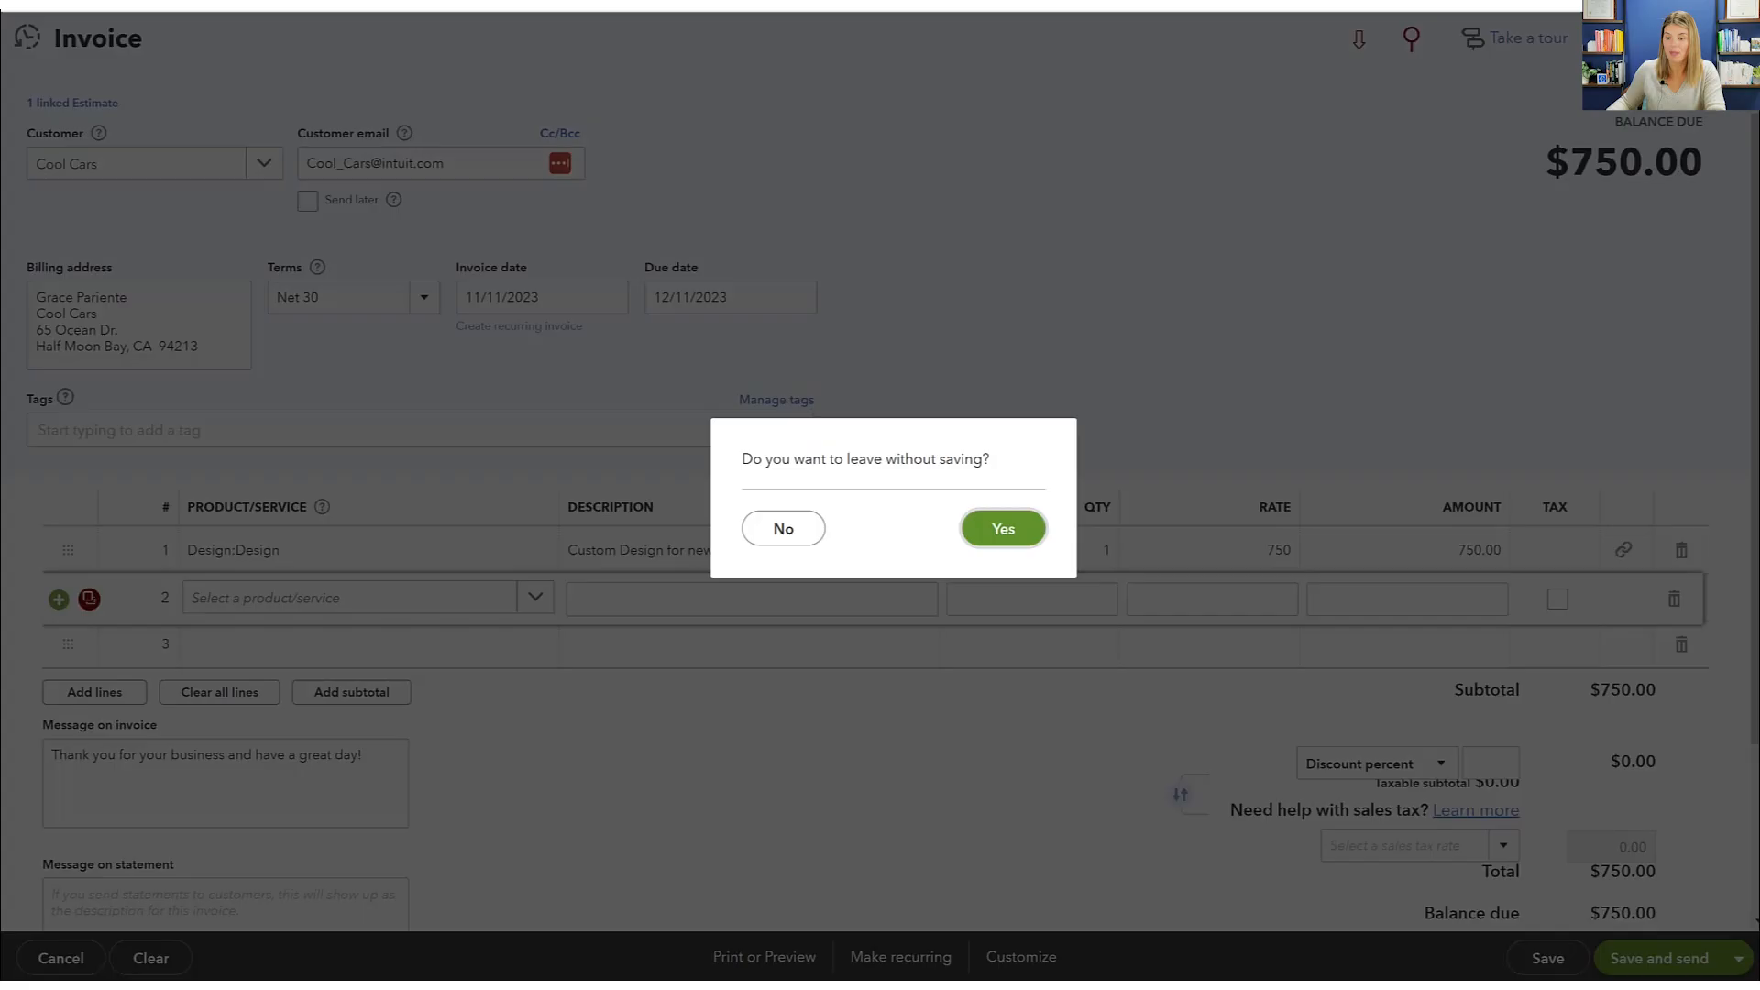
click(1015, 539)
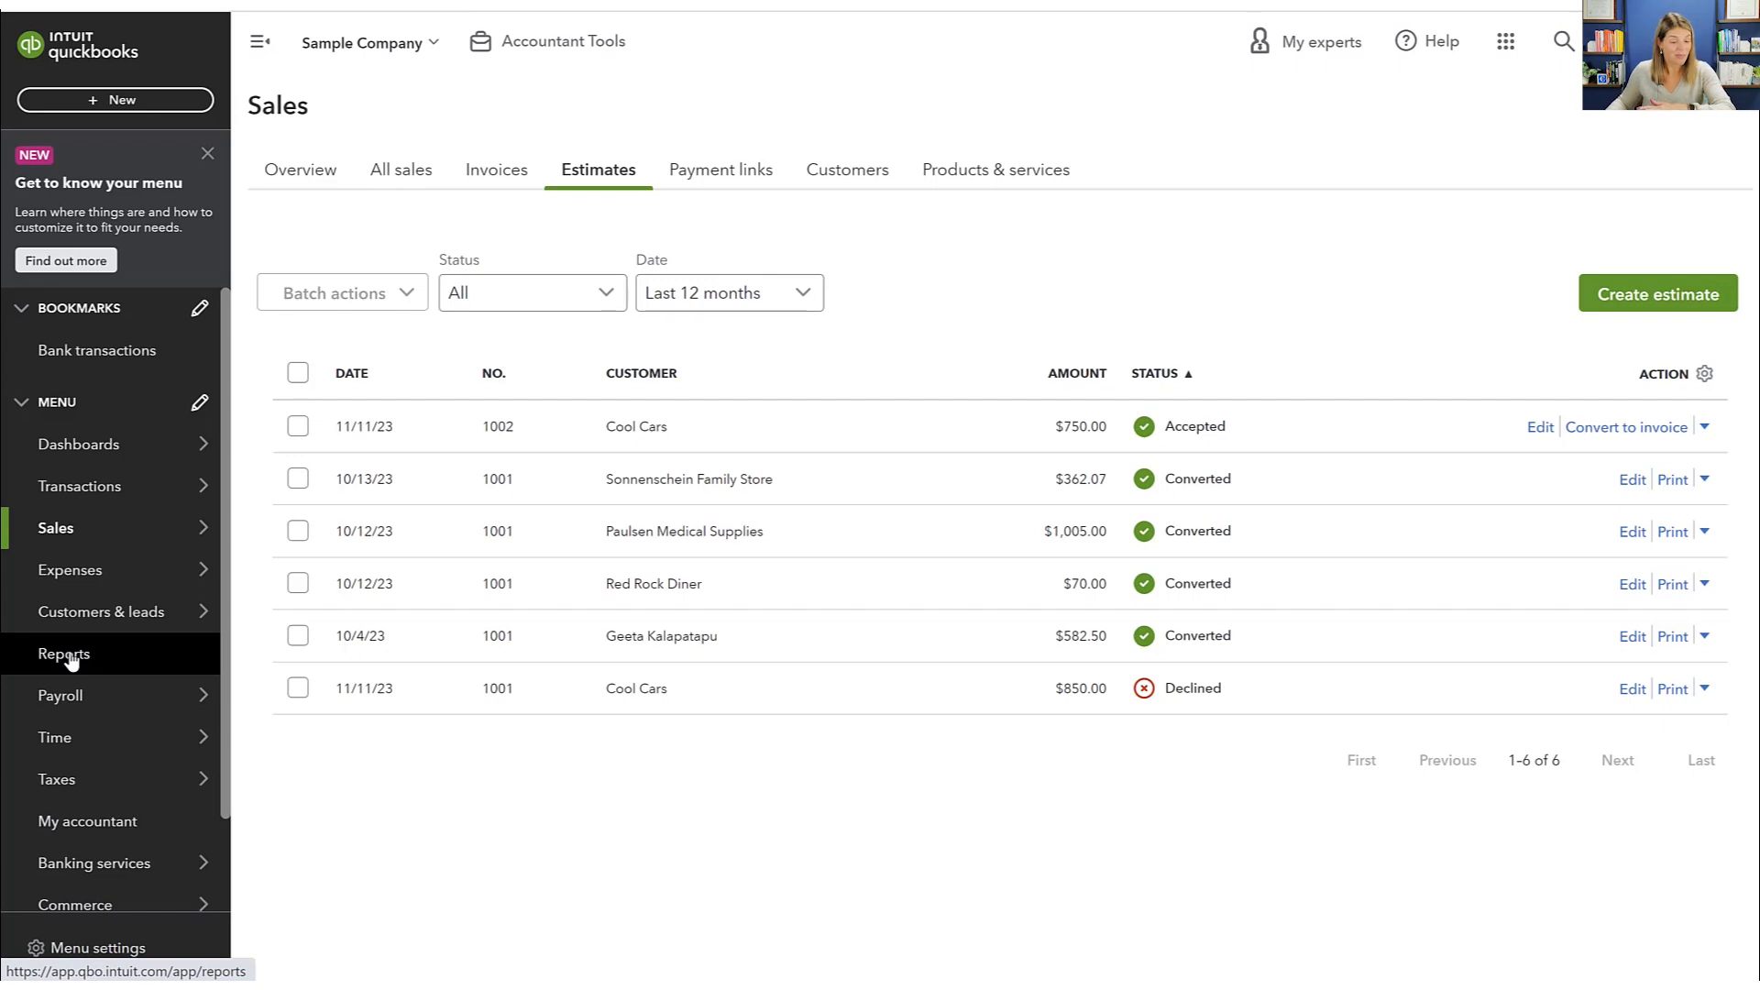
Find the Estimates by Customer report among the standard reports by searching for "estim" and open it
click(69, 657)
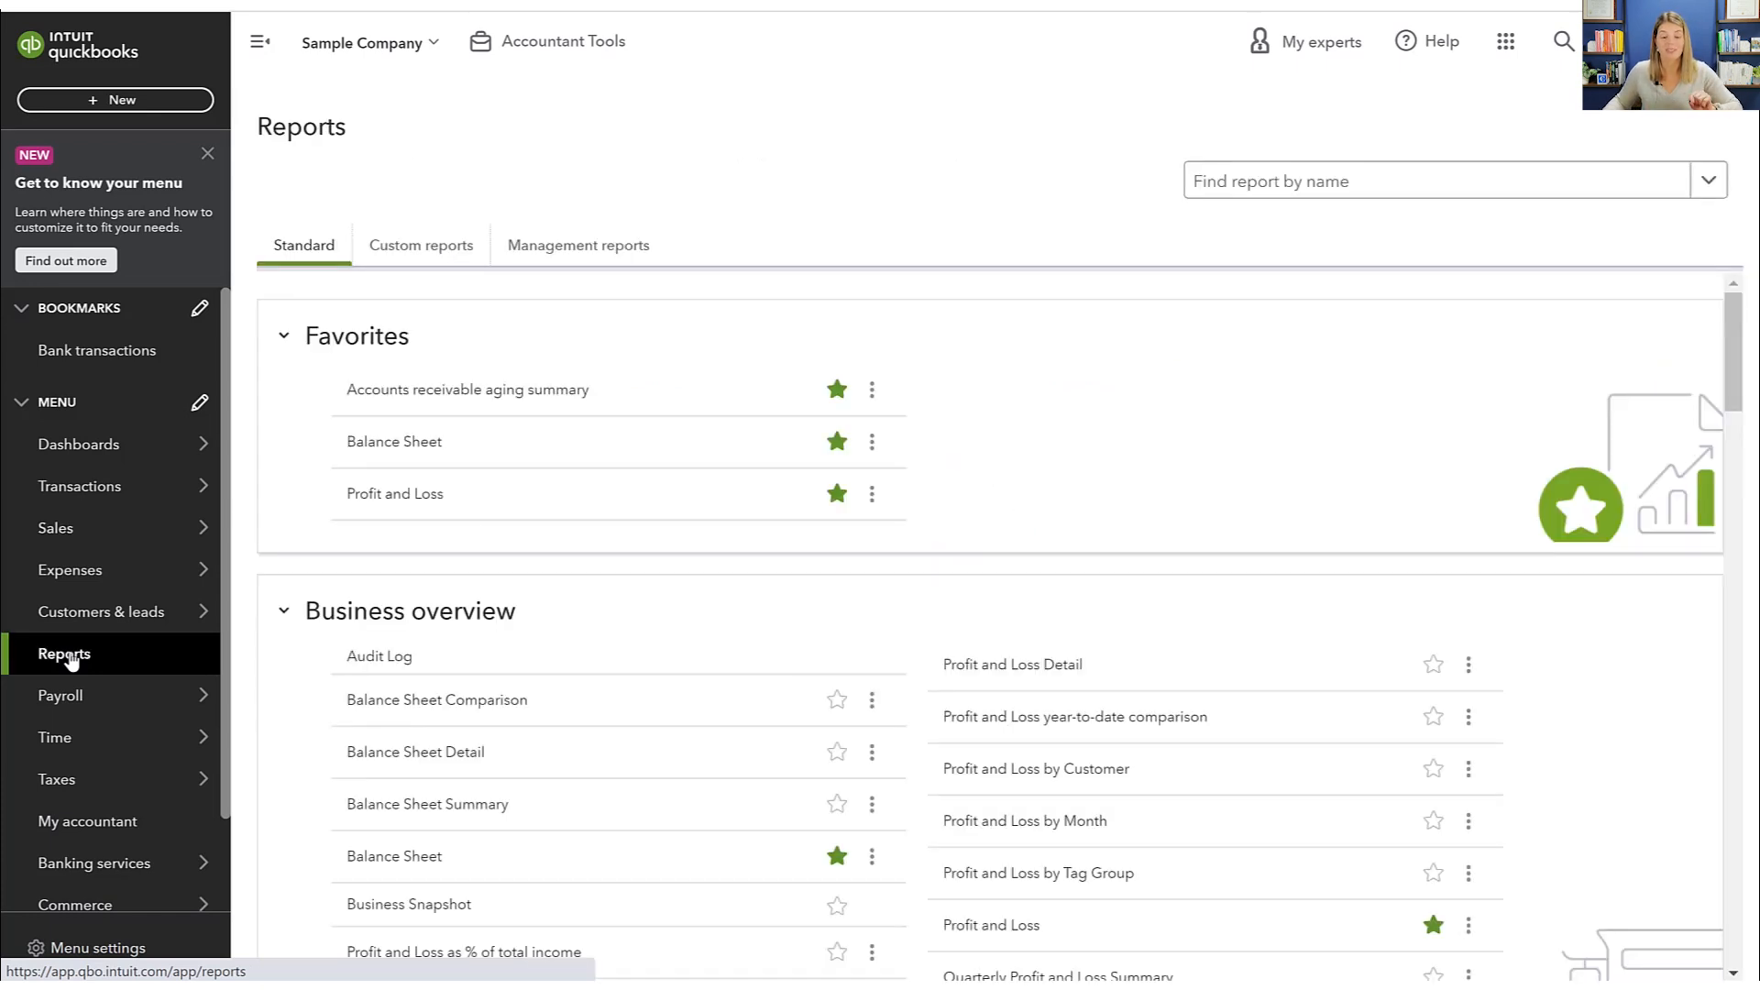
mouse_move(174, 612)
click(1400, 181)
text(estim)
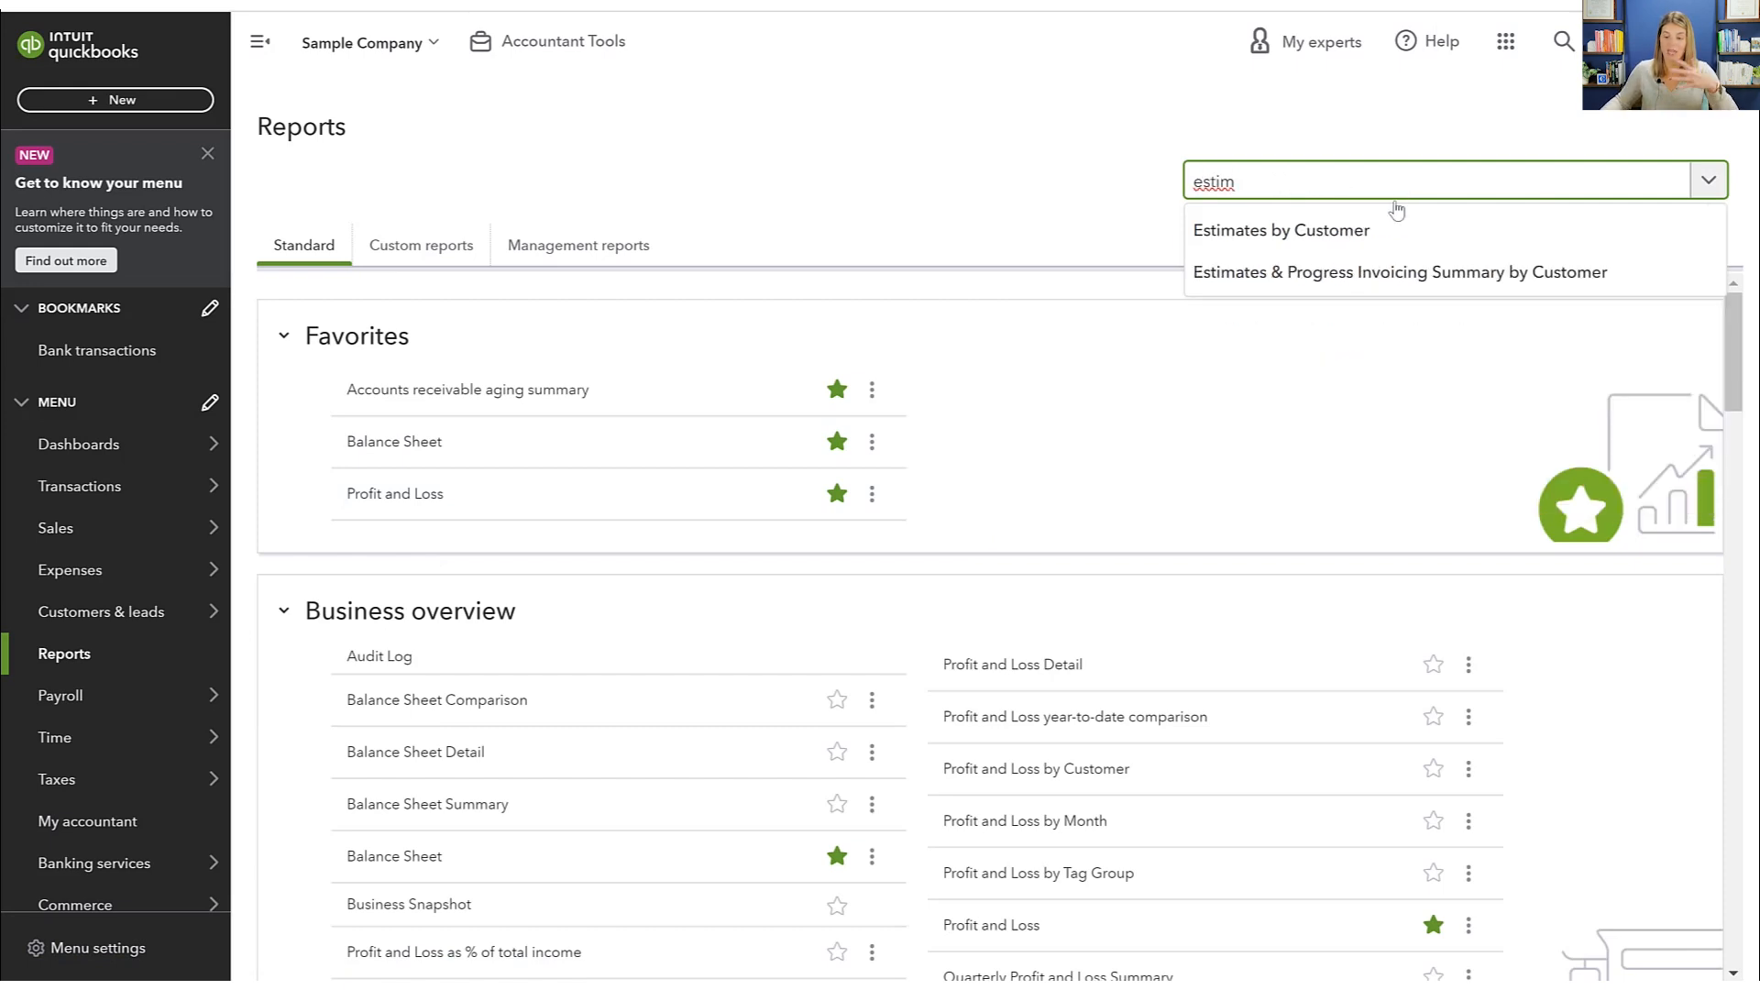
click(1389, 233)
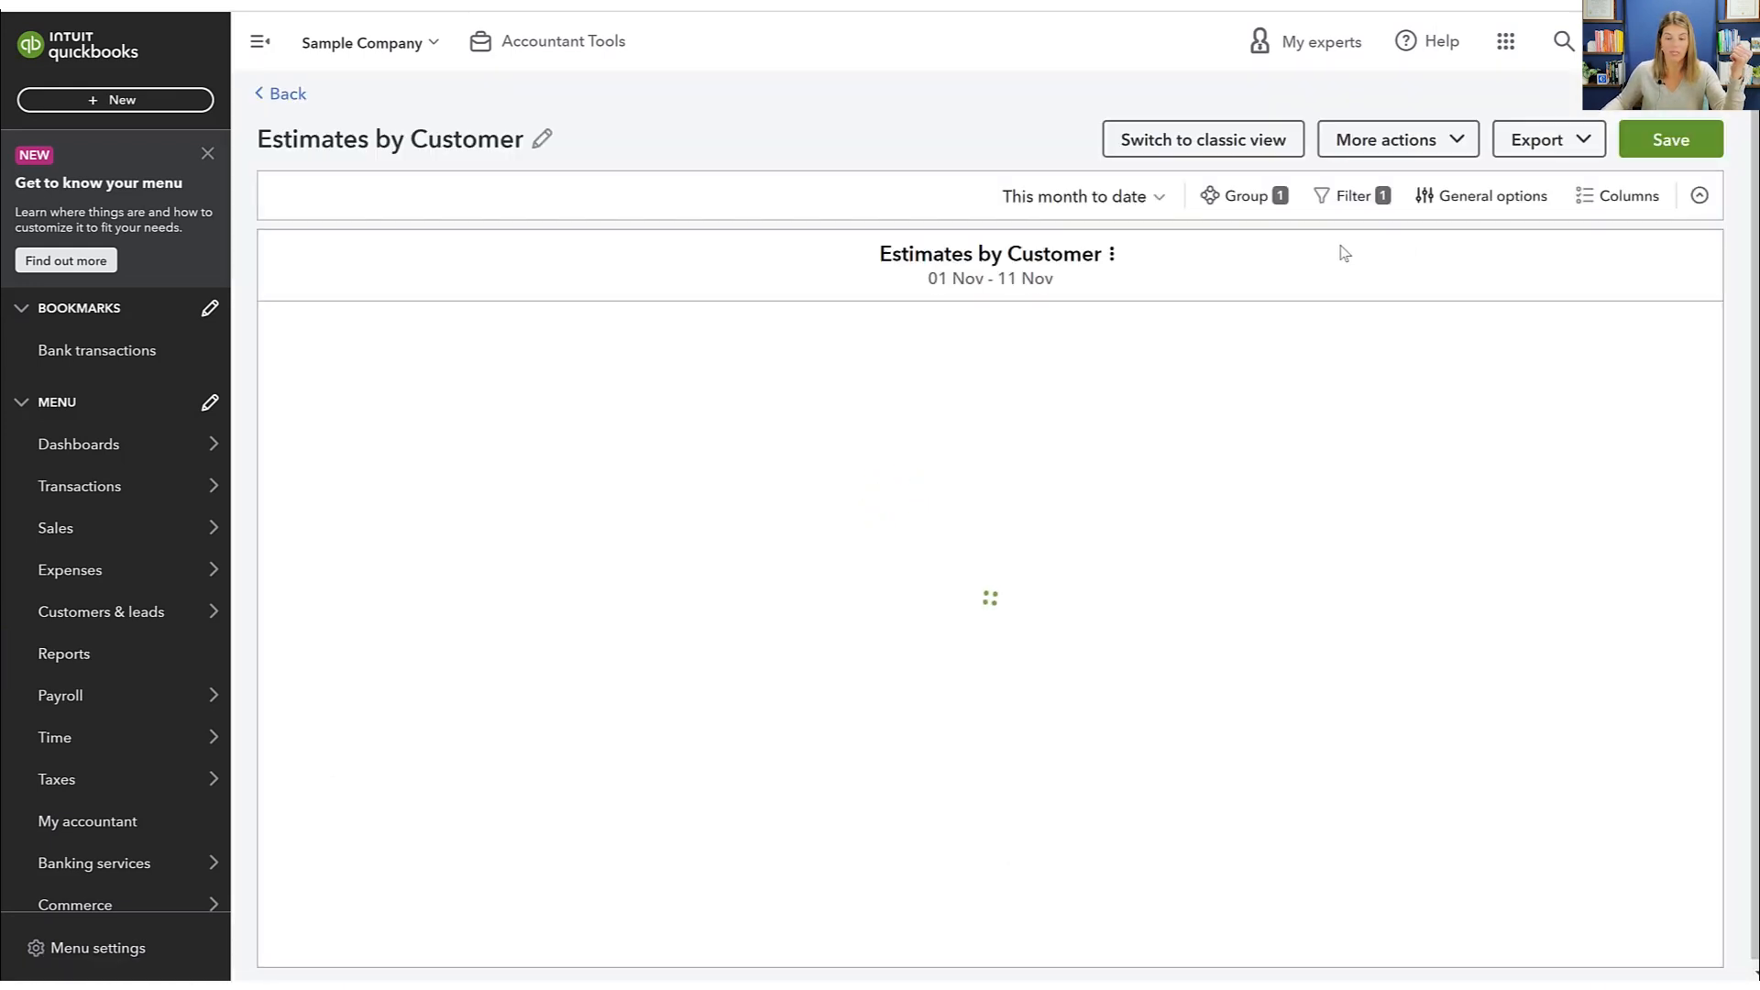
Navigate to the Customers & leads area
mouse_move(128, 474)
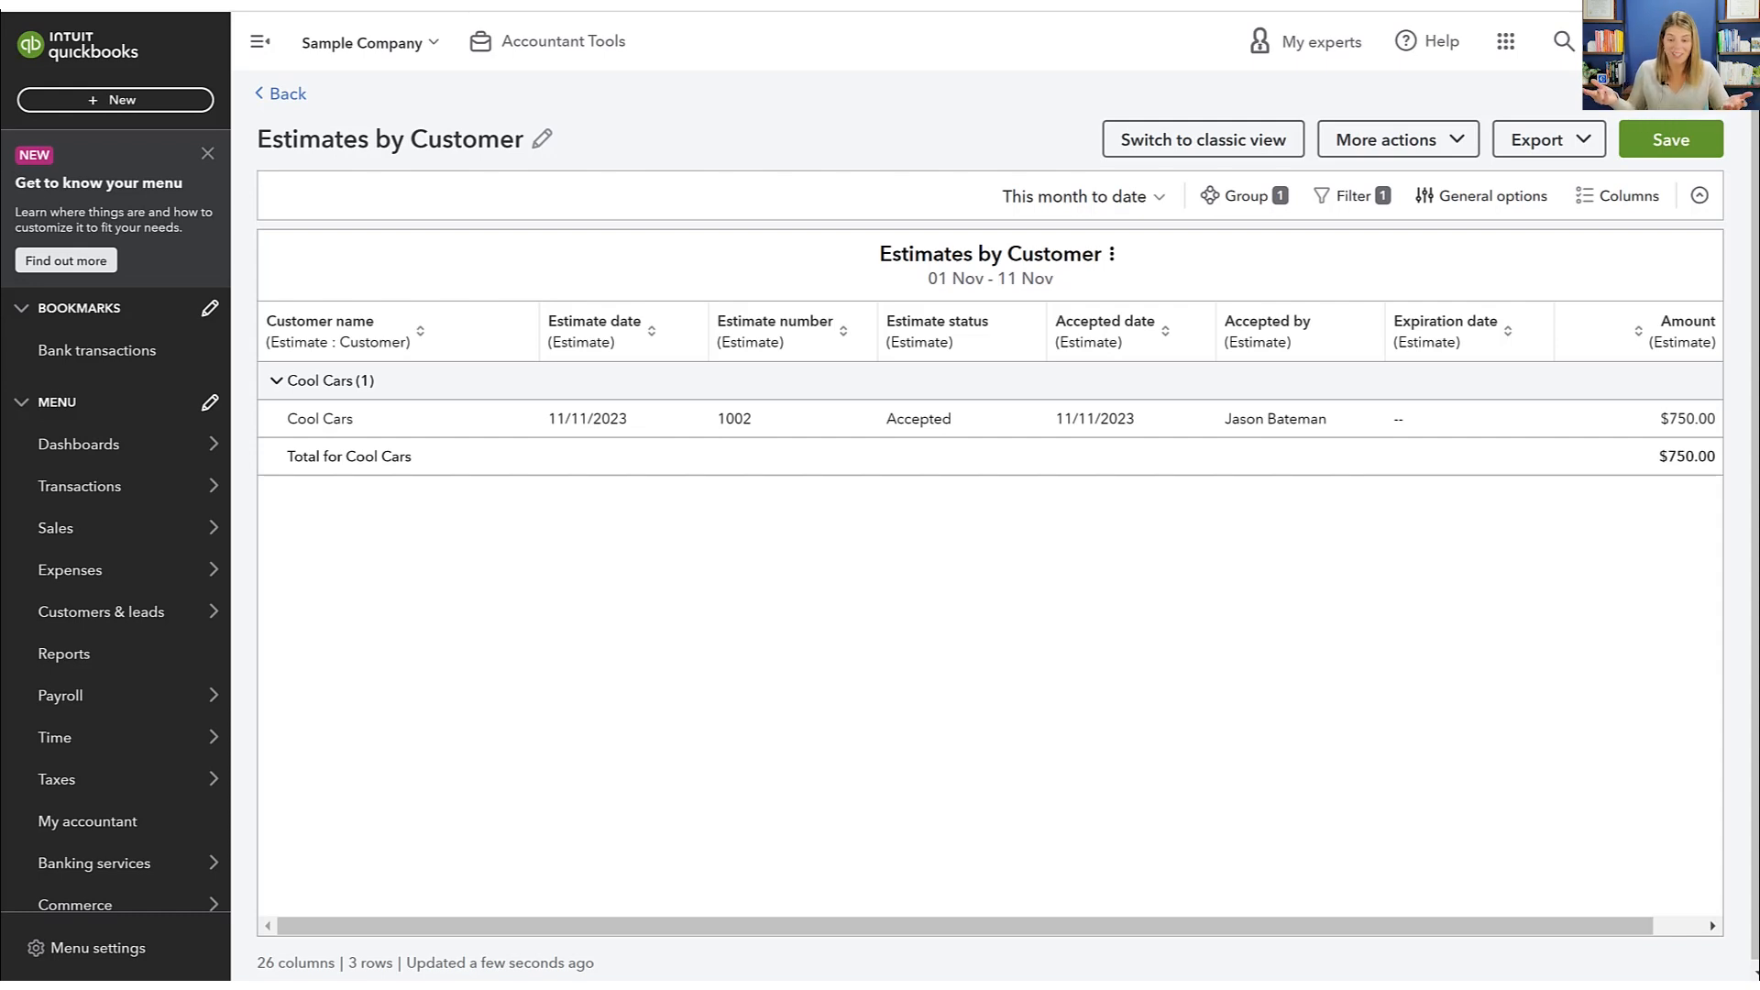
mouse_move(94, 629)
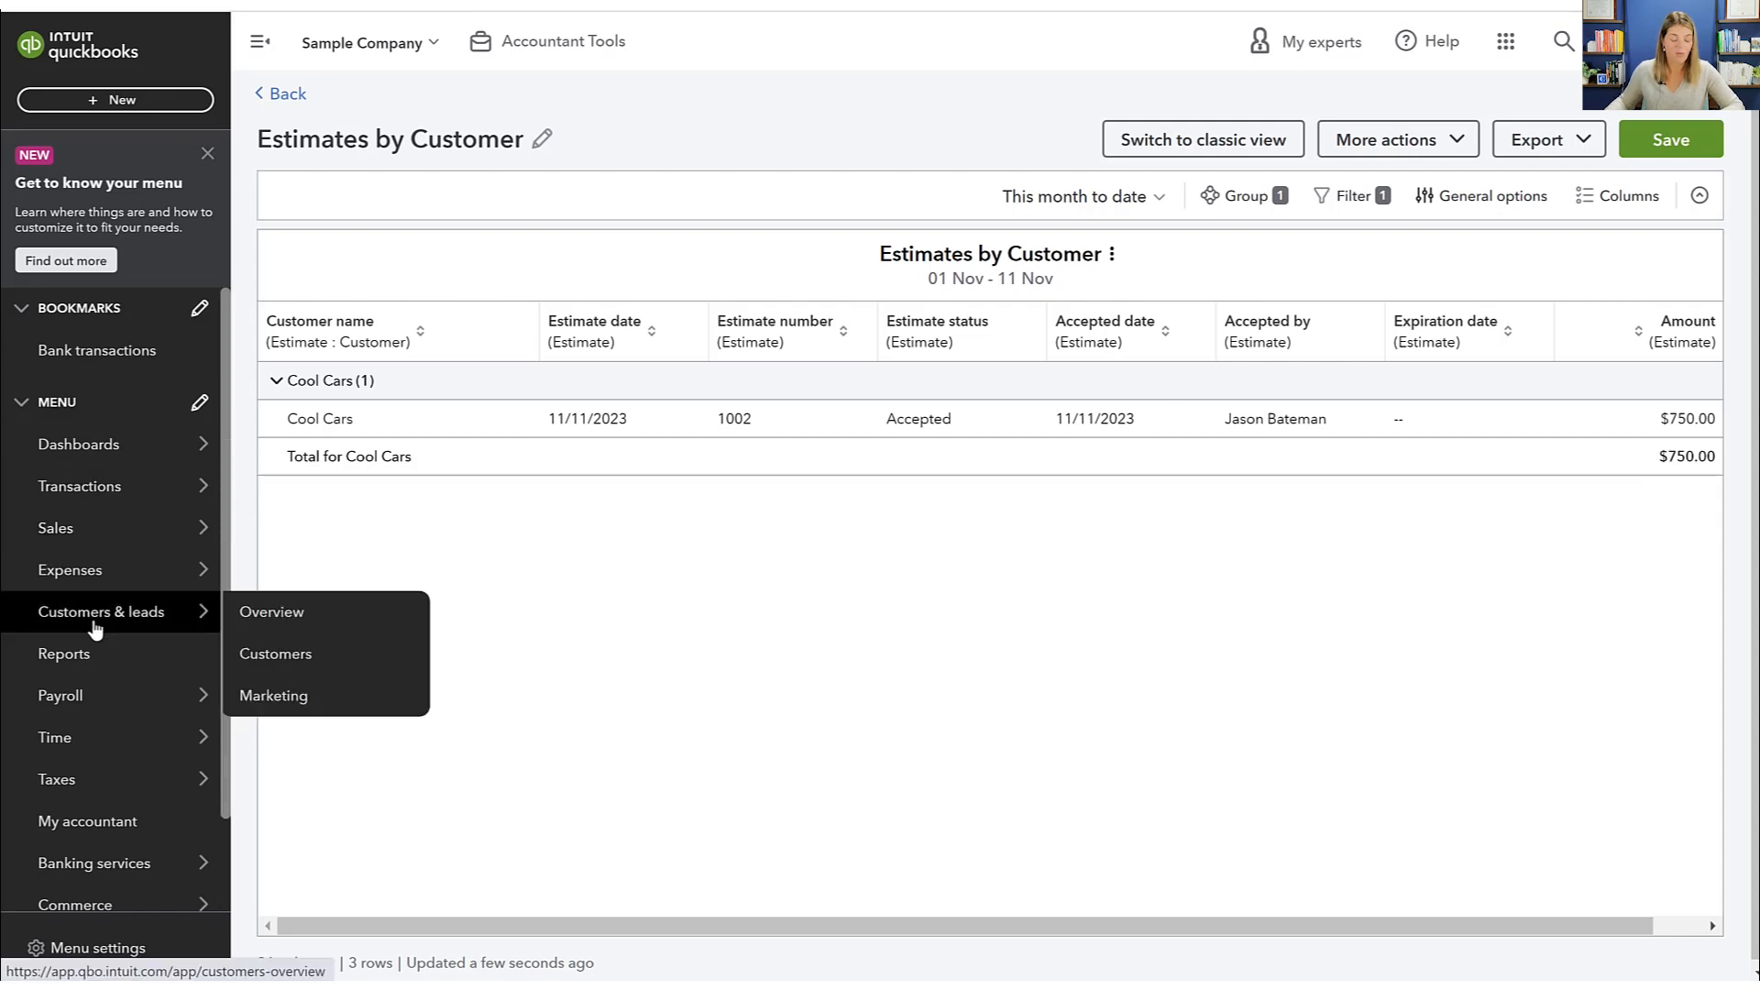